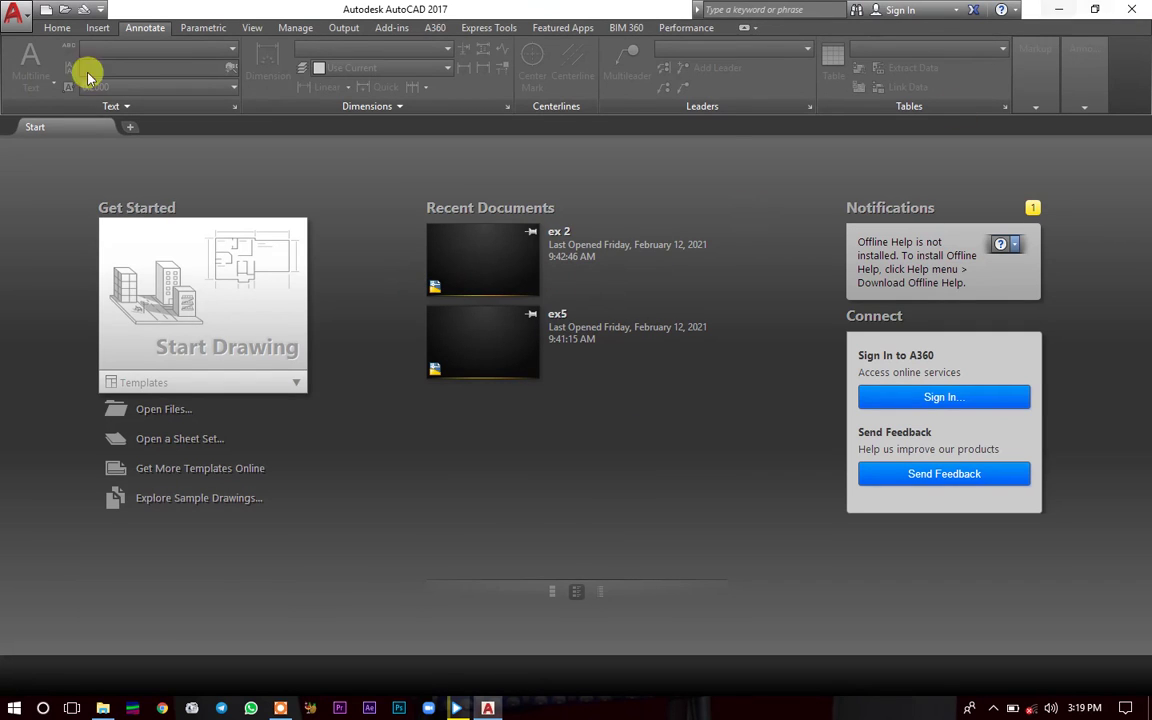
# - Start a new blank drawing from the start page
pyautogui.click(14, 20)
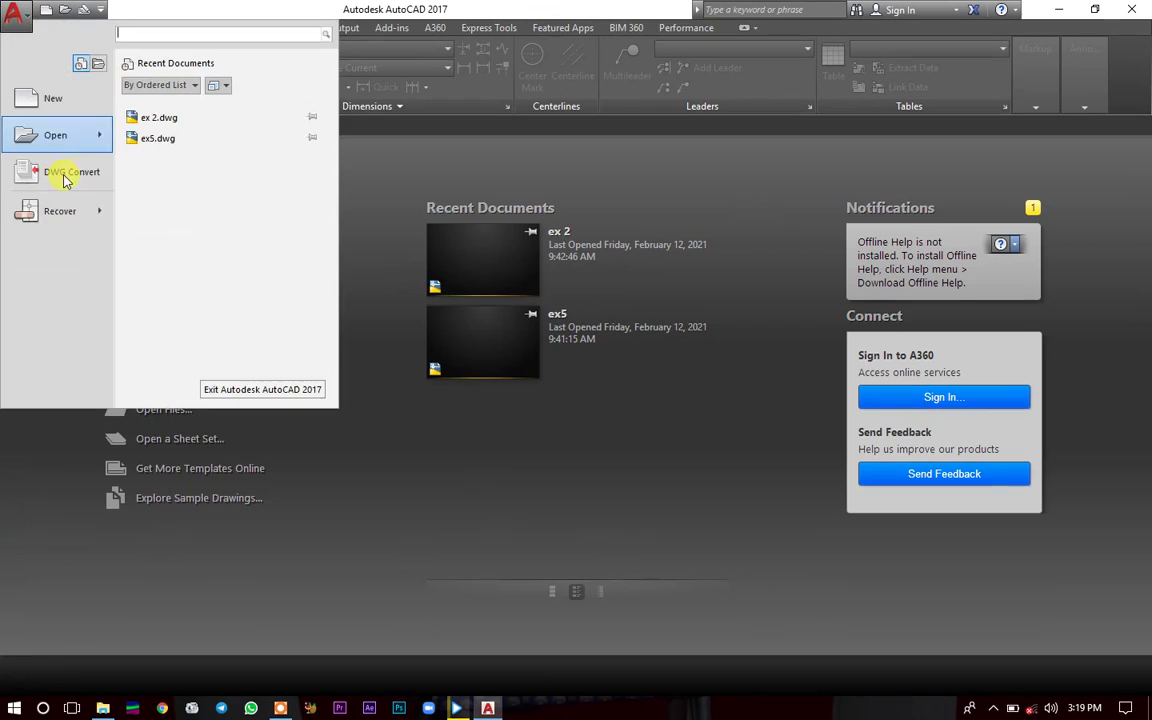
pyautogui.click(358, 190)
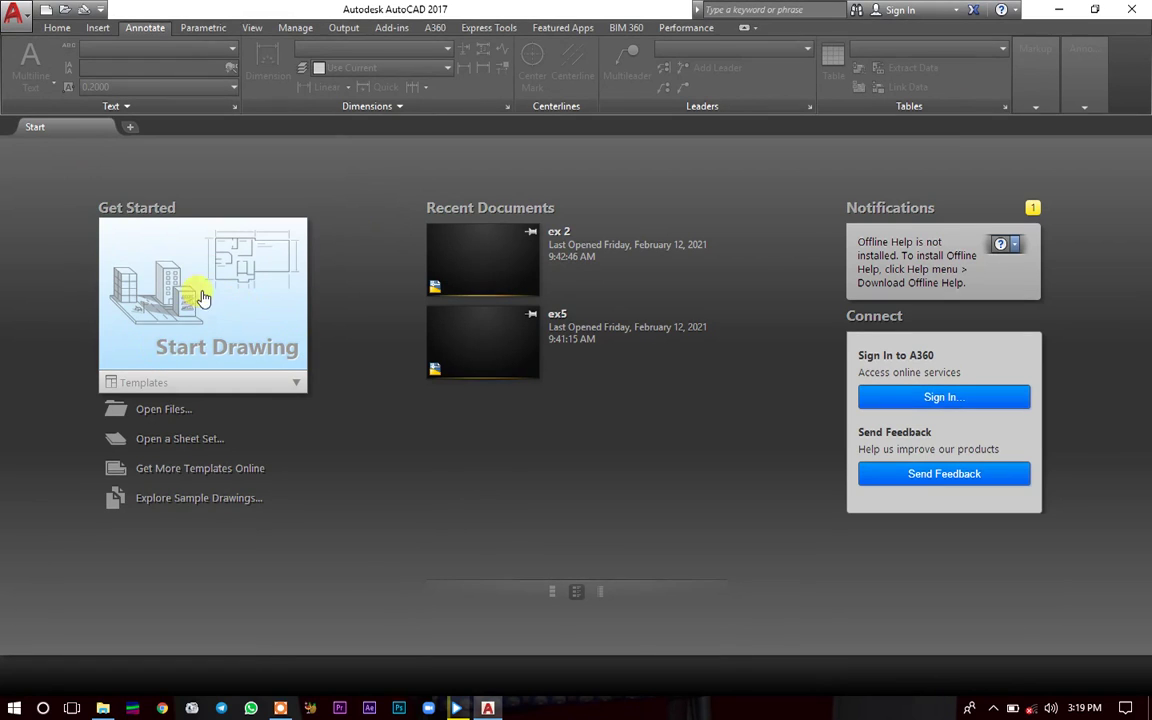
pyautogui.click(237, 313)
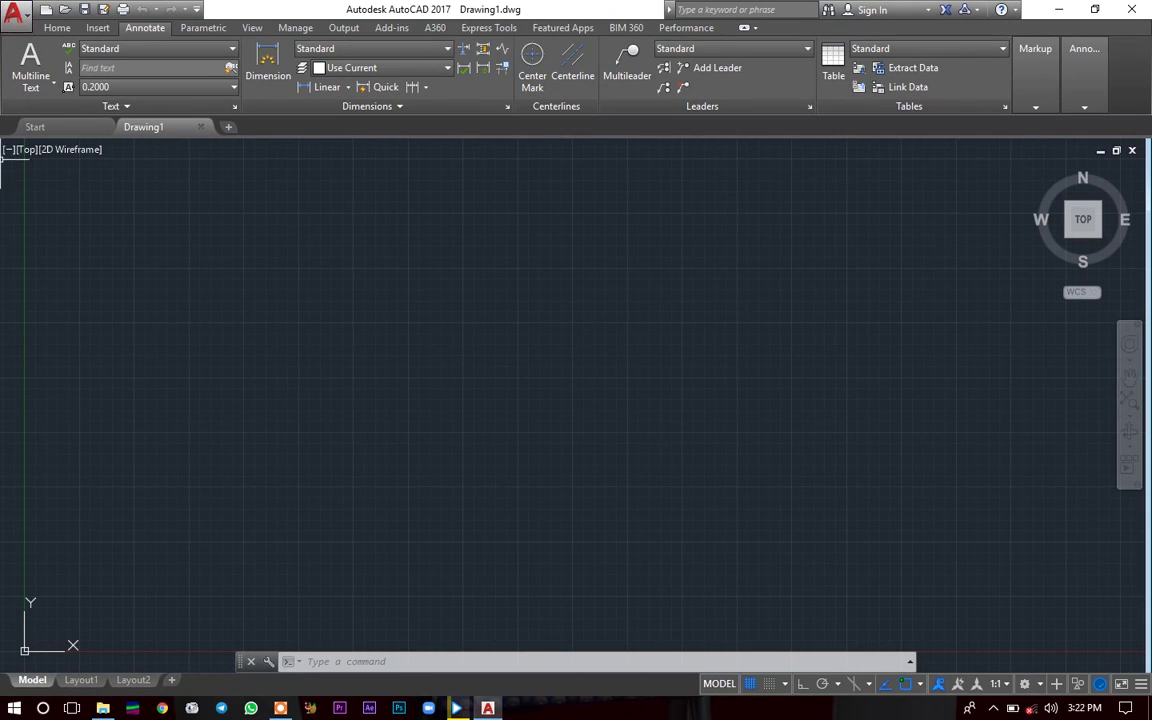
# - Examine the application's file commands, including those for creating, opening, saving, exporting, printing and closing drawings
pyautogui.click(20, 16)
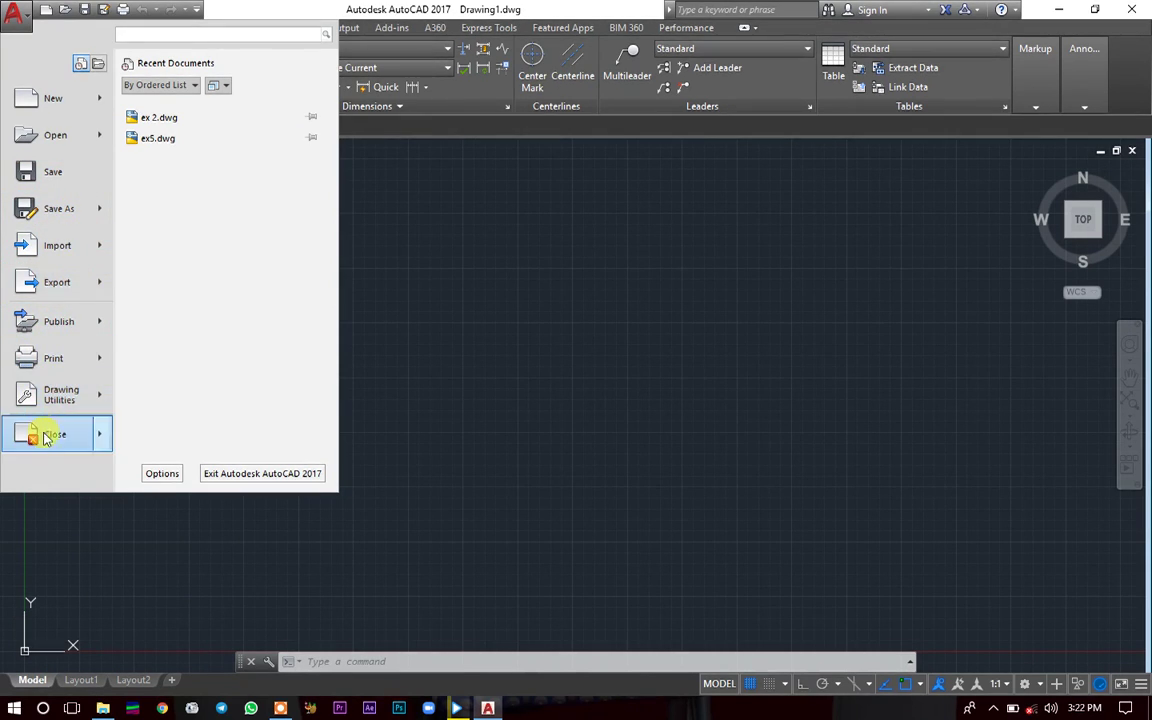
pyautogui.click(388, 151)
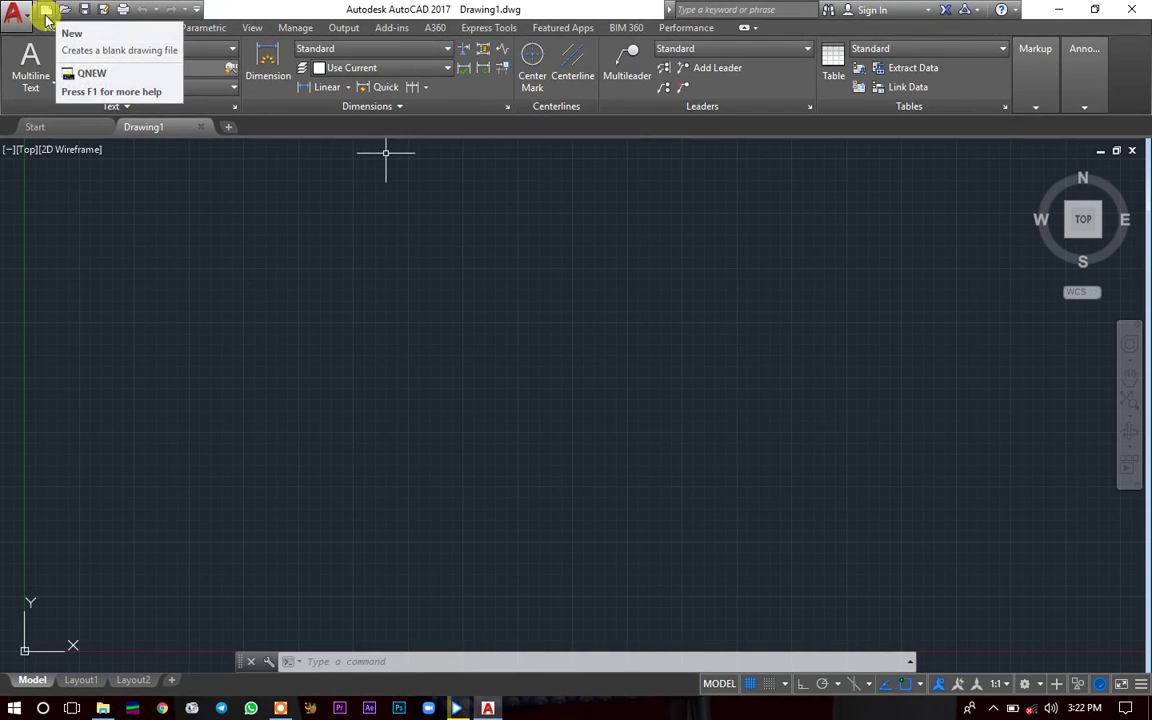
pyautogui.click(13, 12)
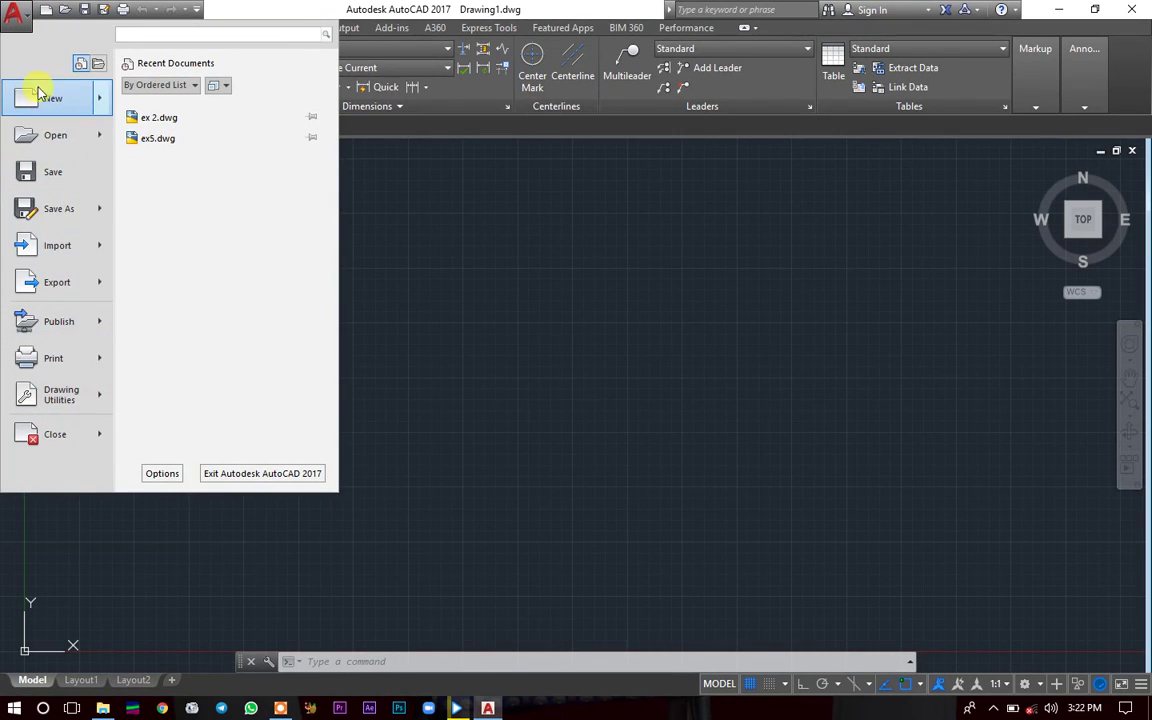
pyautogui.moveTo(9, 96)
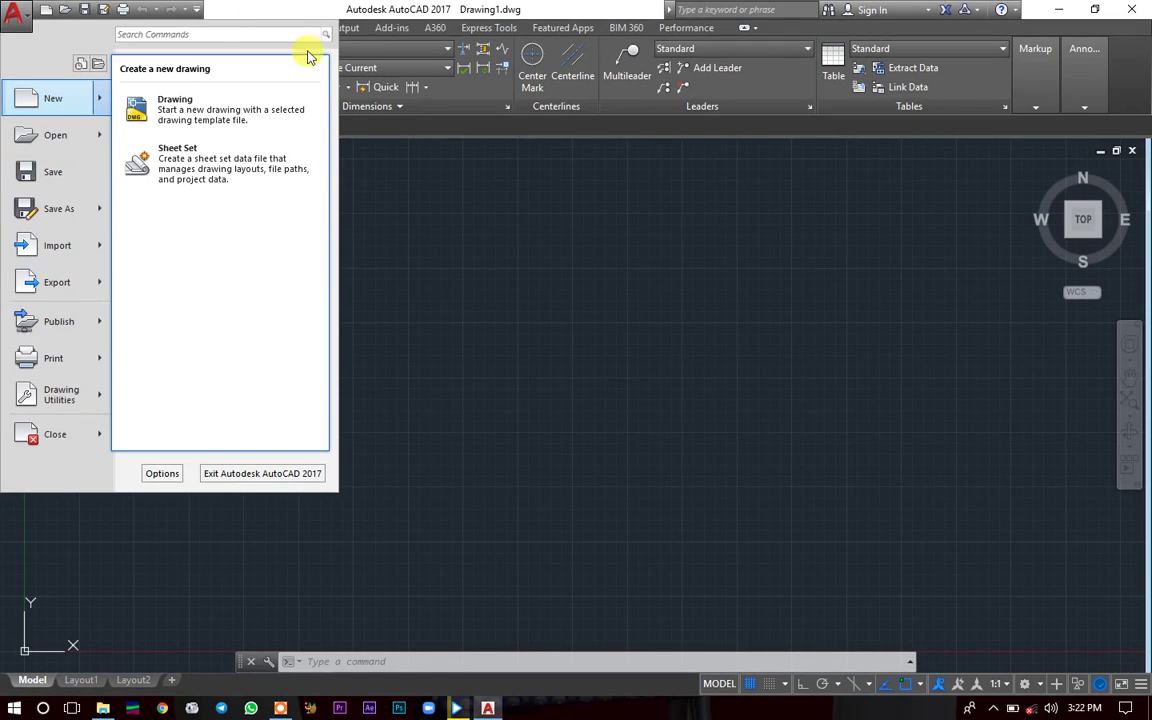
pyautogui.click(360, 176)
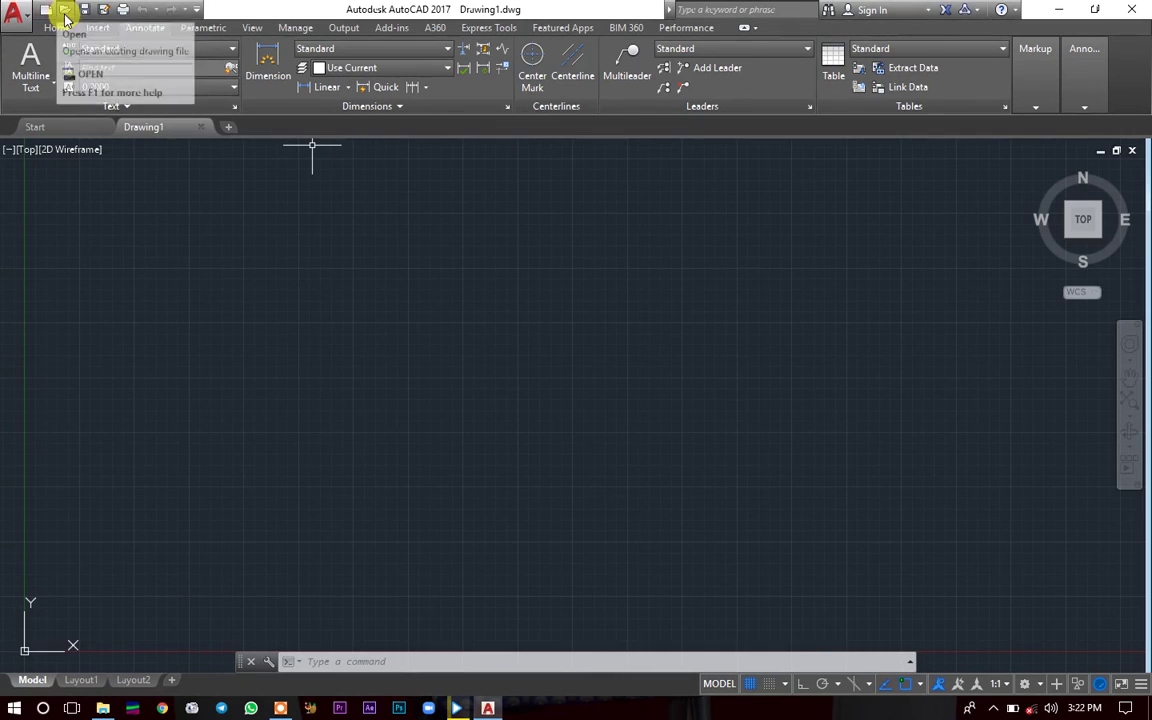
pyautogui.click(22, 18)
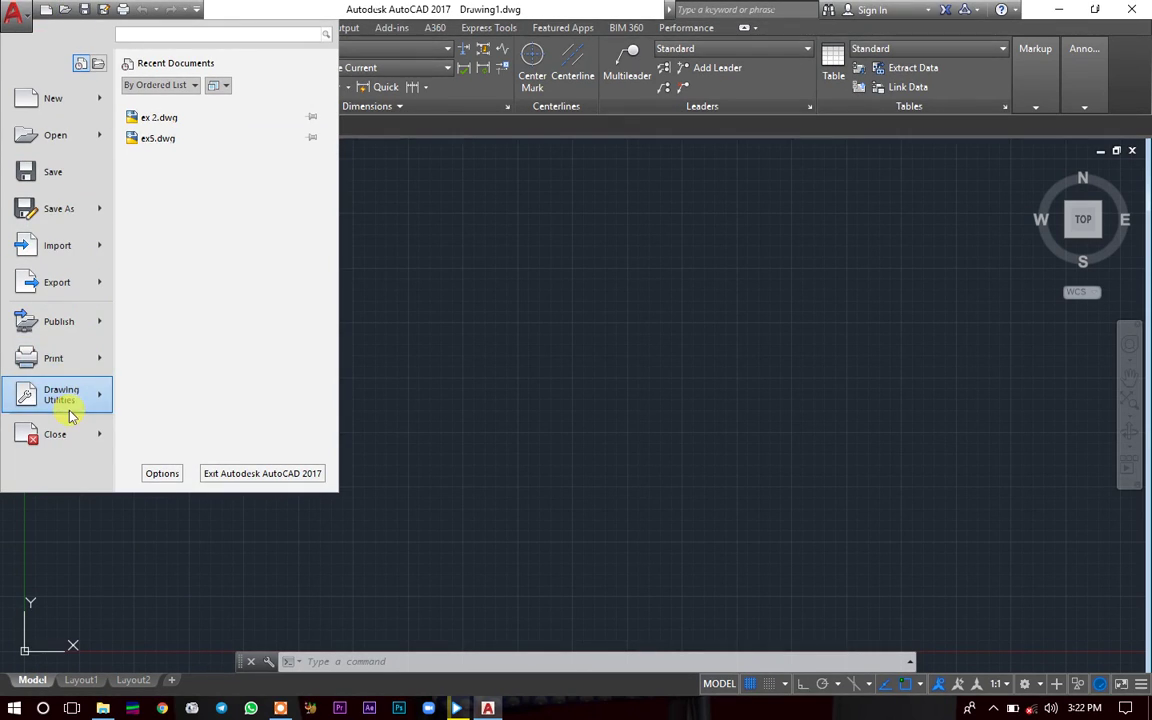
pyautogui.click(406, 249)
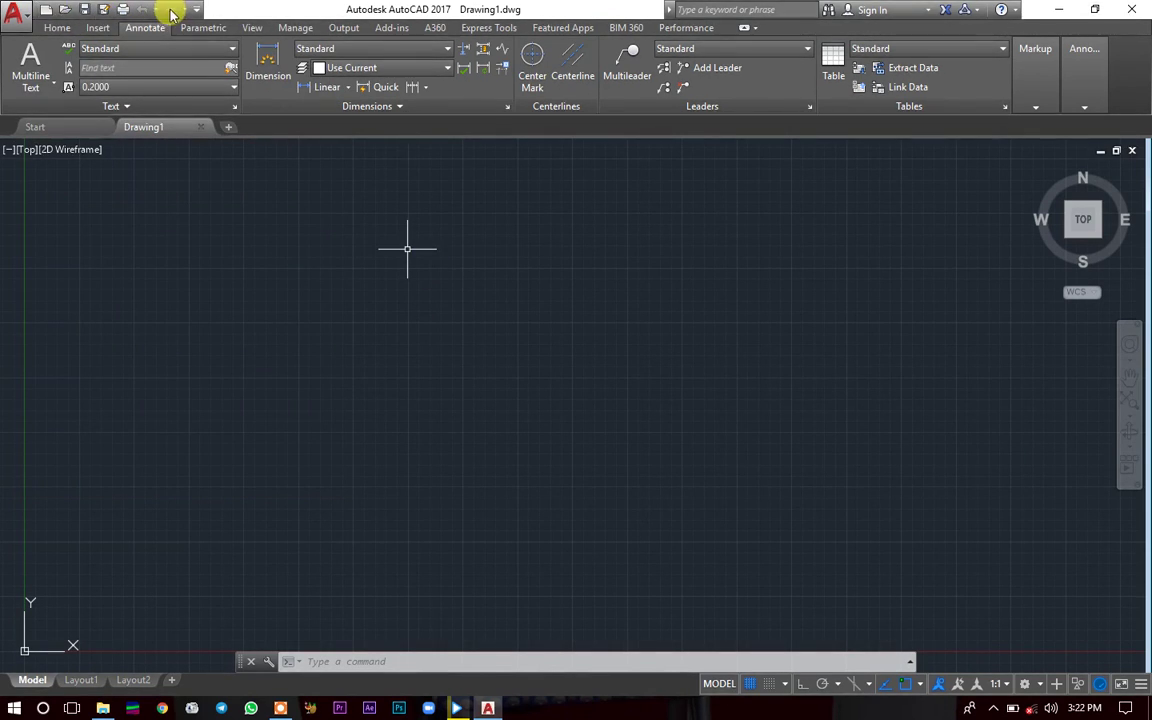
pyautogui.click(12, 20)
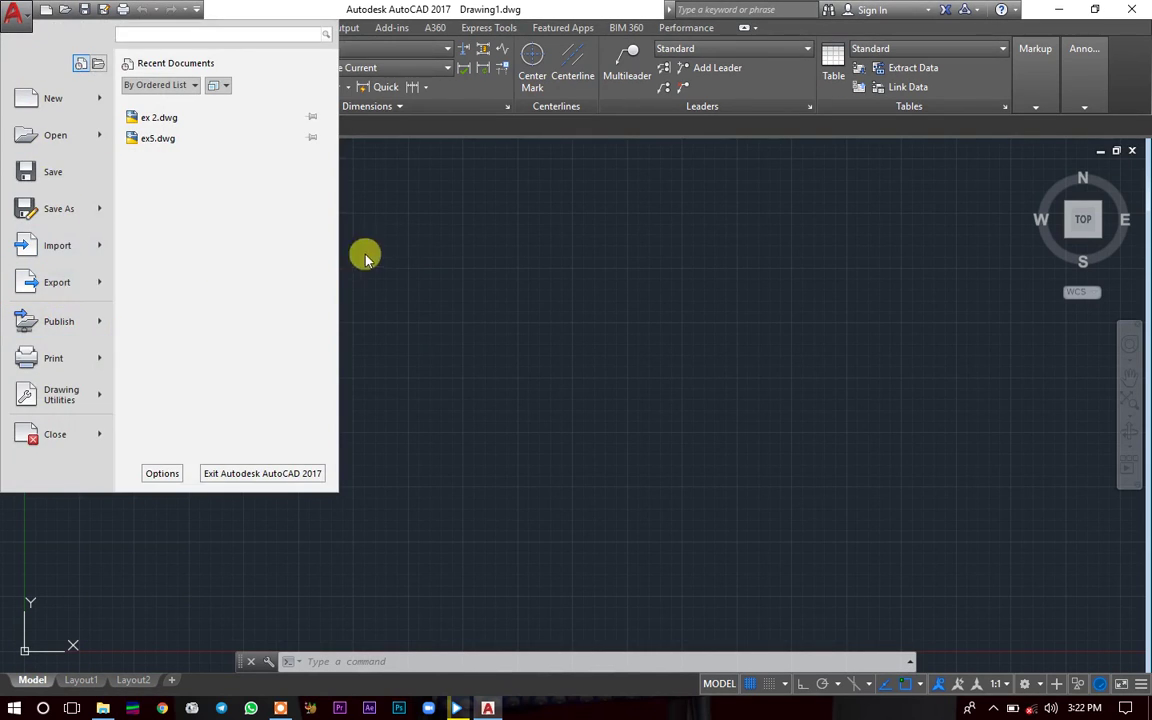
pyautogui.click(360, 222)
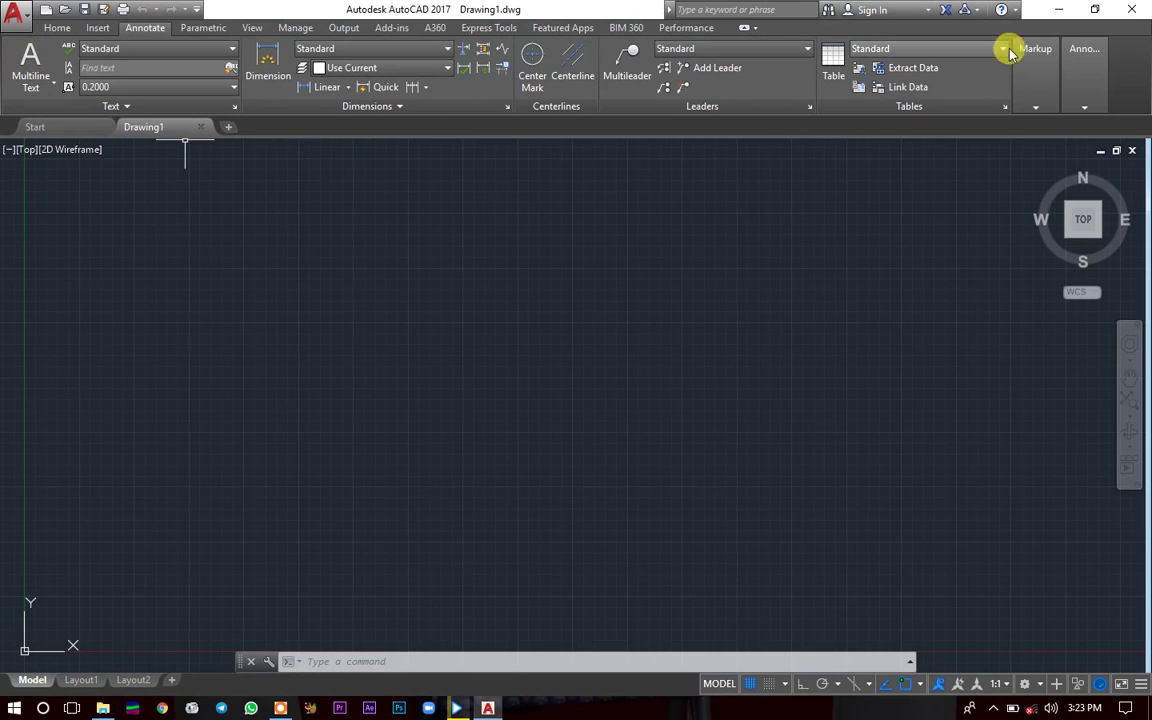
# - Examine the tool sets for drawing, inserting, annotating, constraining, managing and output through to the featured apps, then return to the drawing tools
pyautogui.click(62, 26)
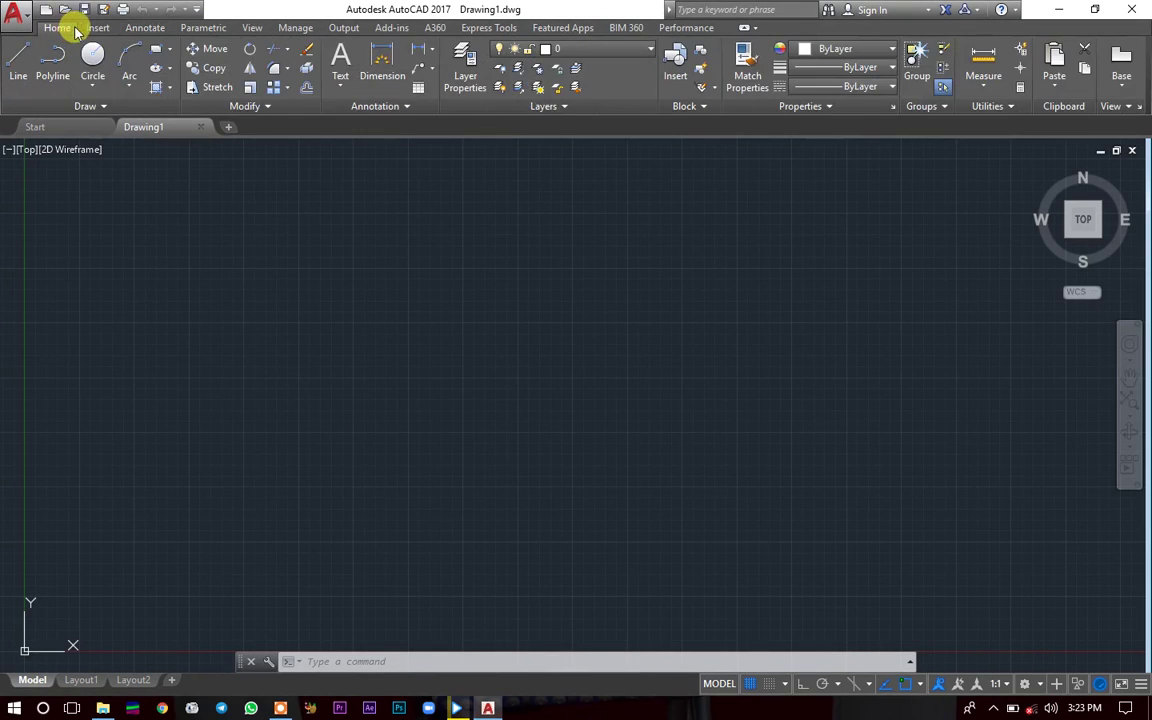
pyautogui.click(96, 28)
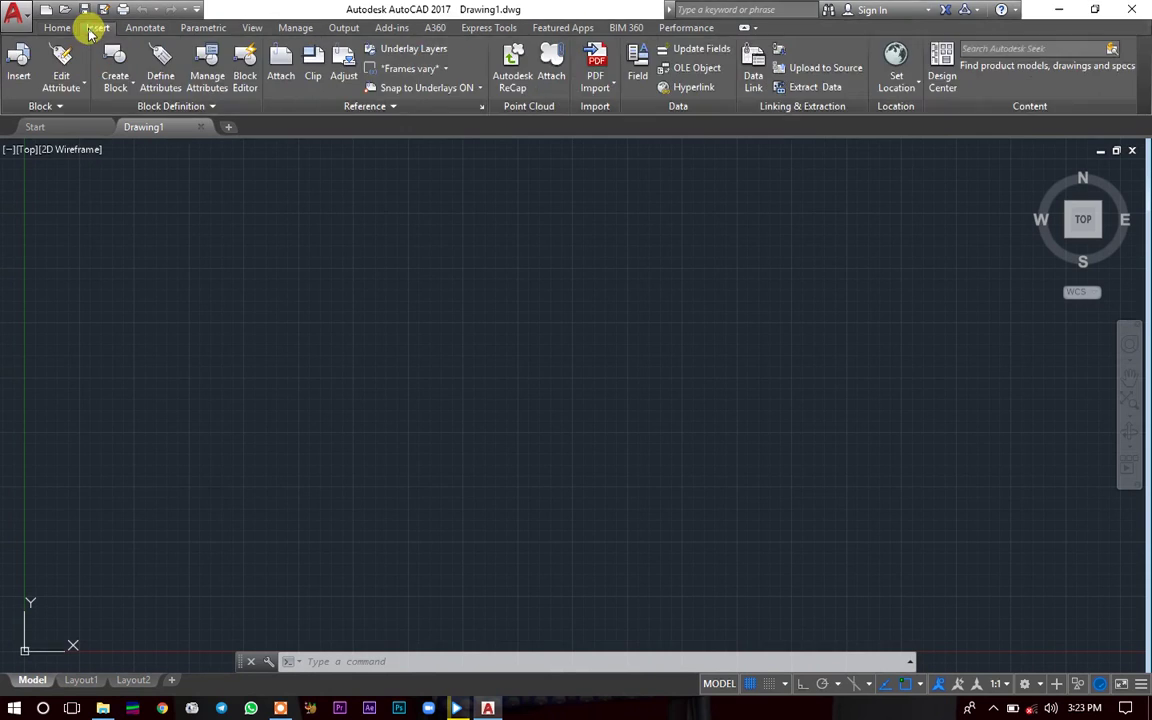
pyautogui.click(145, 28)
pyautogui.click(197, 29)
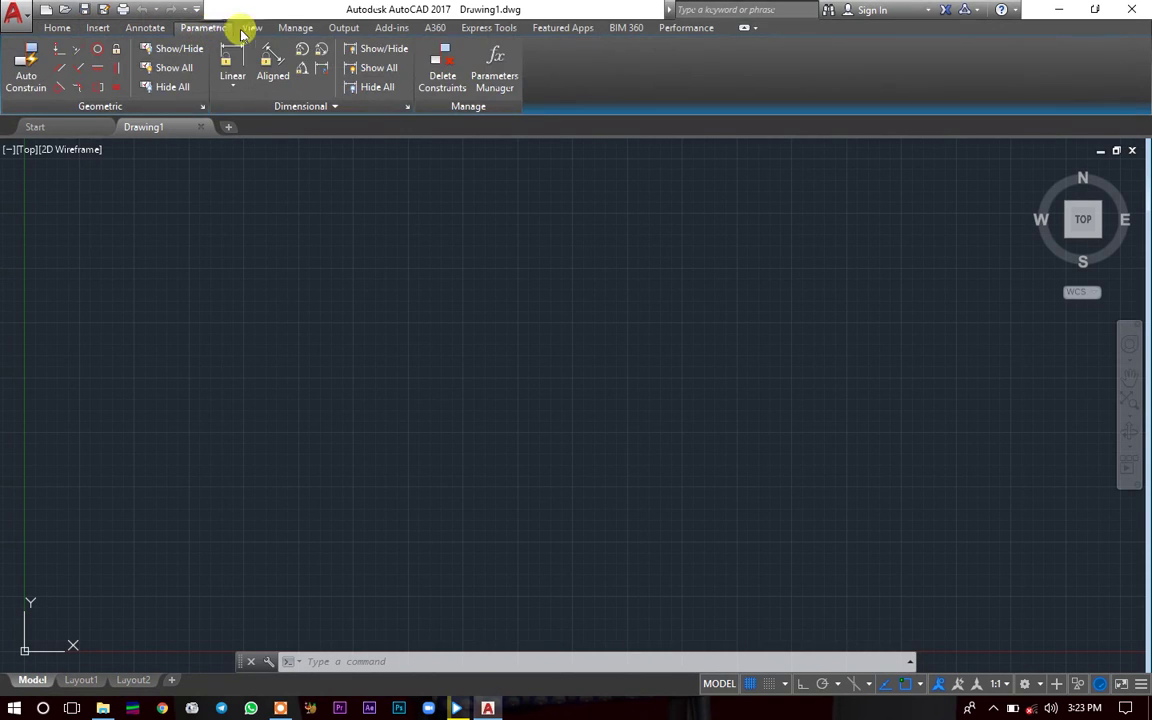
pyautogui.click(250, 28)
pyautogui.click(288, 29)
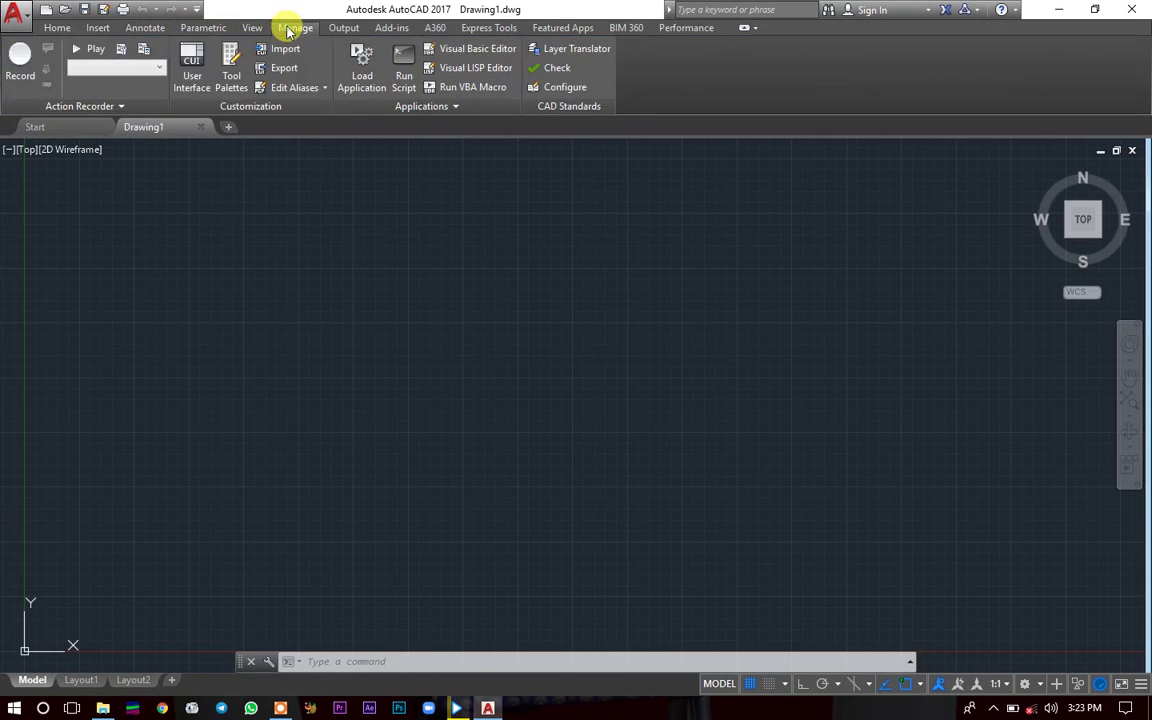
pyautogui.click(344, 28)
pyautogui.click(393, 29)
pyautogui.click(433, 29)
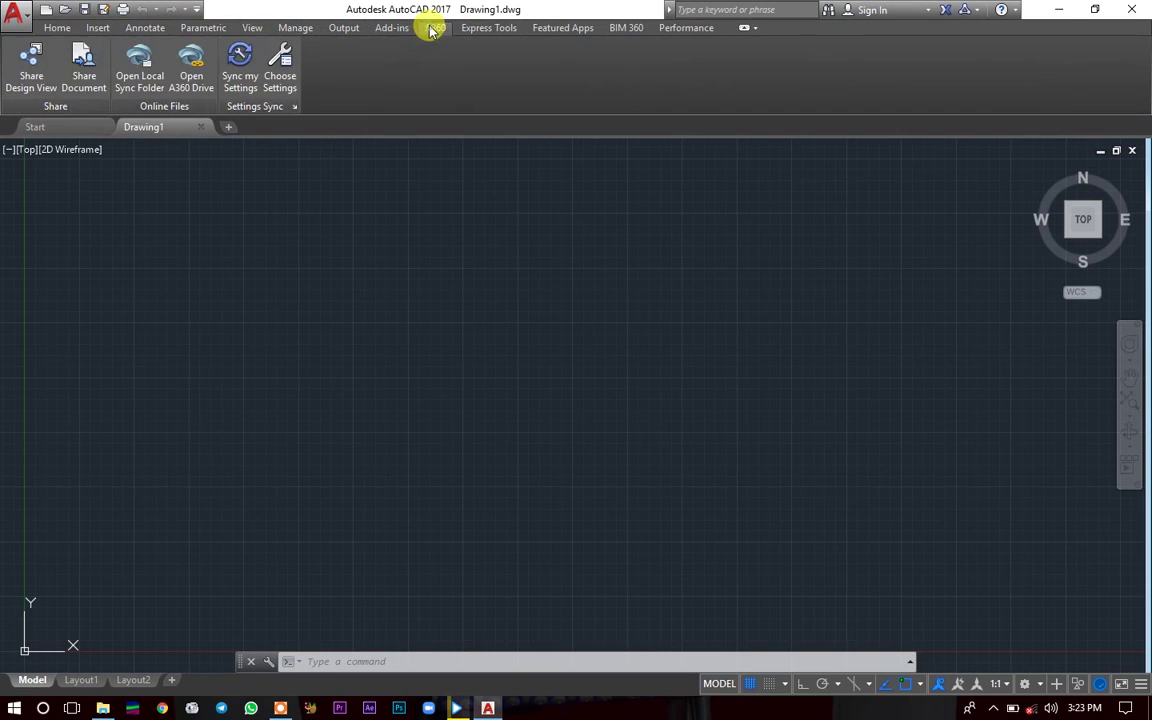
pyautogui.click(474, 32)
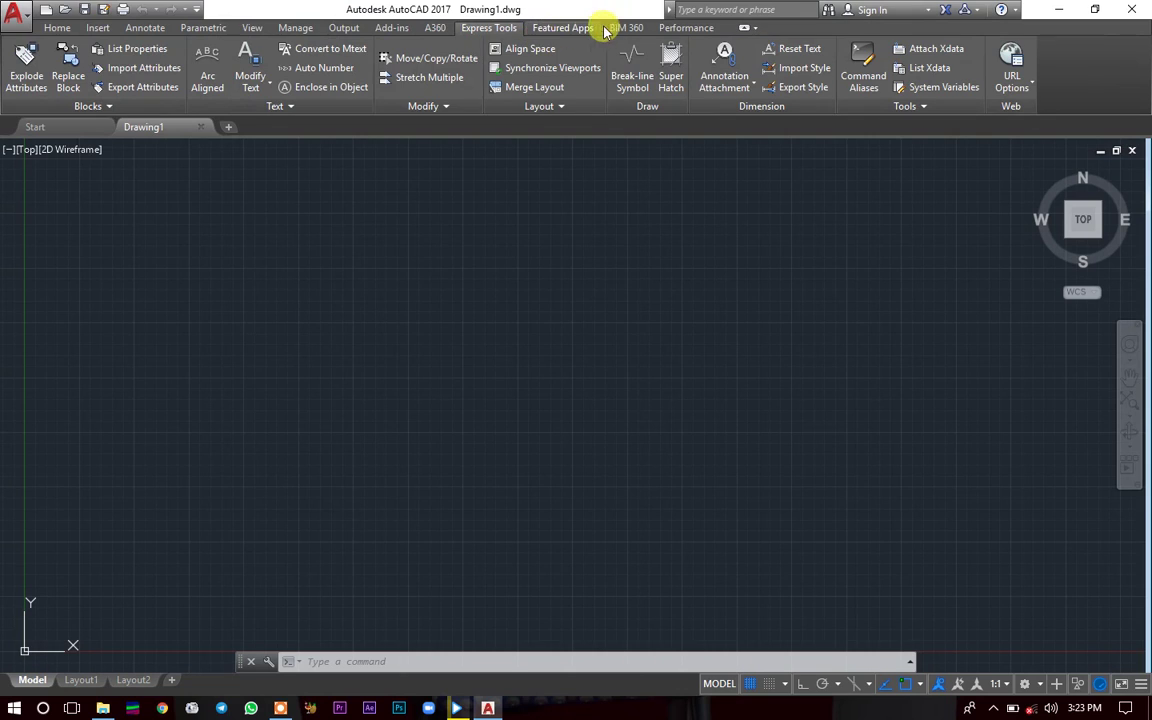
pyautogui.click(562, 28)
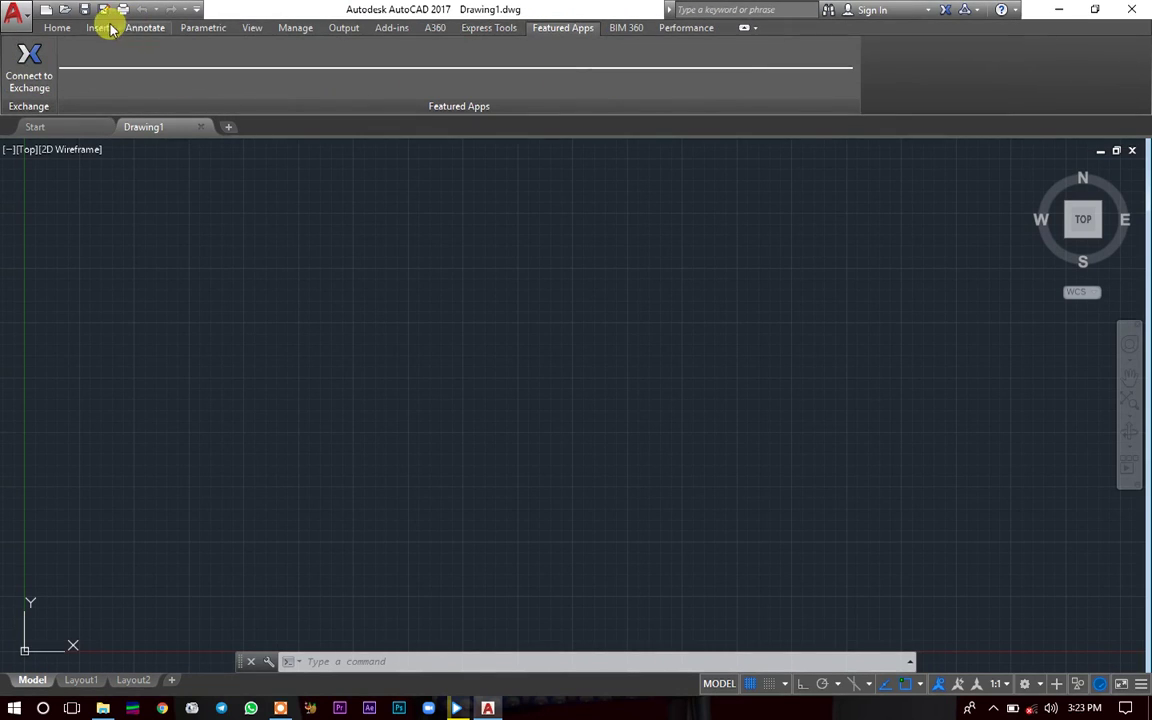
pyautogui.click(57, 28)
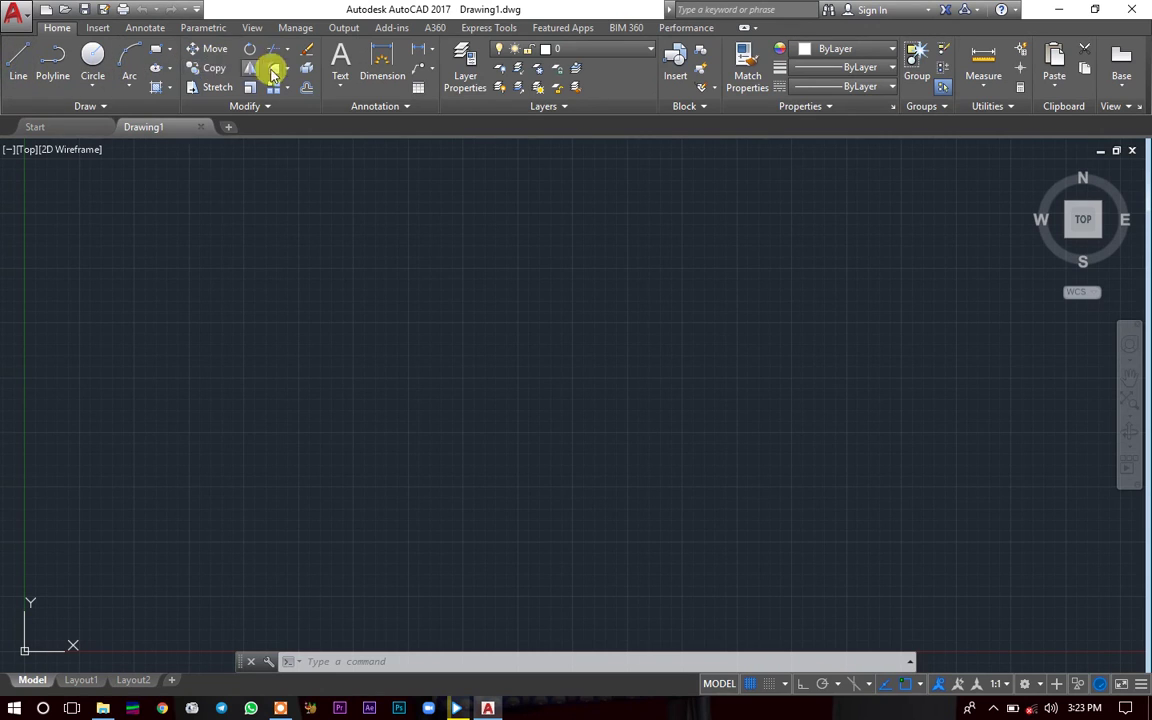
# - Draw an open U-shape from three connected lines: down, across and back up to the starting height
pyautogui.click(330, 662)
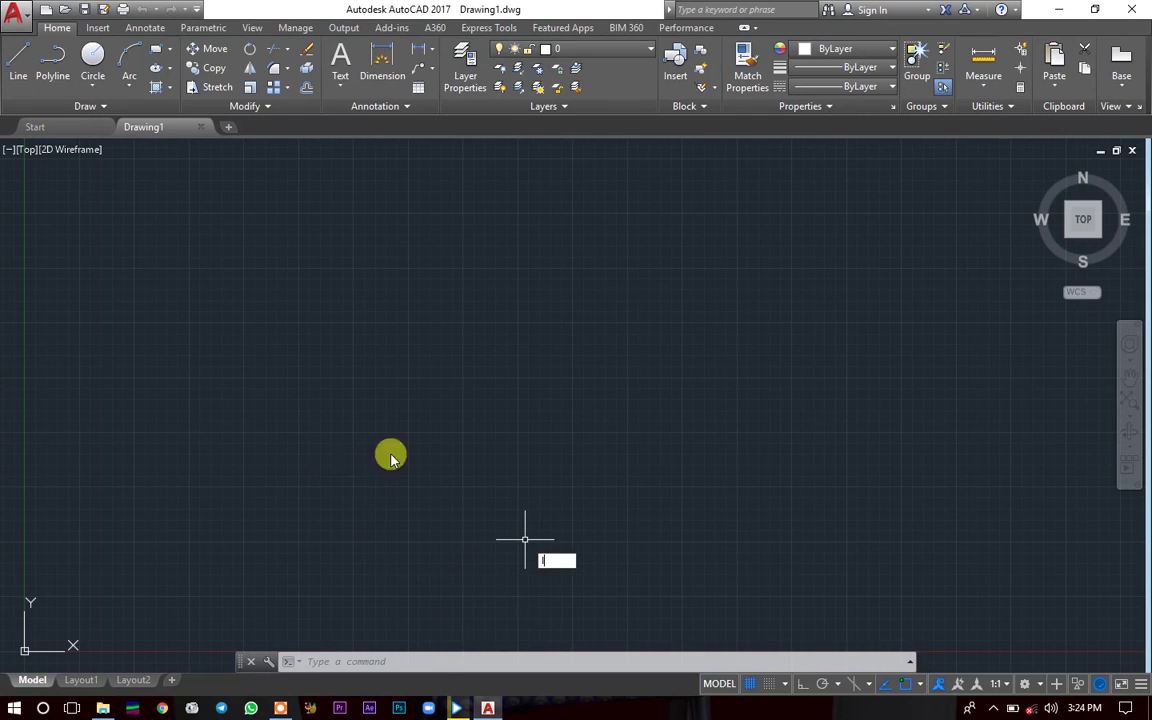
pyautogui.write('l')
pyautogui.press('Return')
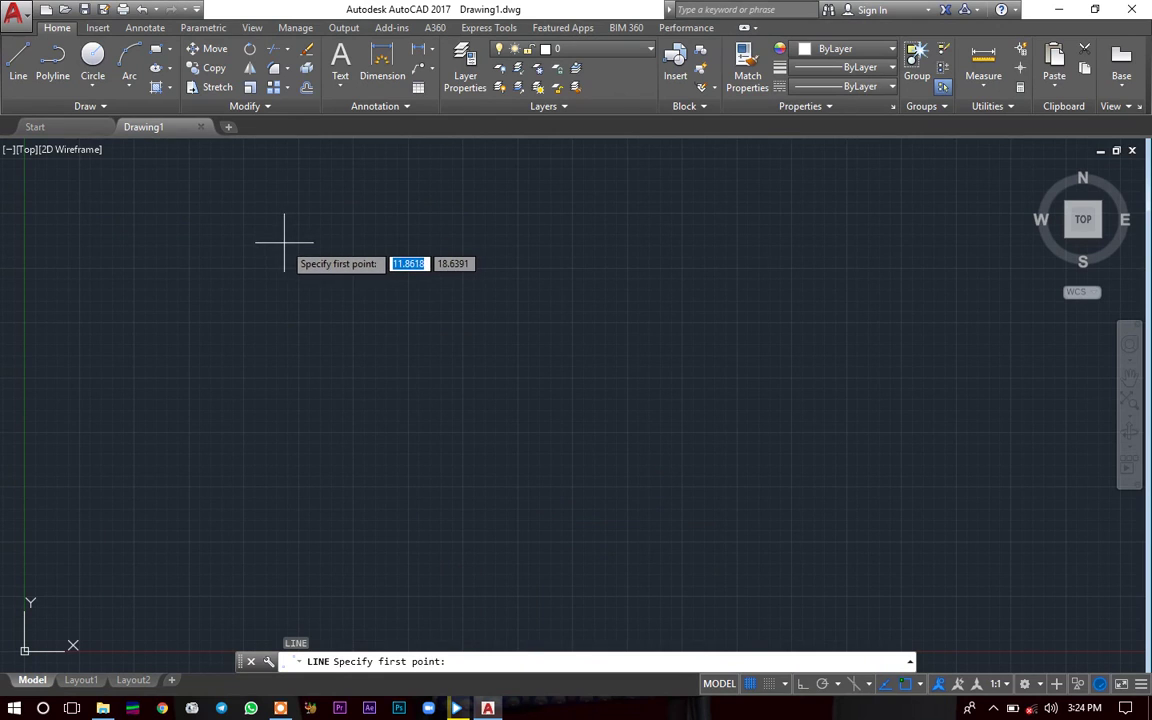
pyautogui.click(355, 213)
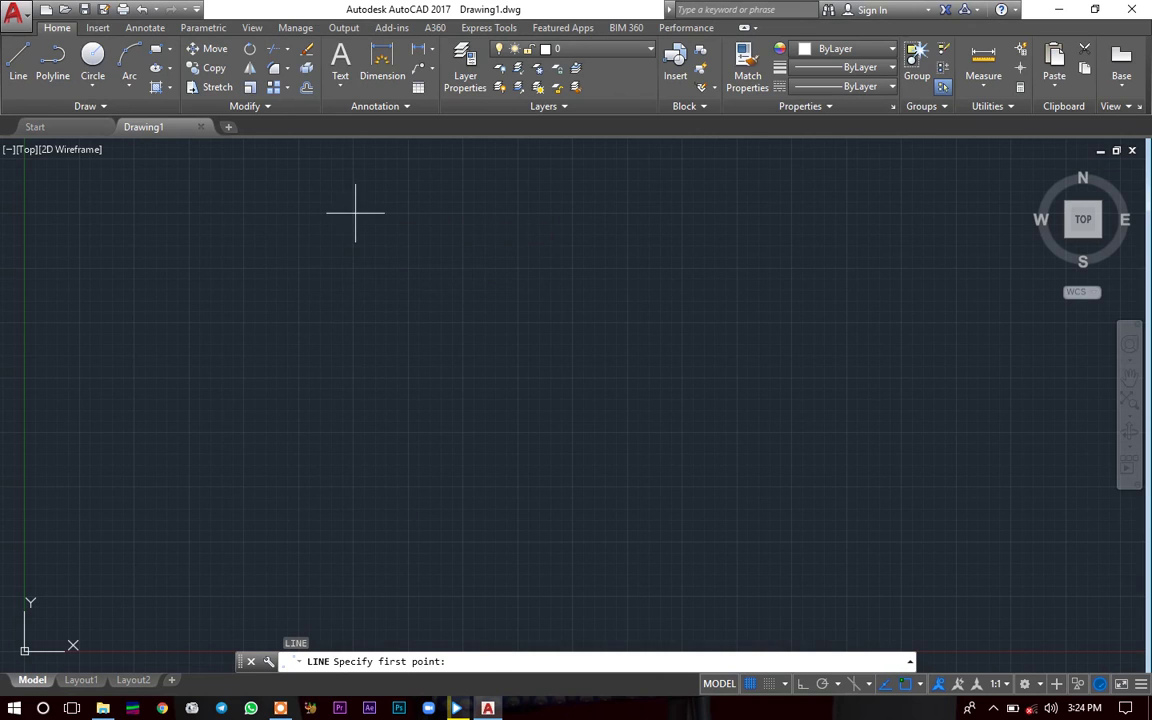
pyautogui.click(355, 213)
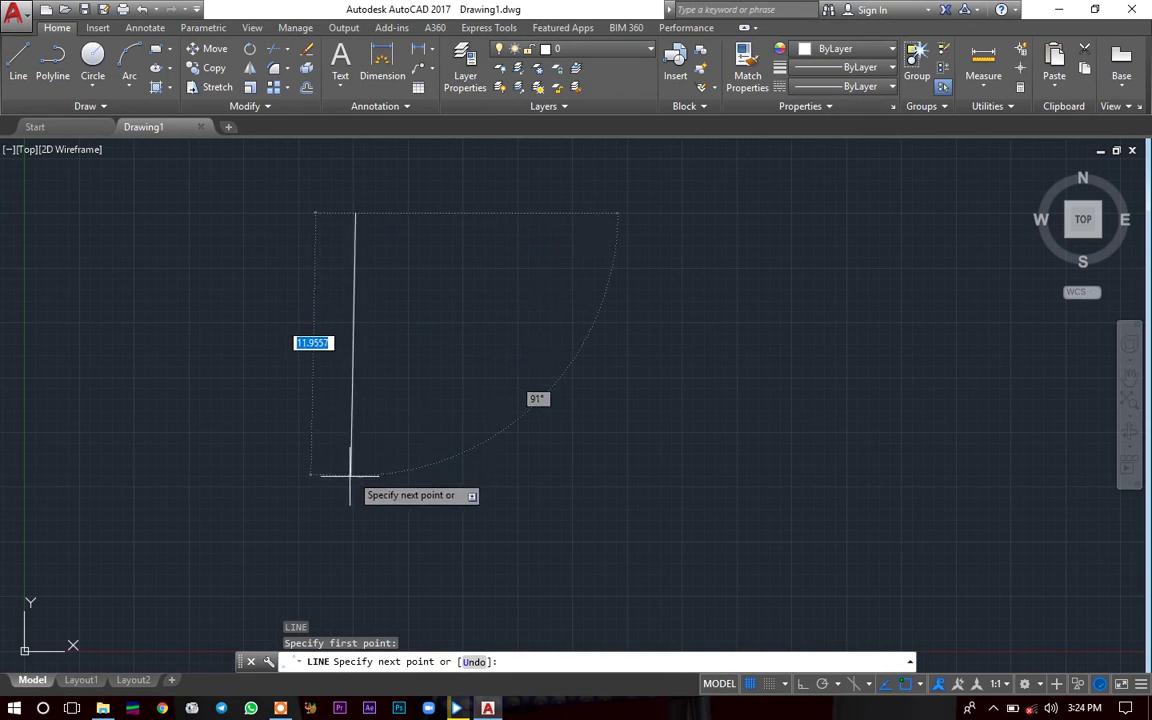
pyautogui.click(351, 530)
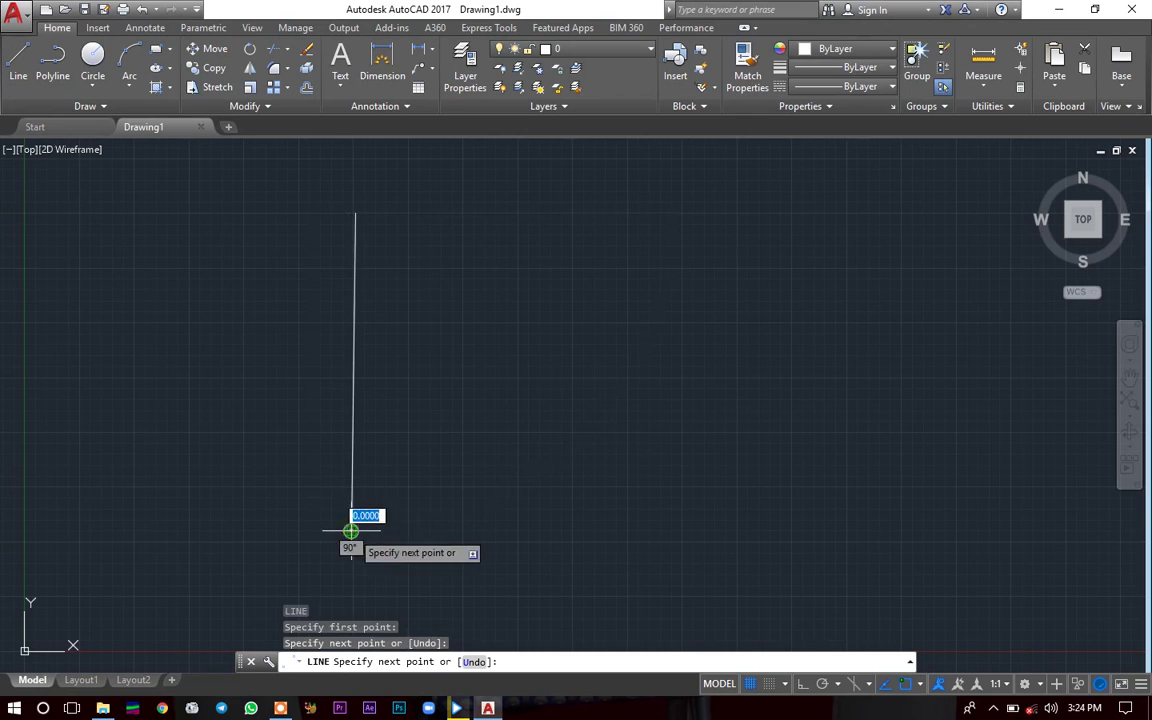
pyautogui.click(793, 531)
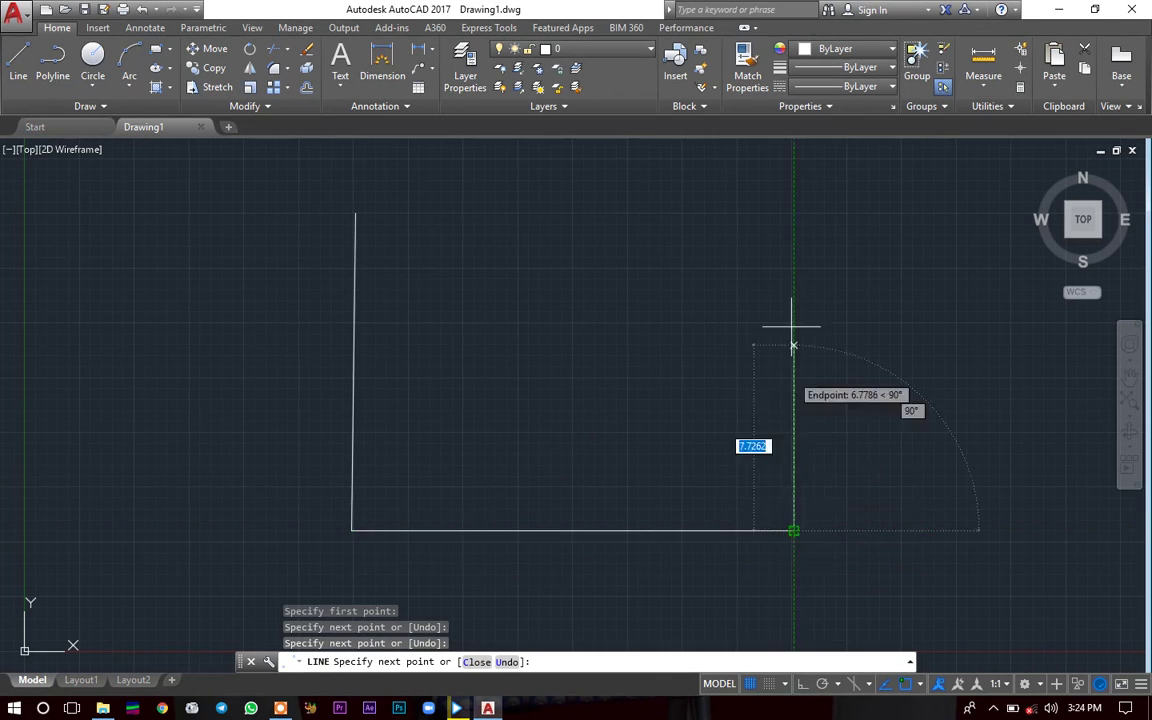
pyautogui.click(793, 213)
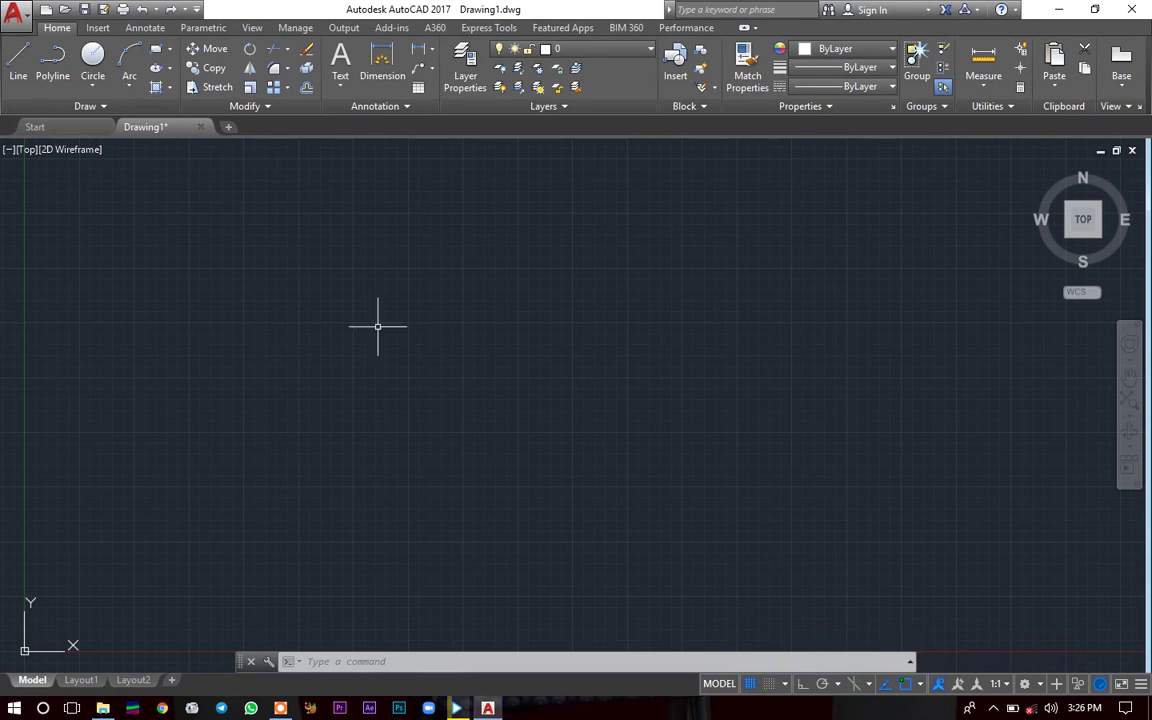
# - Turn on Ortho mode for the drawing
pyautogui.click(798, 685)
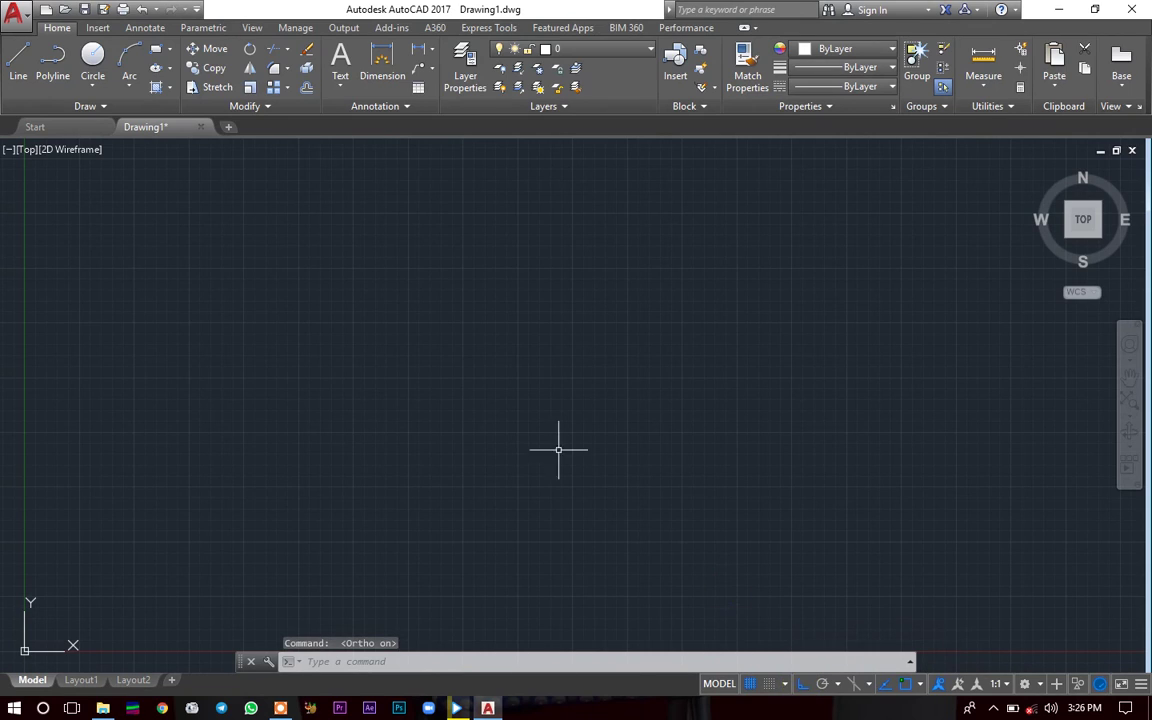
pyautogui.click(465, 213)
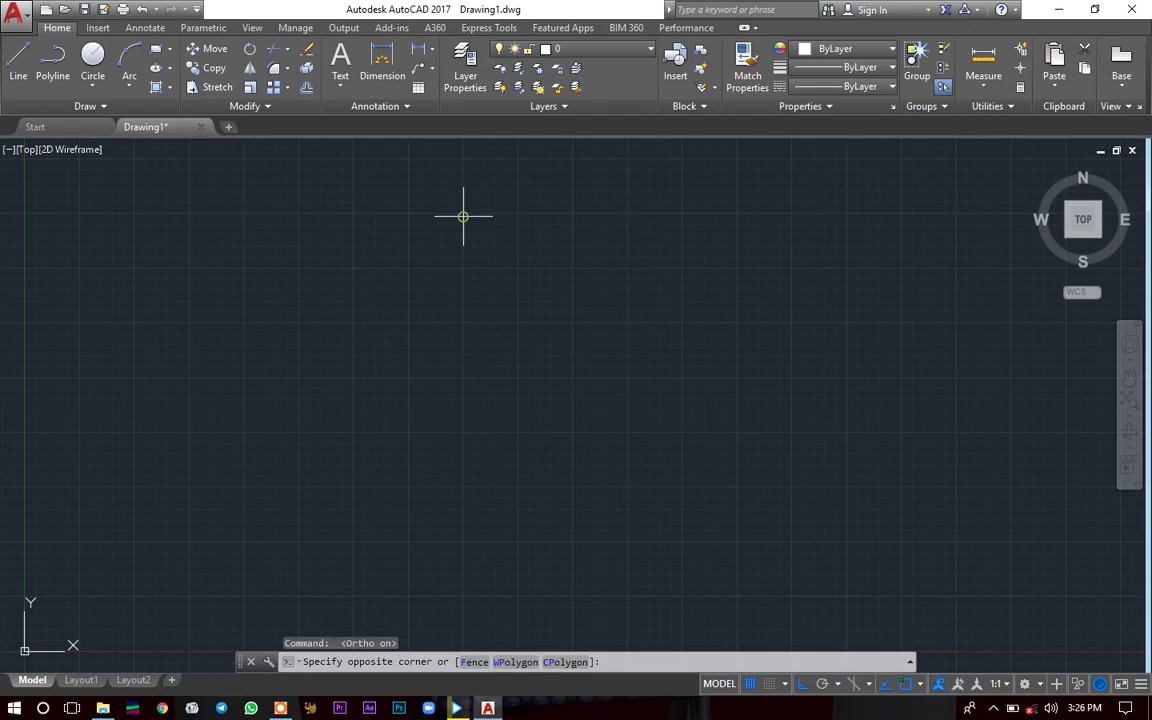
pyautogui.click(461, 385)
pyautogui.click(31, 63)
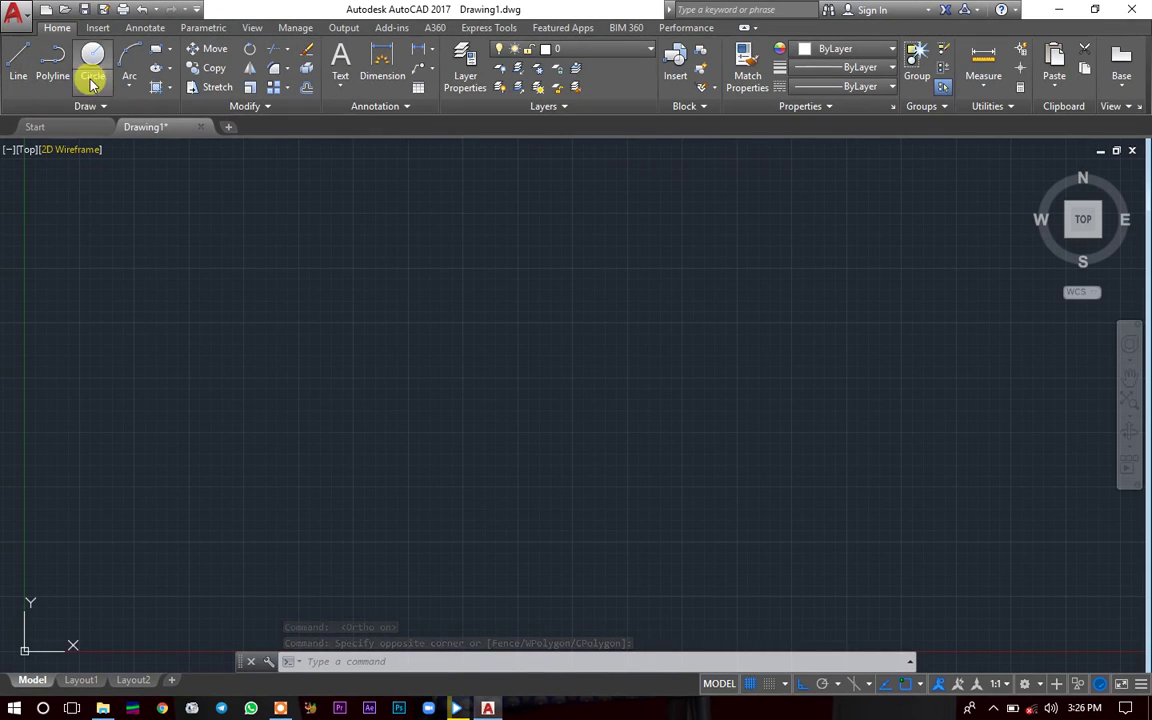
pyautogui.click(20, 78)
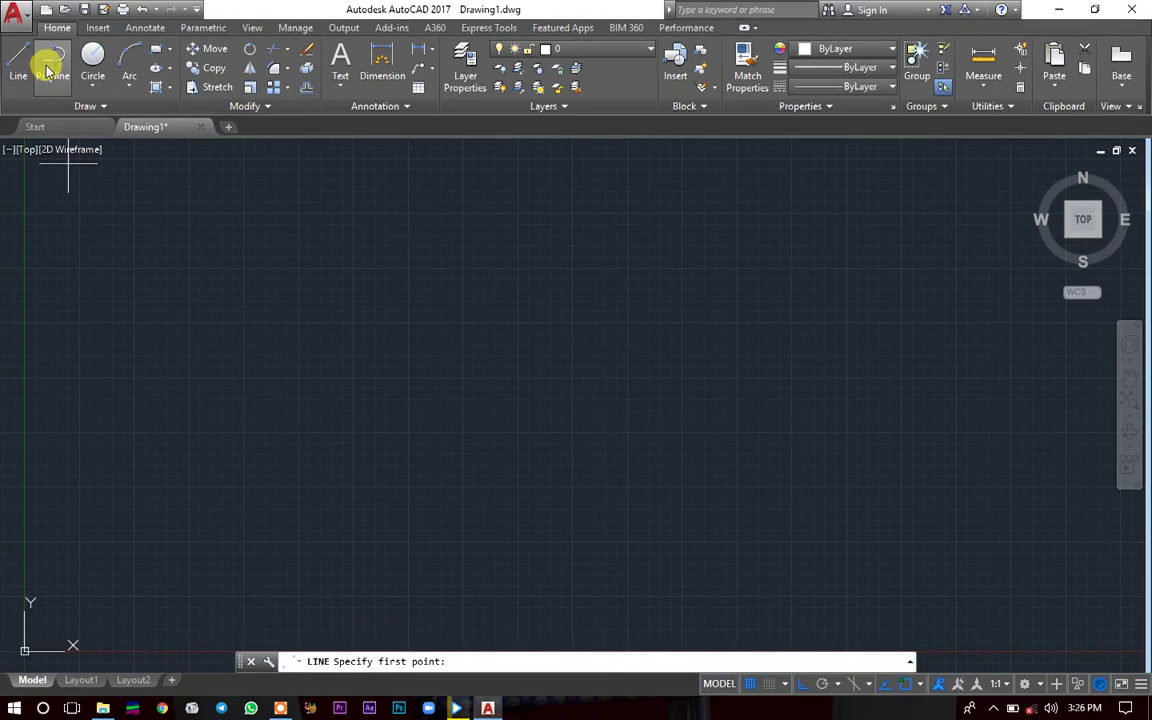
pyautogui.click(50, 73)
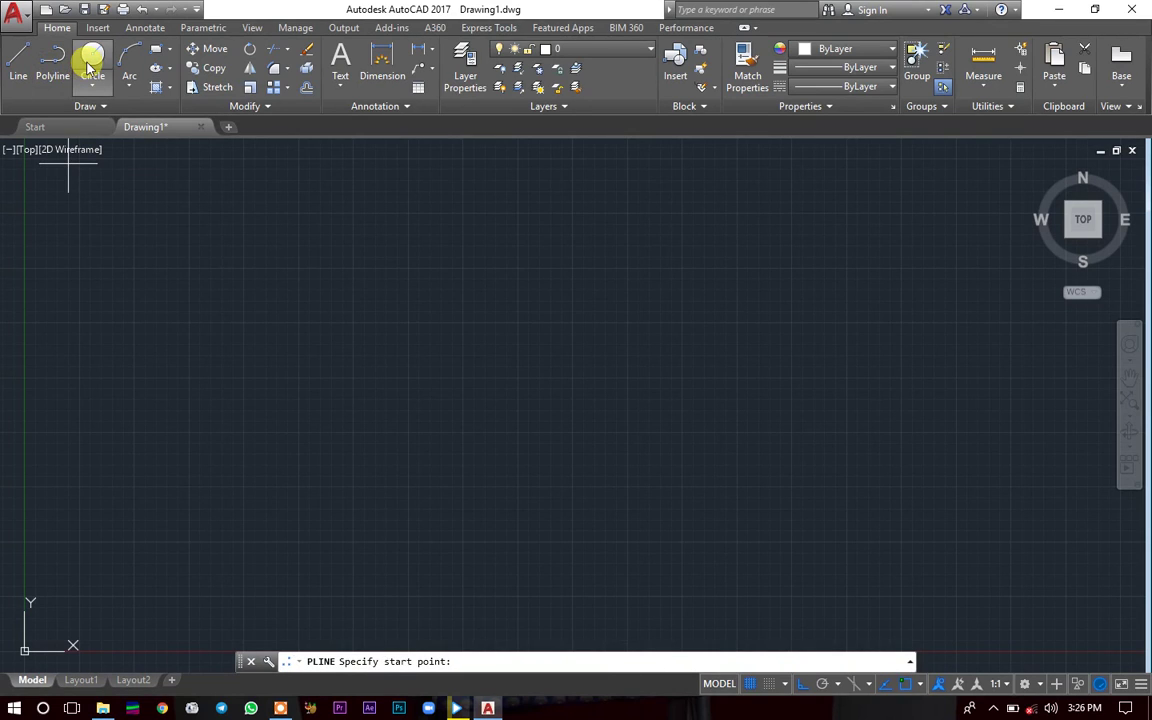
pyautogui.click(88, 66)
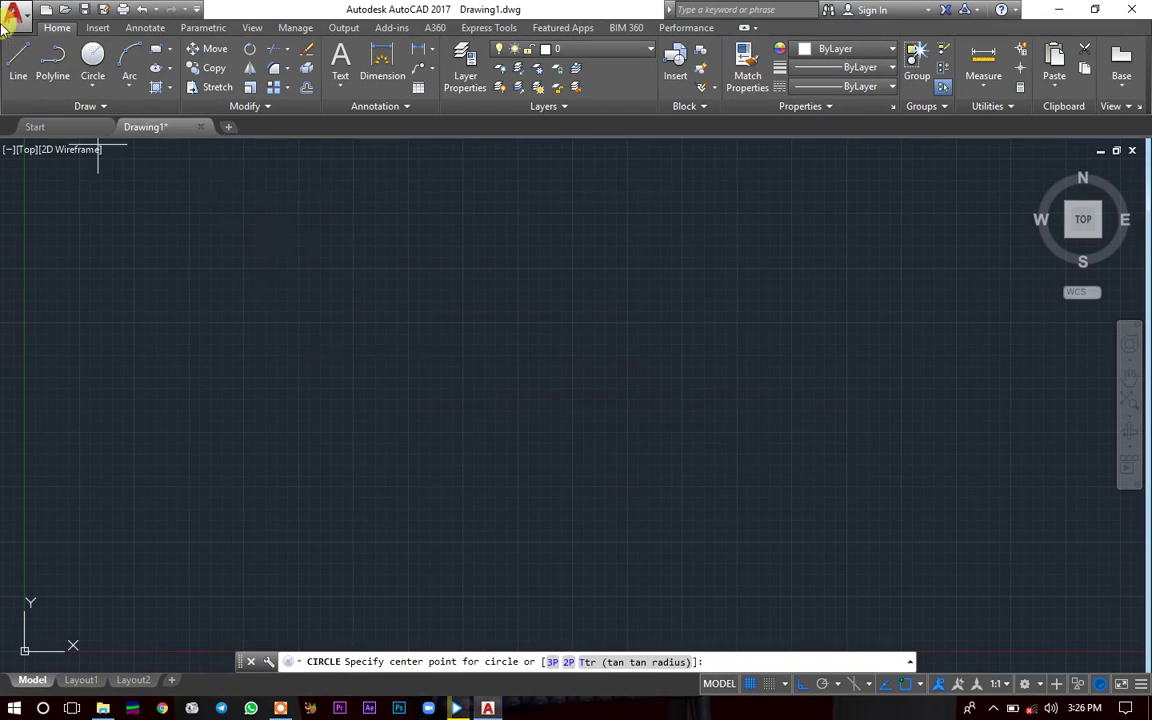
pyautogui.click(22, 66)
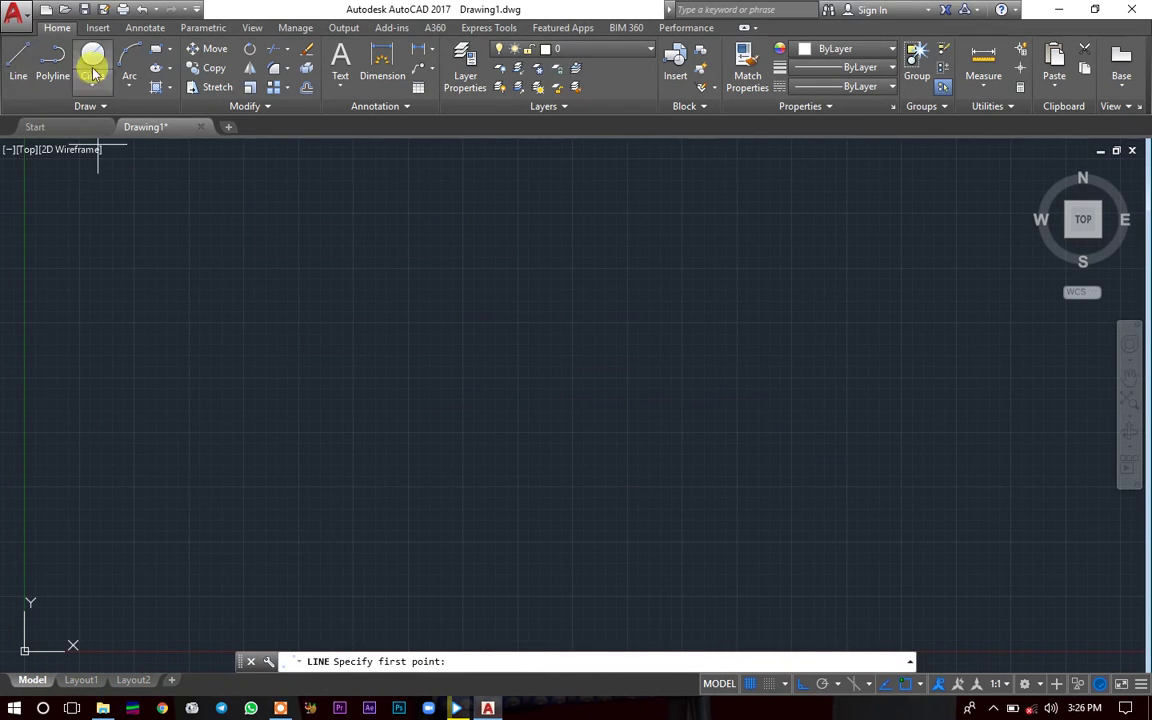
# - Draw a vertical line 15 units long straight down from a start point in the upper middle of the drawing
pyautogui.click(24, 64)
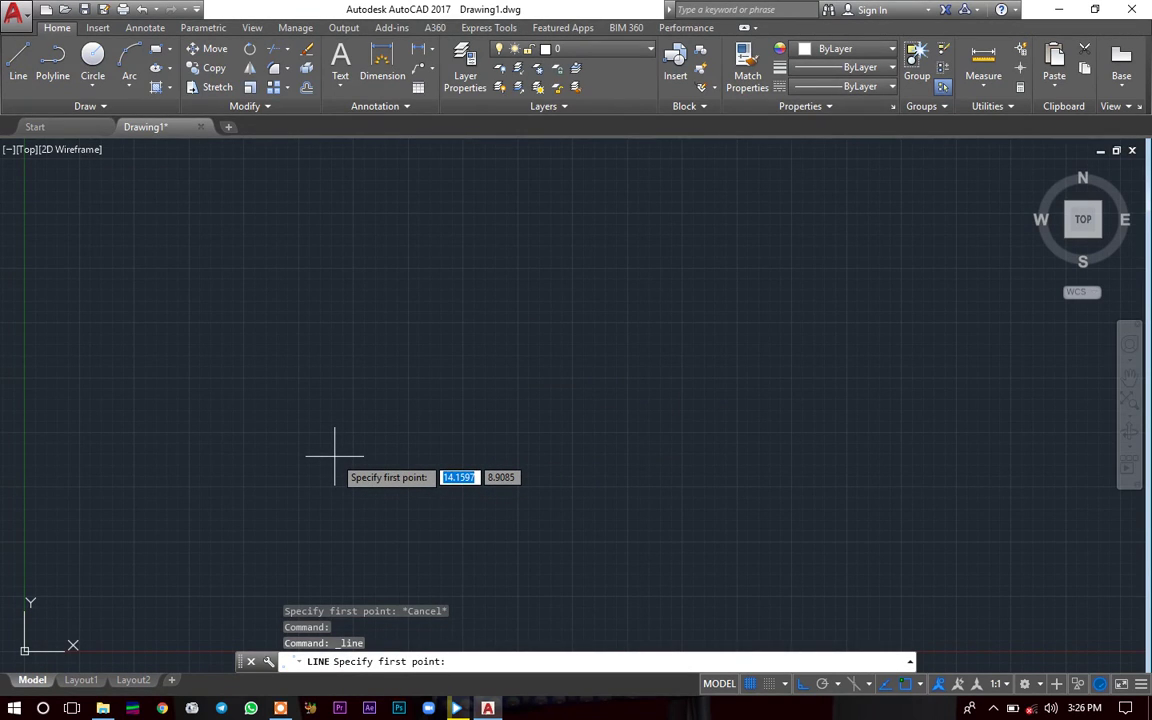
pyautogui.click(20, 60)
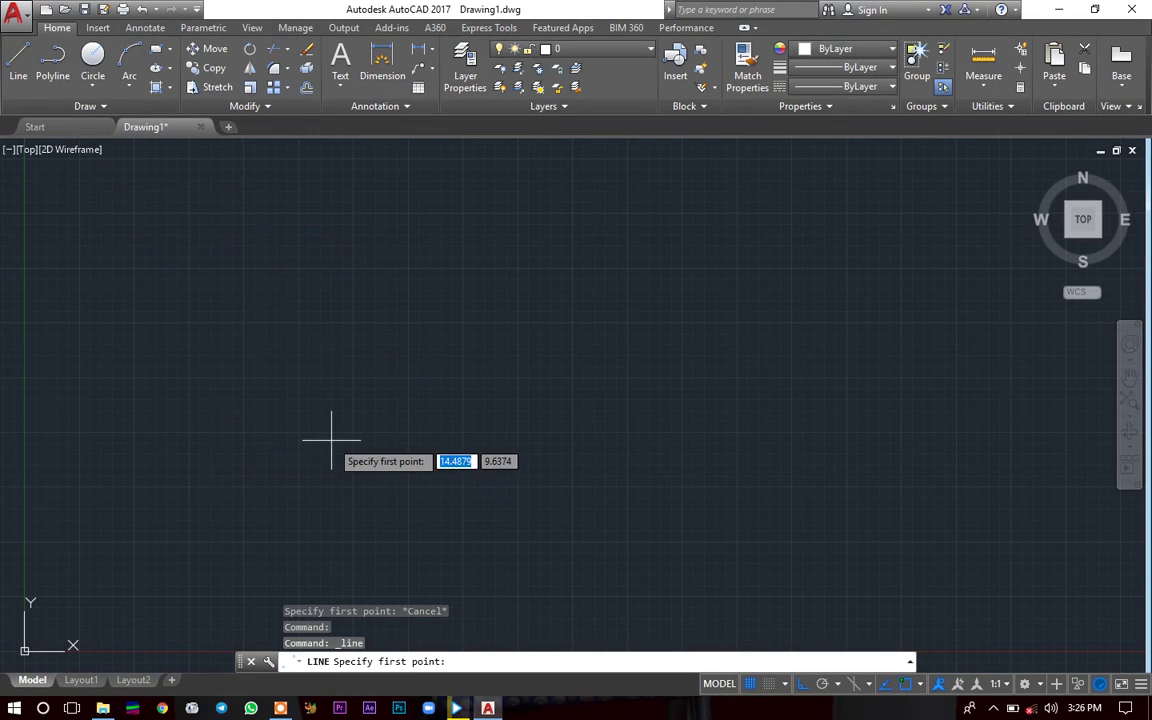
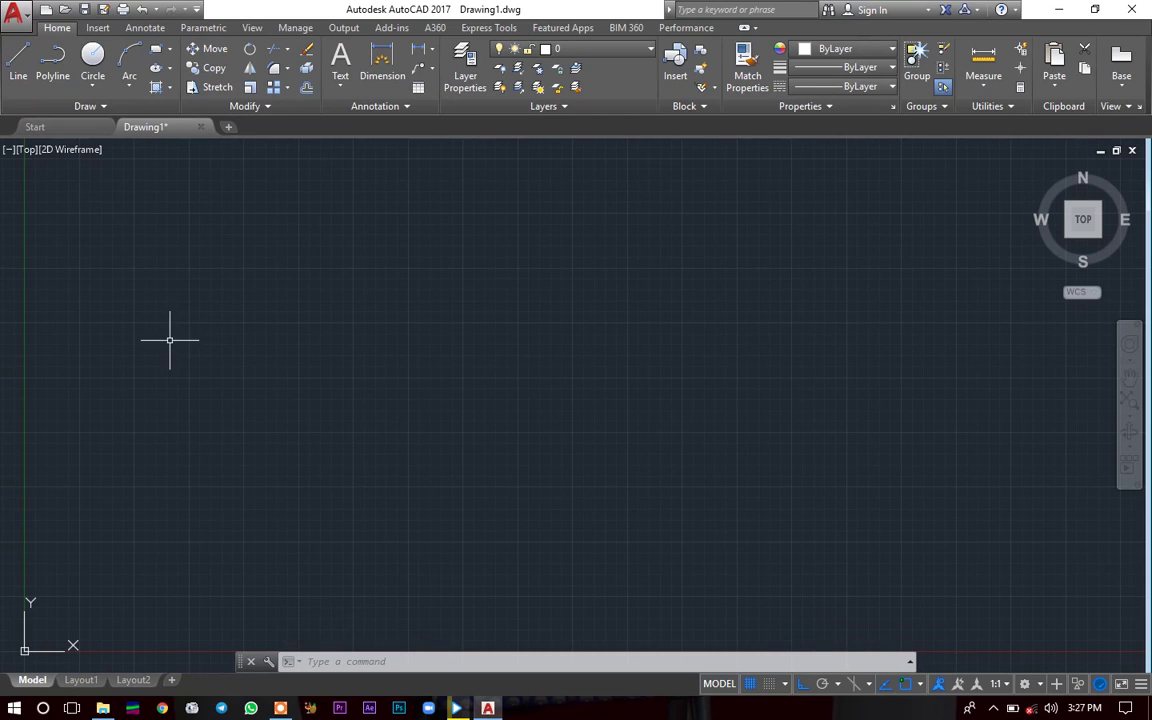
pyautogui.write('l')
pyautogui.press('Return')
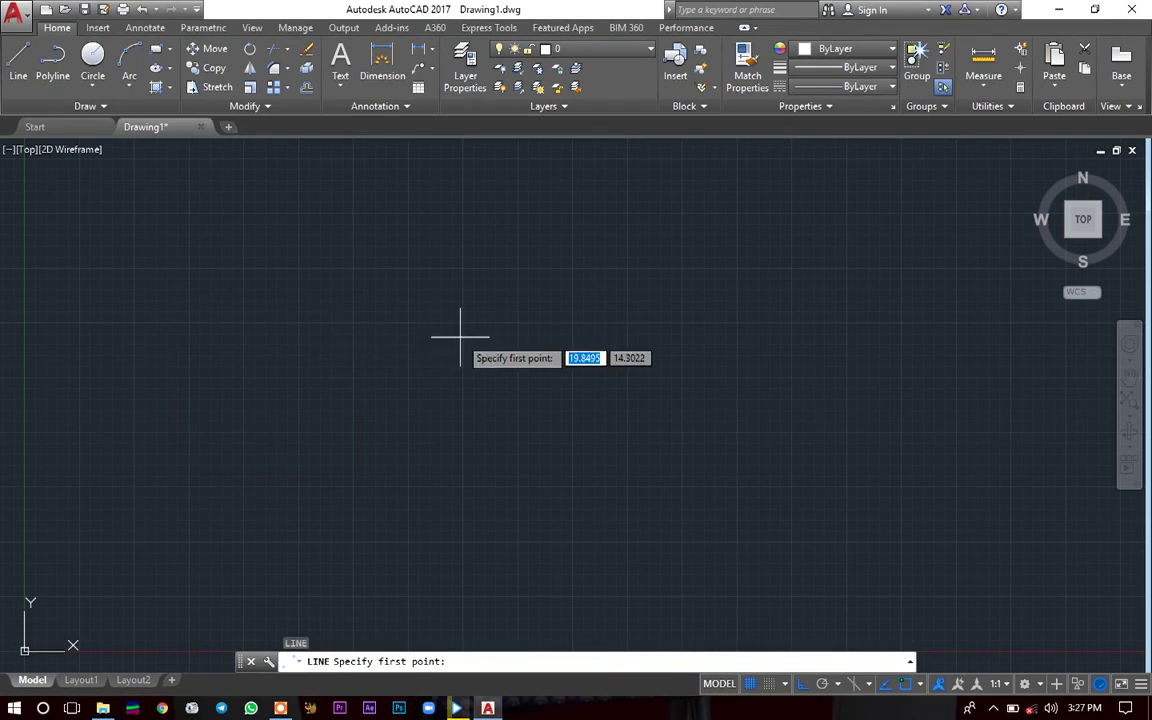
pyautogui.click(462, 212)
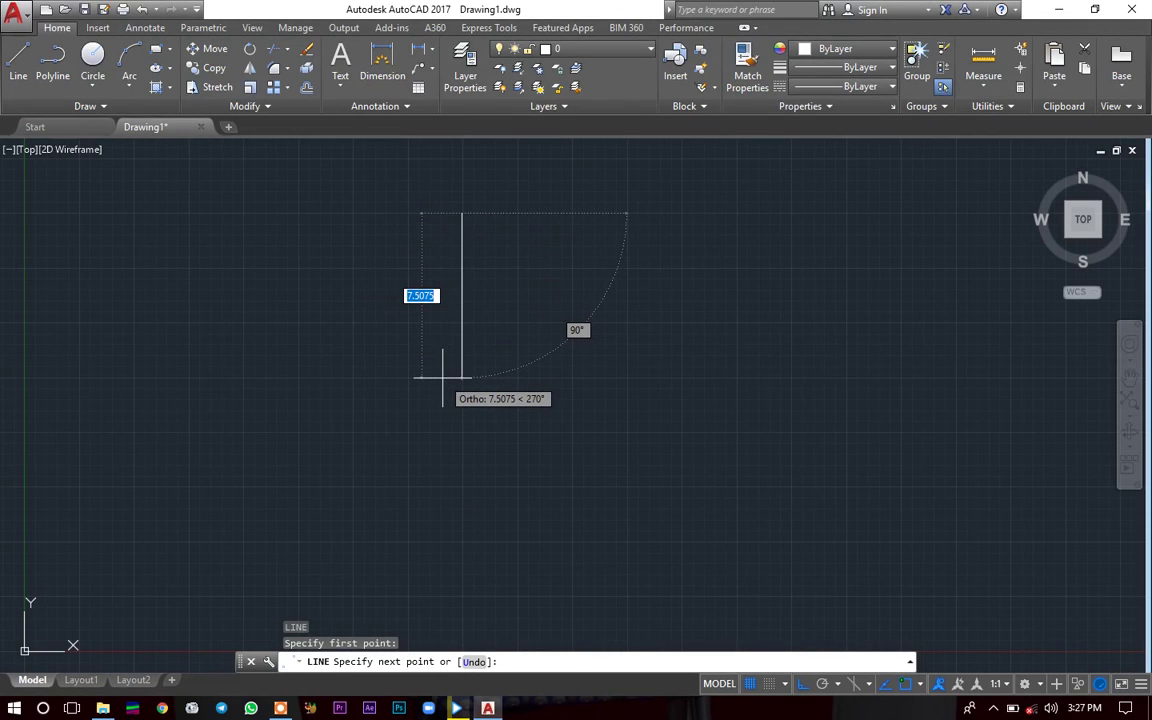
pyautogui.write('15')
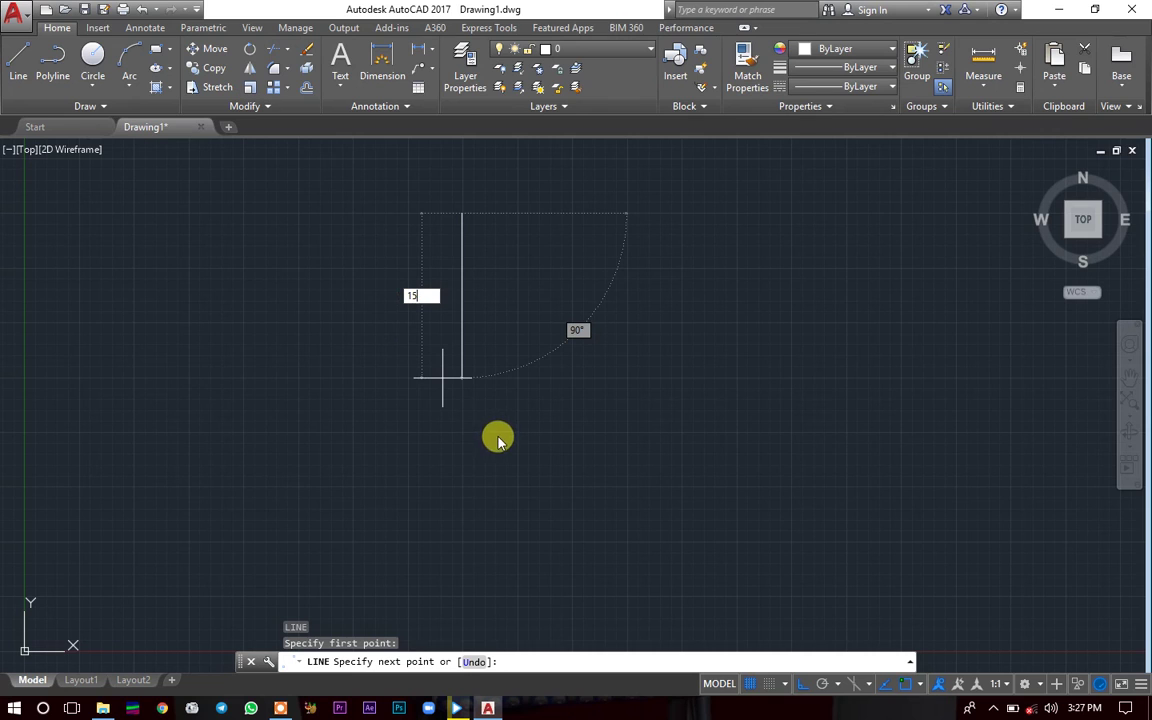
pyautogui.press('Return')
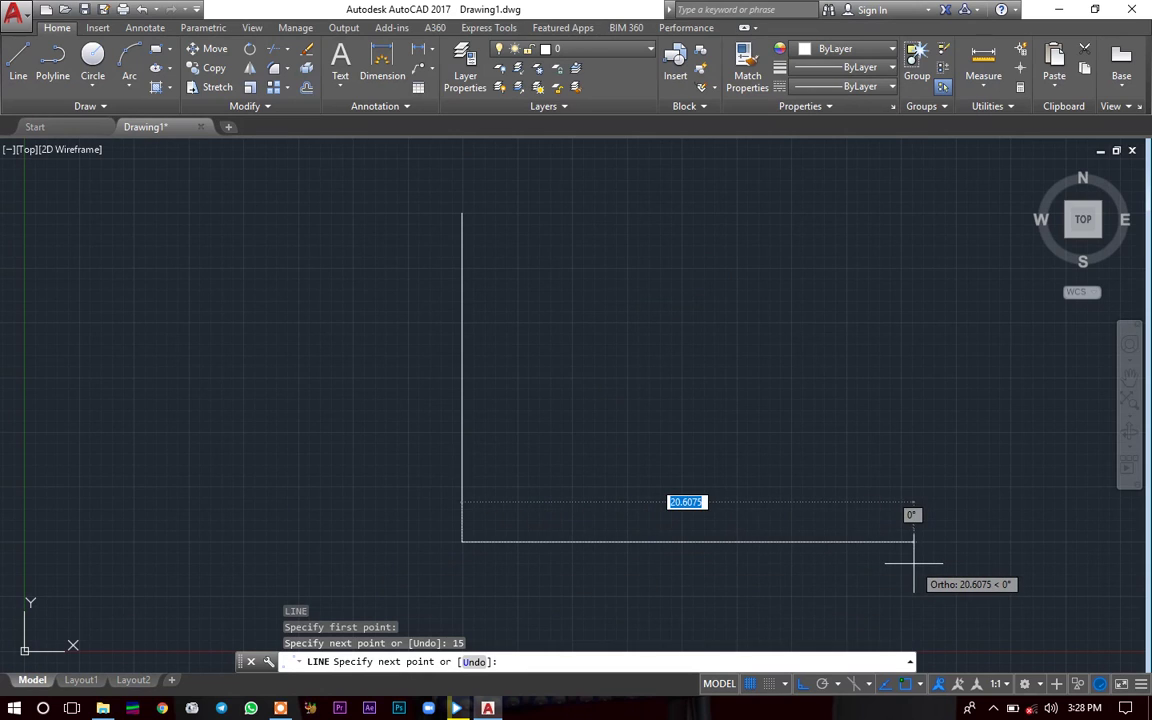
# - Continue the line chain 10 units right, 5 units up and 10 units left to the vertical line, and finish it
pyautogui.write('10')
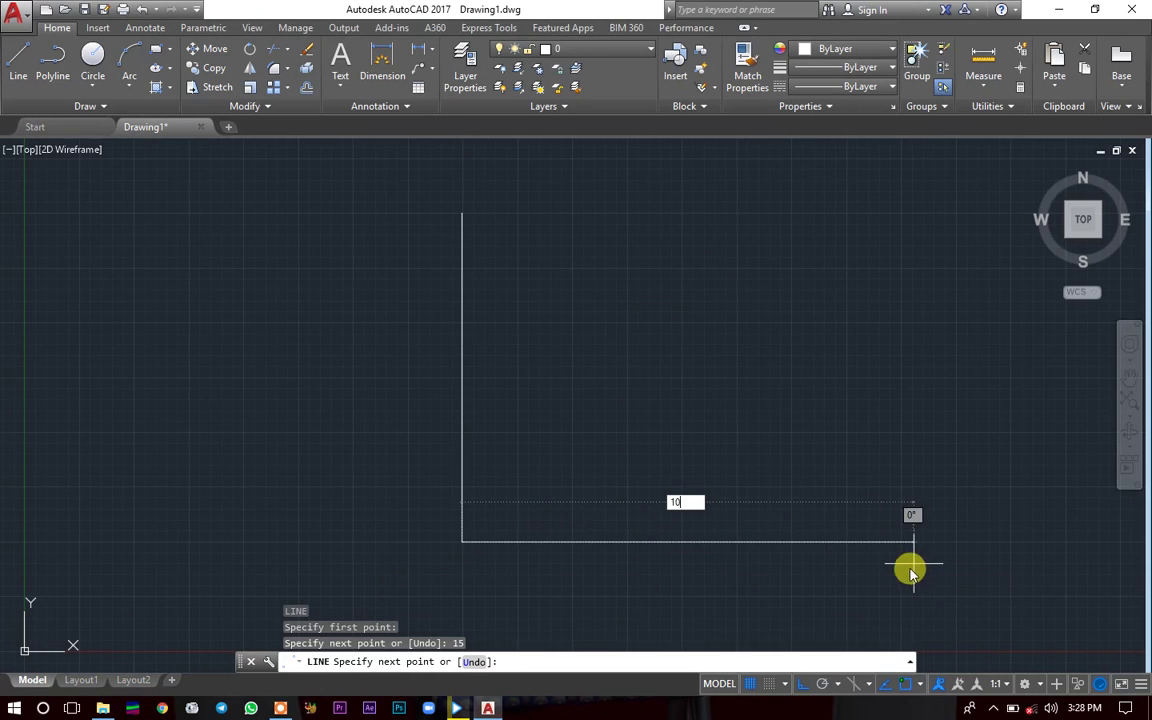
pyautogui.press('Return')
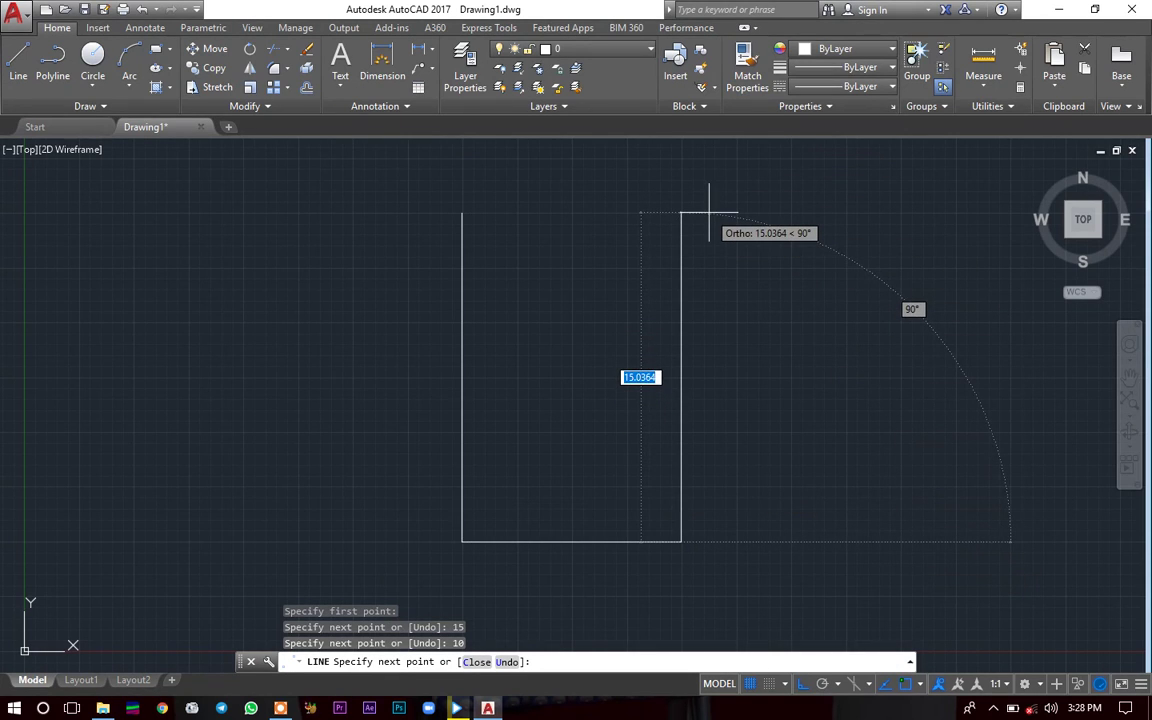
pyautogui.write('5')
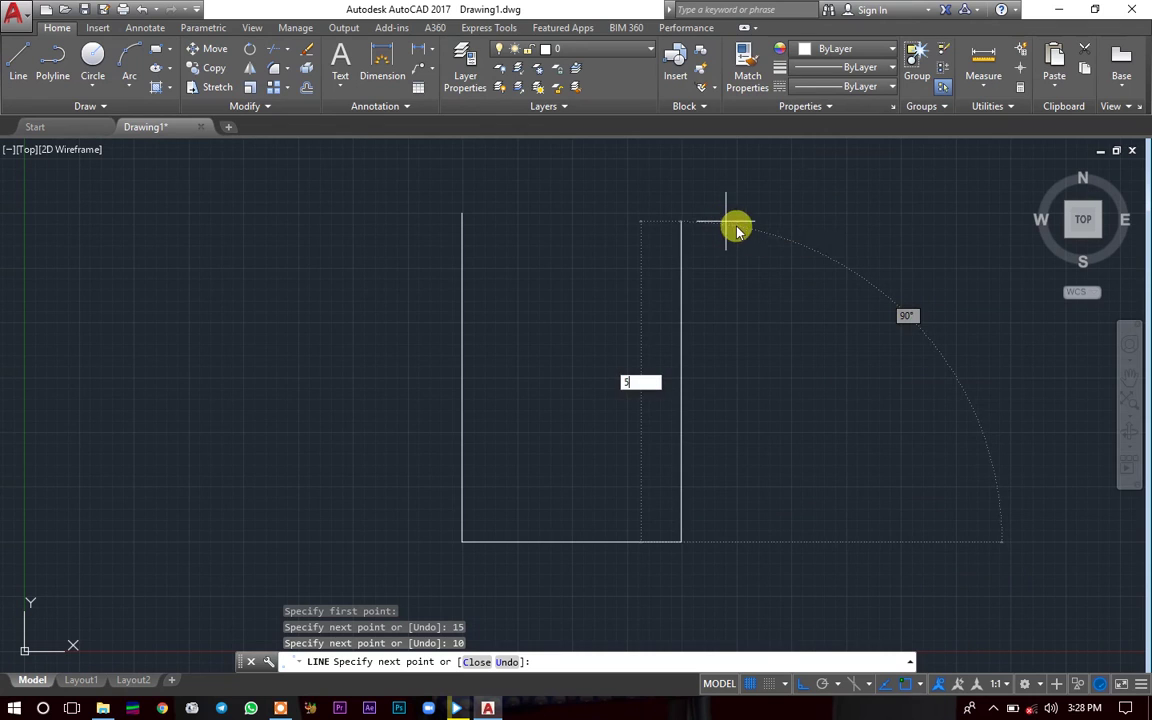
pyautogui.press('Return')
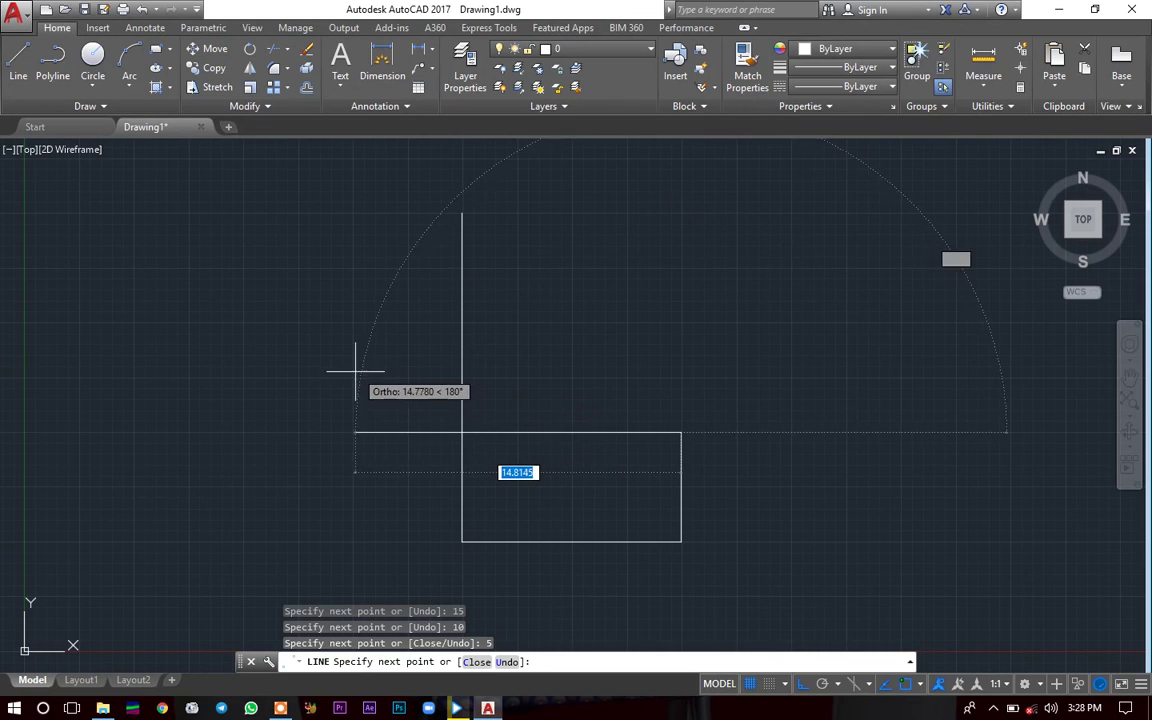
pyautogui.write('1')
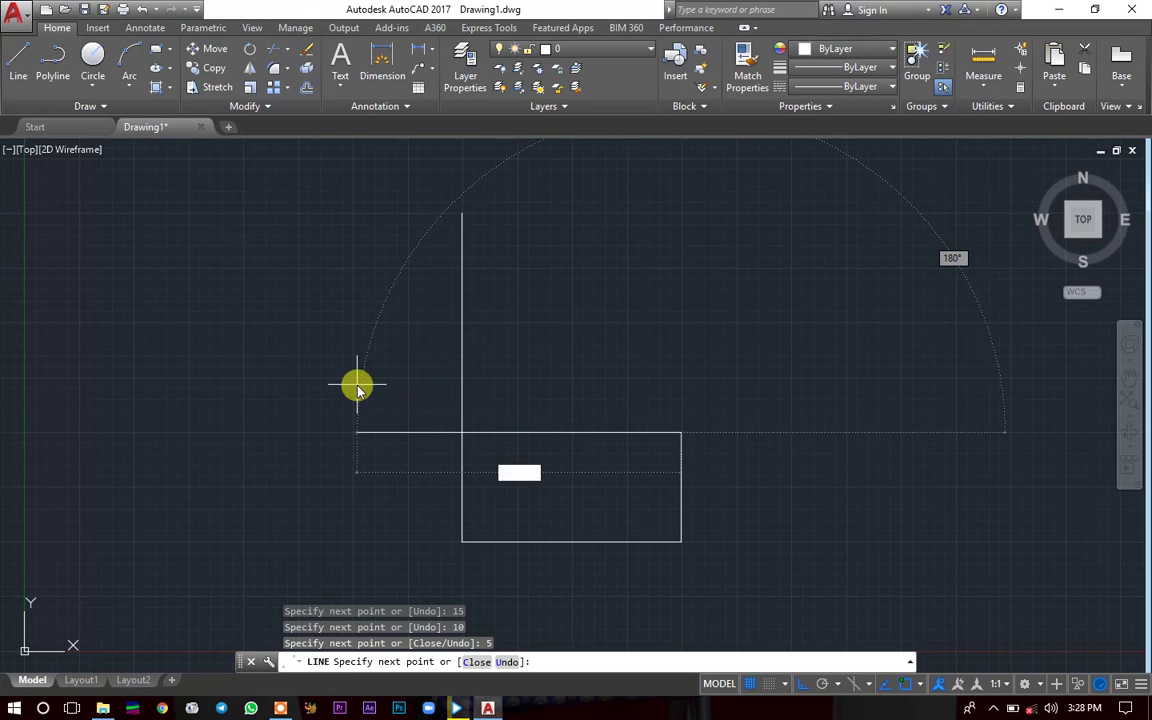
pyautogui.write('0')
pyautogui.press('Return')
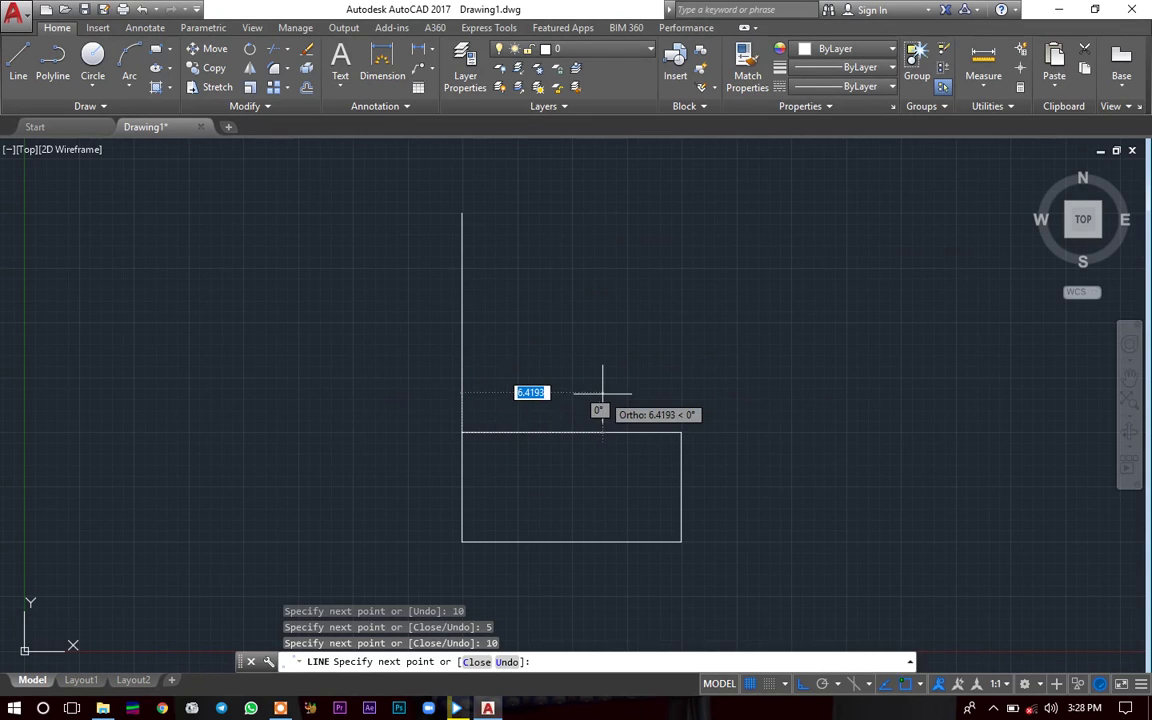
pyautogui.press('Return')
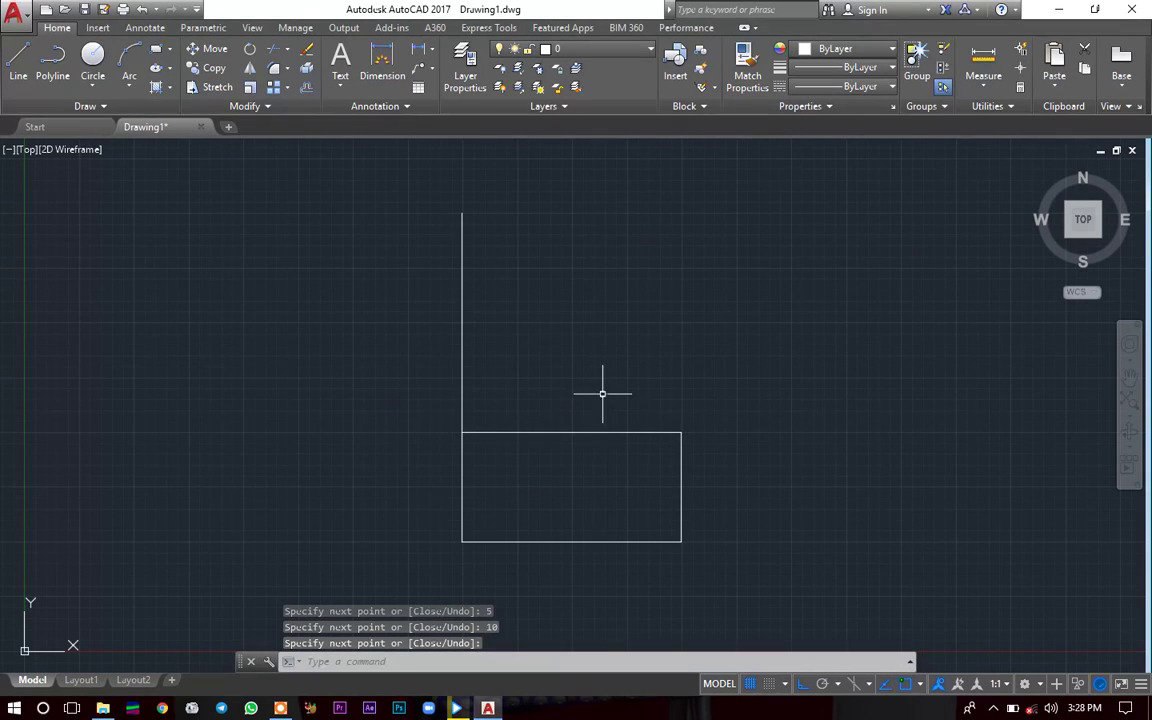
pyautogui.click(462, 302)
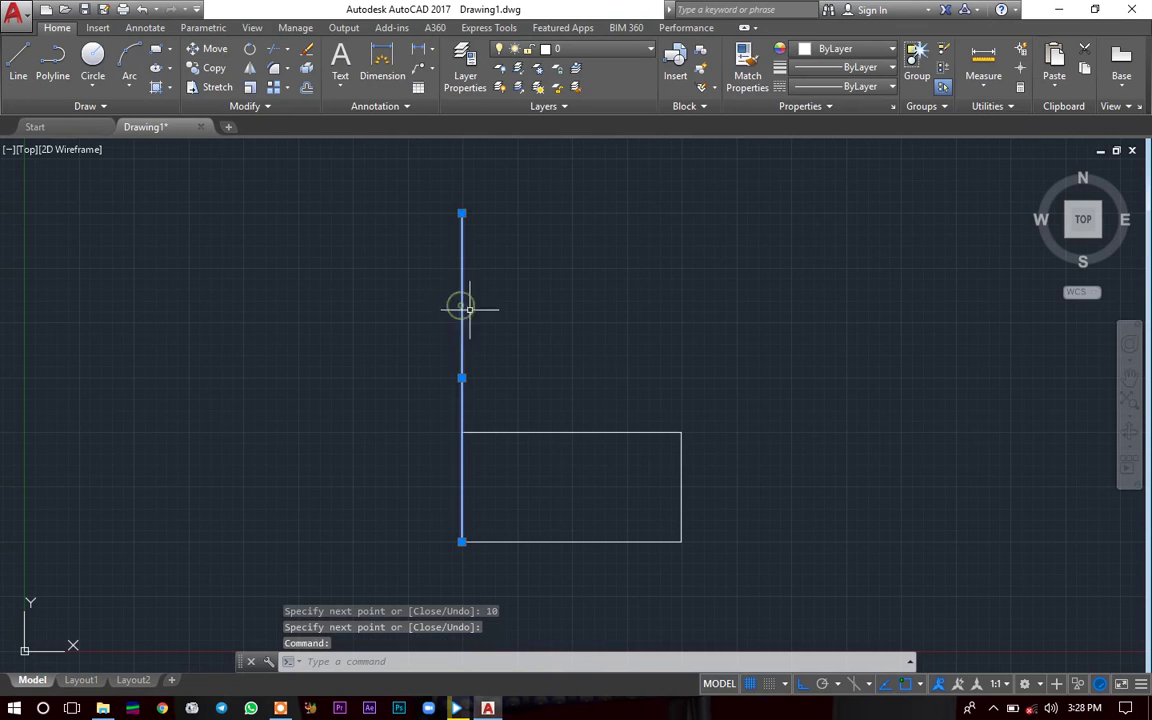
pyautogui.click(558, 365)
pyautogui.click(513, 322)
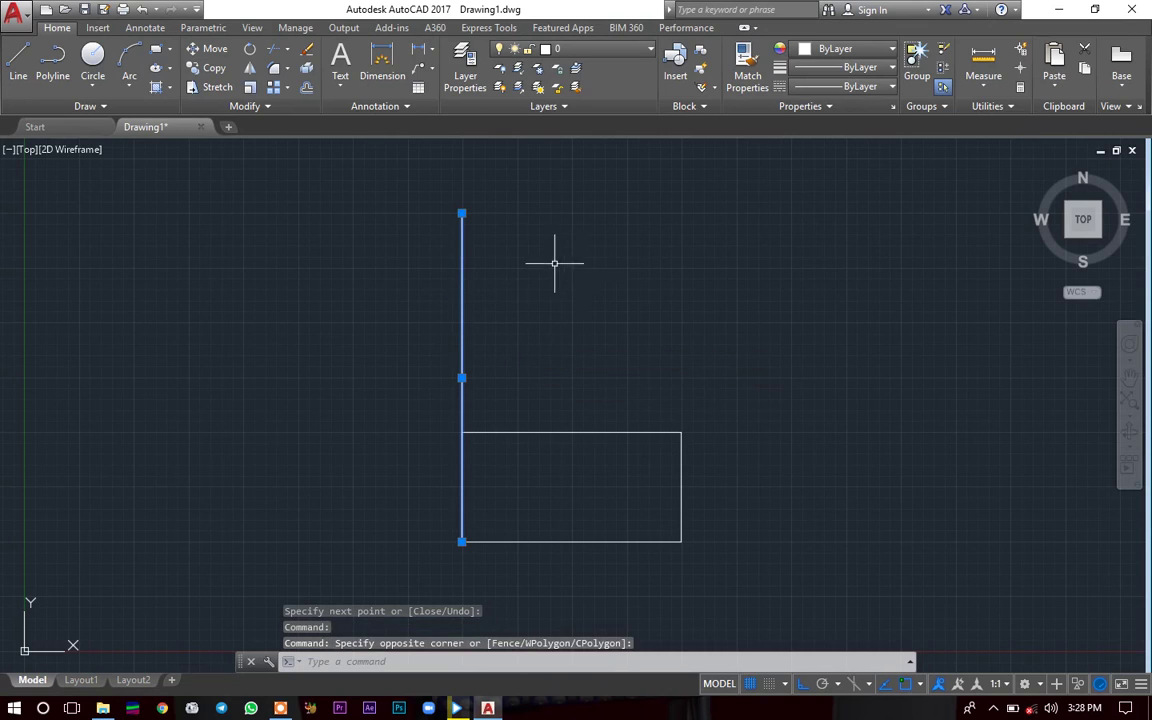
pyautogui.click(460, 271)
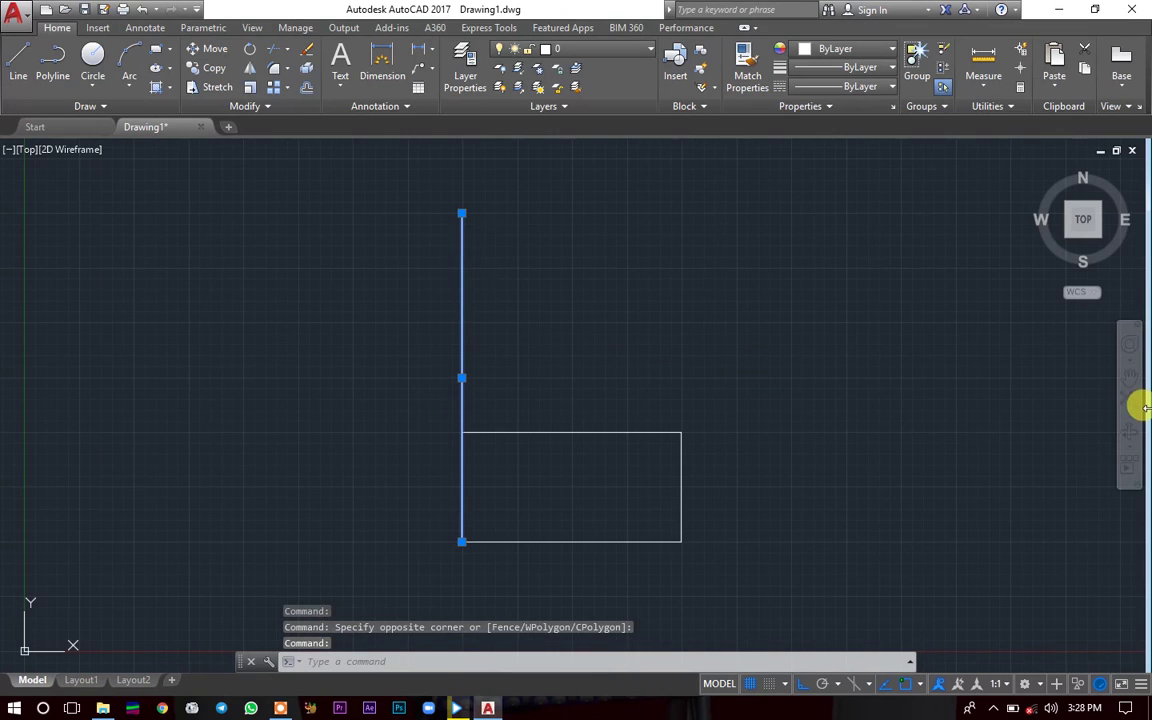
pyautogui.press('Escape')
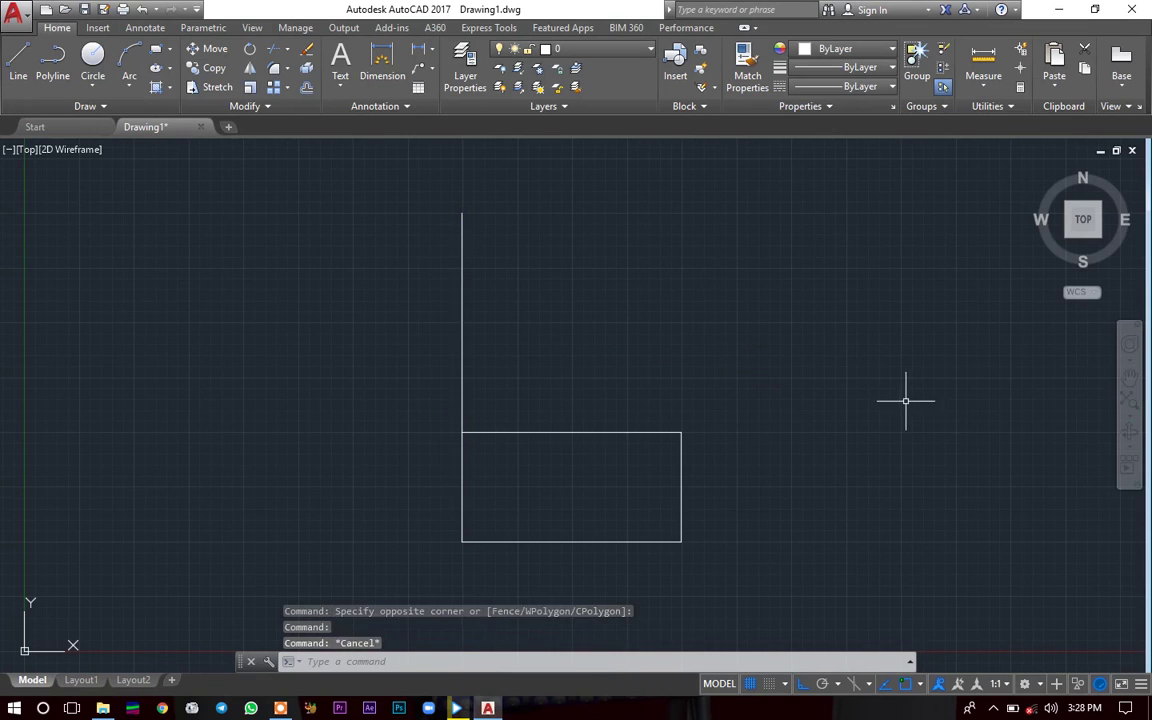
# - Delete the 15-unit vertical line at the left of the shape
pyautogui.click(461, 270)
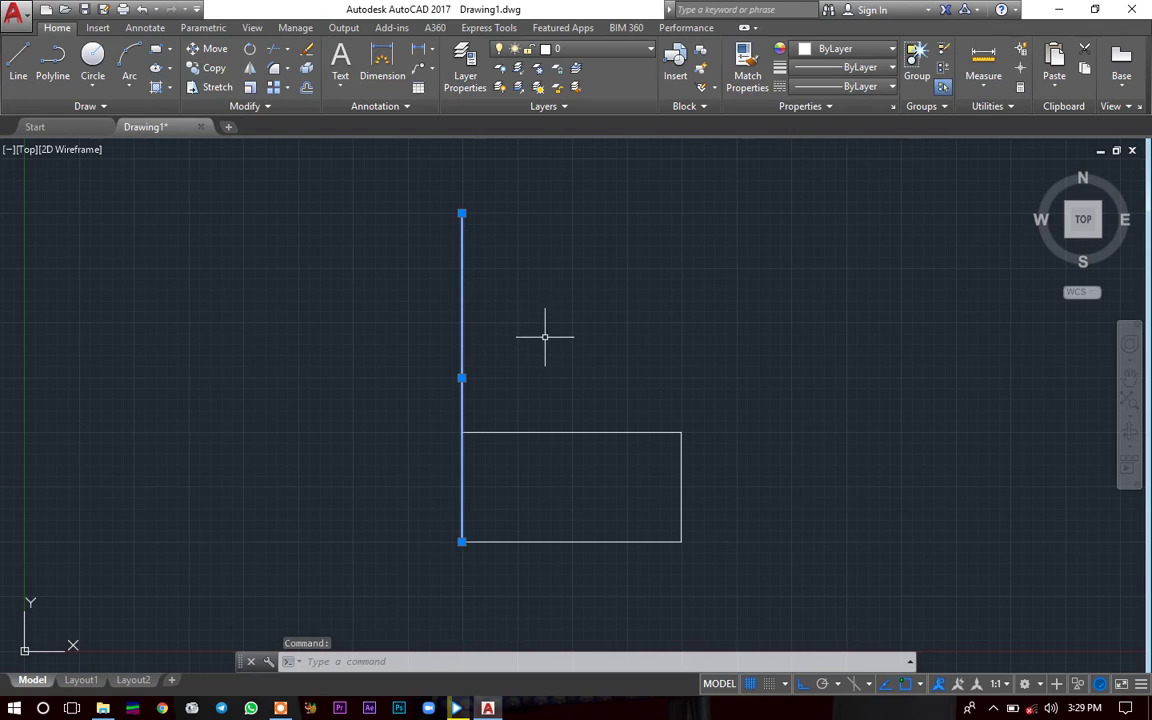
pyautogui.press('Delete')
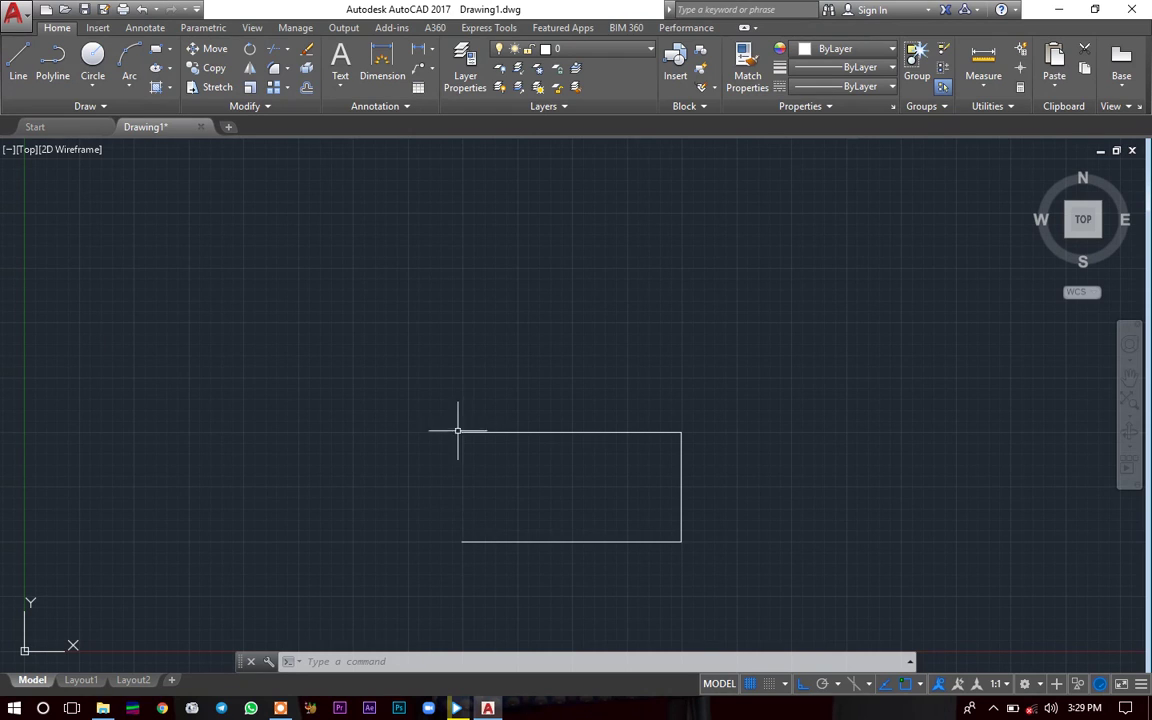
# - Close the rectangle's open left side with a line from the upper left endpoint to the lower left endpoint
pyautogui.click(25, 65)
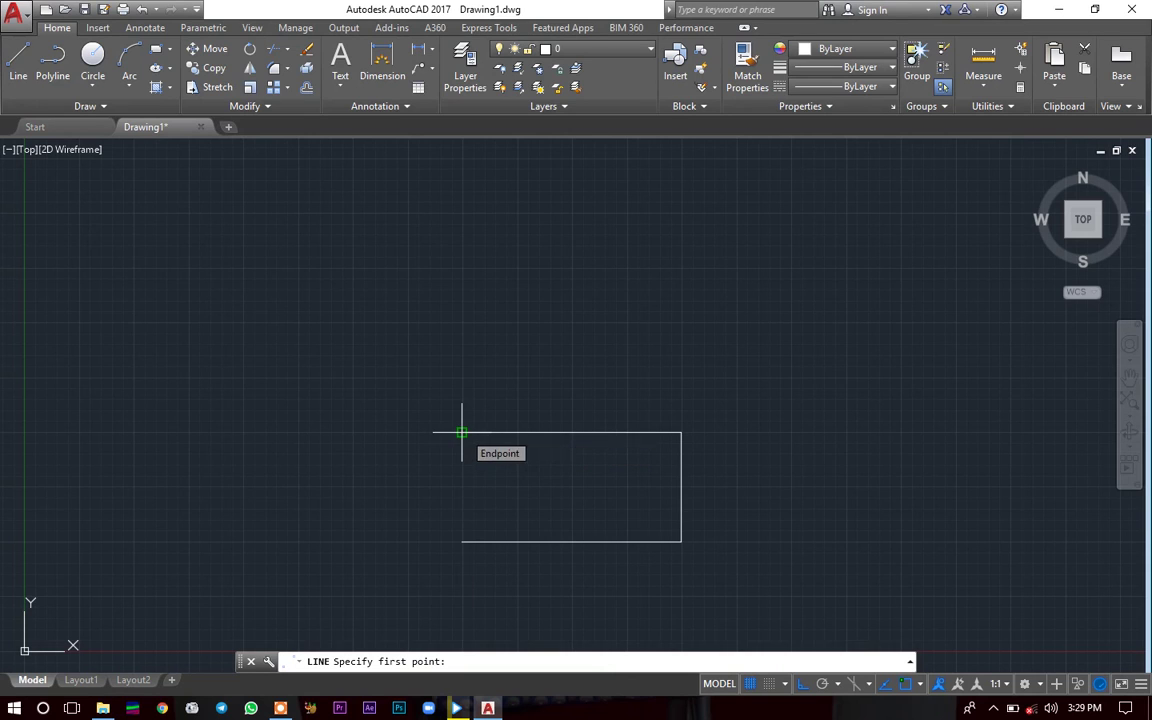
pyautogui.scroll(2, 461, 432)
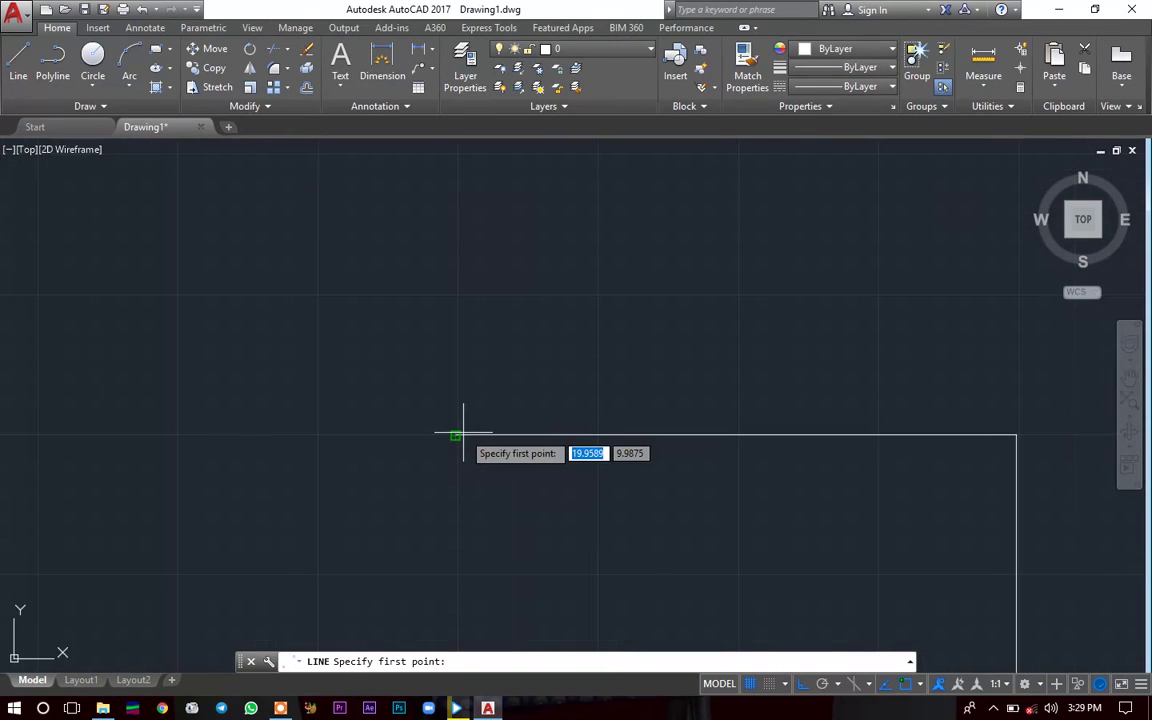
pyautogui.scroll(-3, 462, 435)
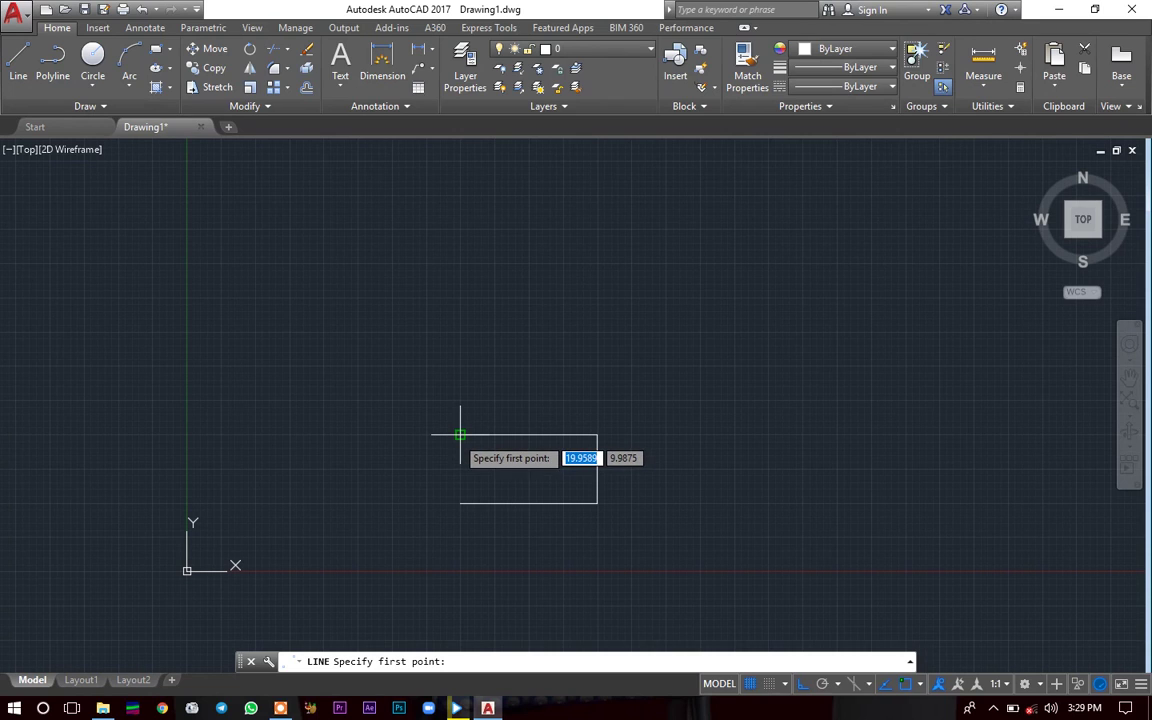
pyautogui.scroll(2, 458, 436)
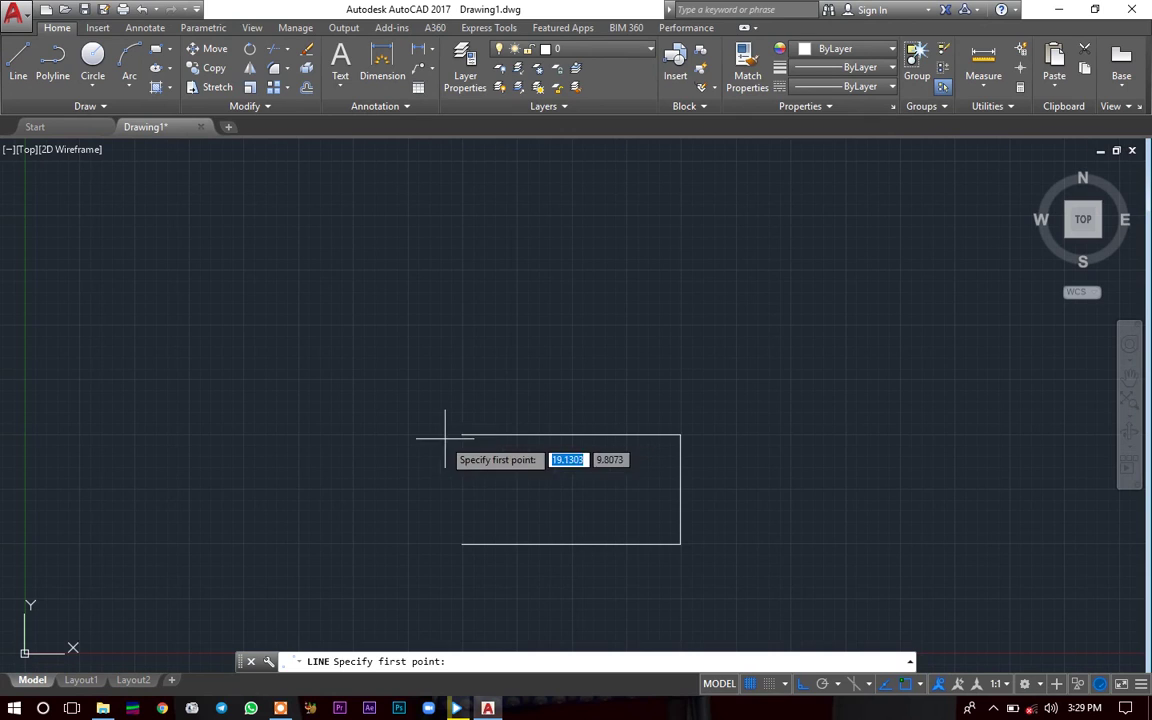
pyautogui.scroll(5, 461, 435)
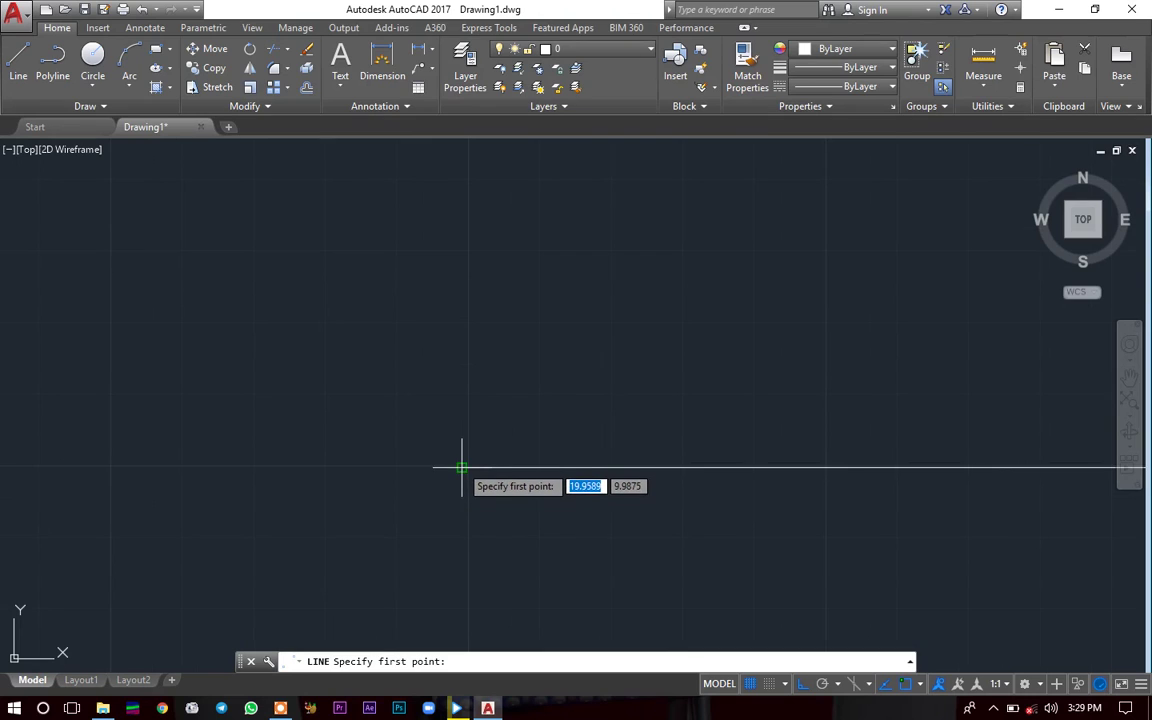
pyautogui.click(461, 467)
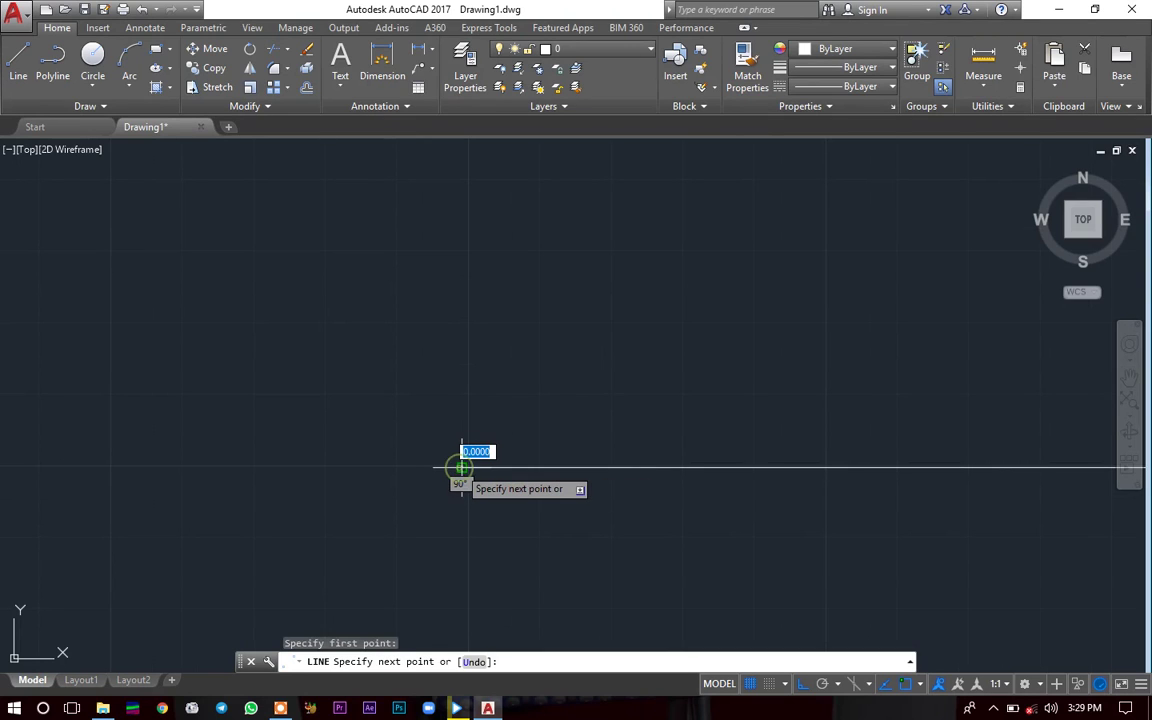
pyautogui.scroll(-3, 461, 467)
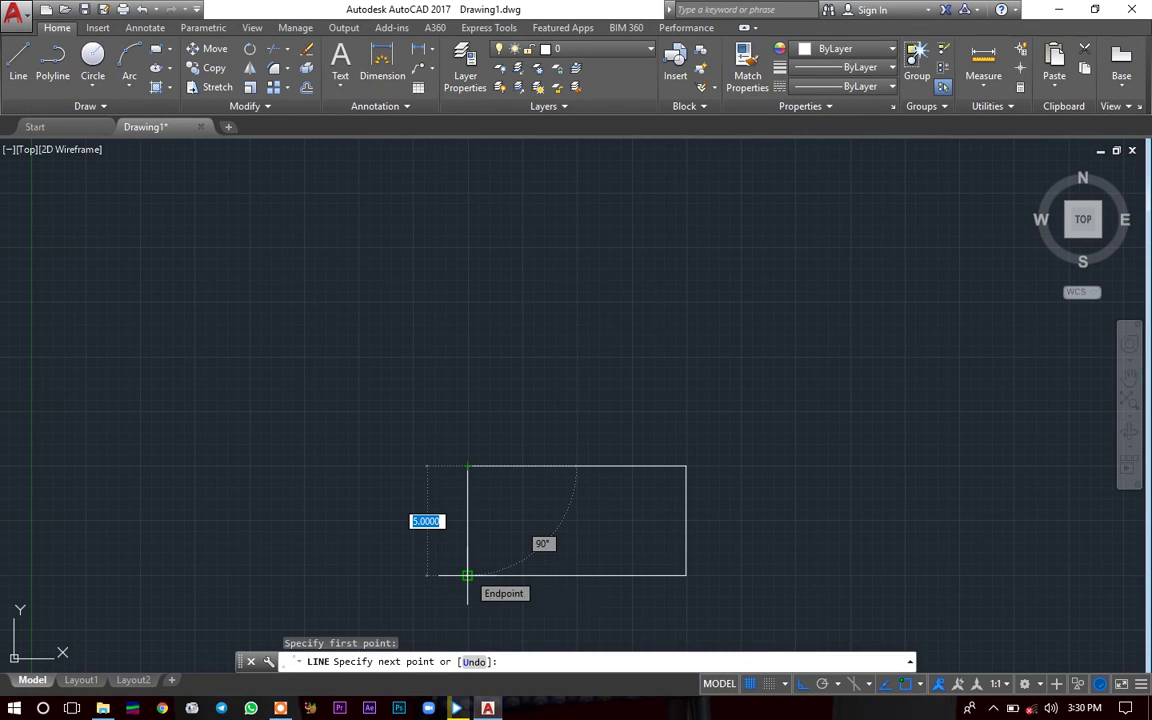
pyautogui.click(467, 575)
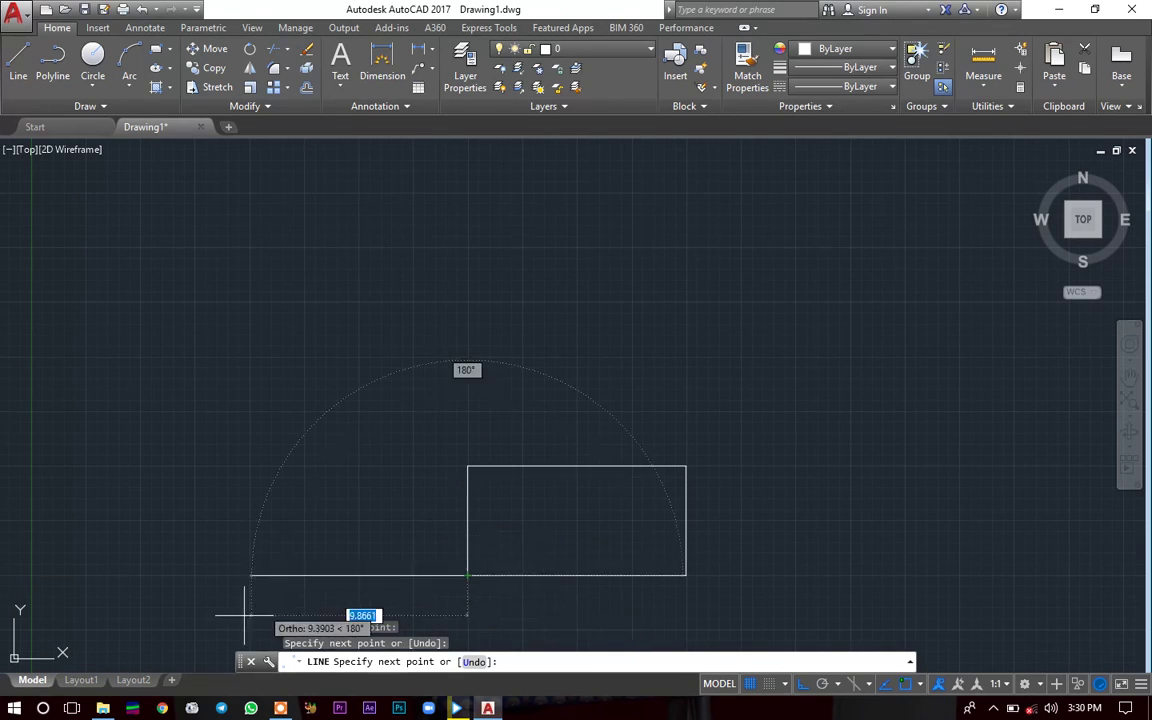
pyautogui.click(304, 620)
pyautogui.press('Return')
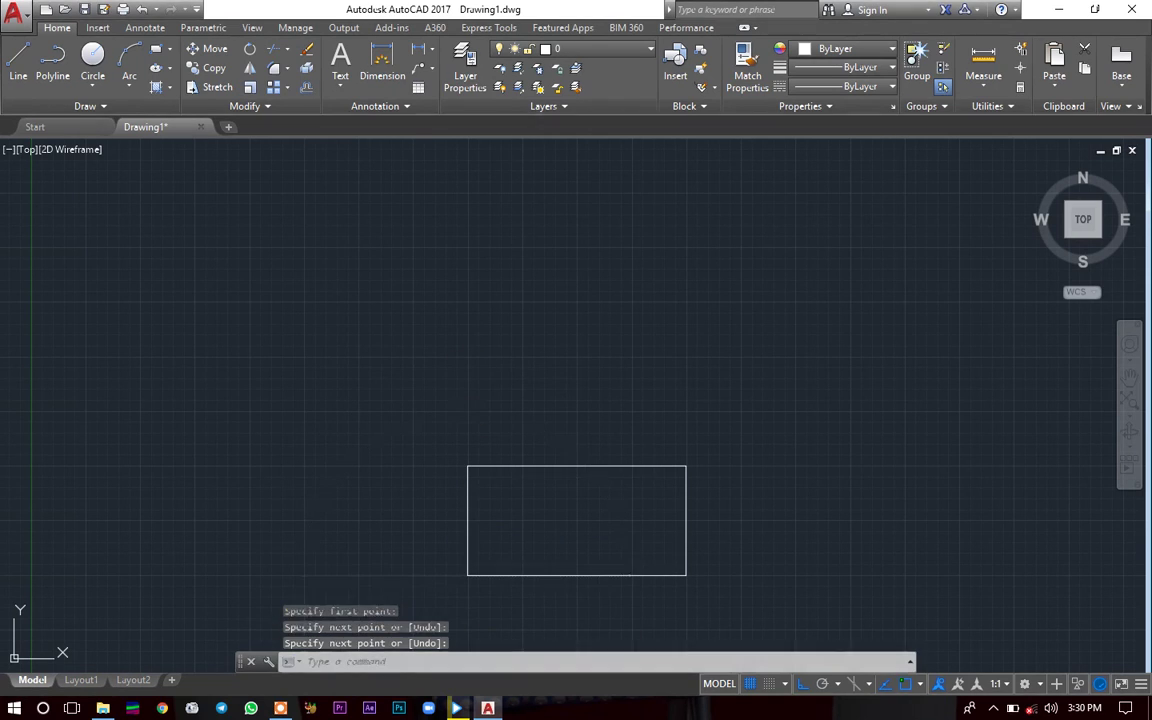
# - Select the rectangle's sides one by one to check that they are separate lines, and clear the selection
pyautogui.click(500, 466)
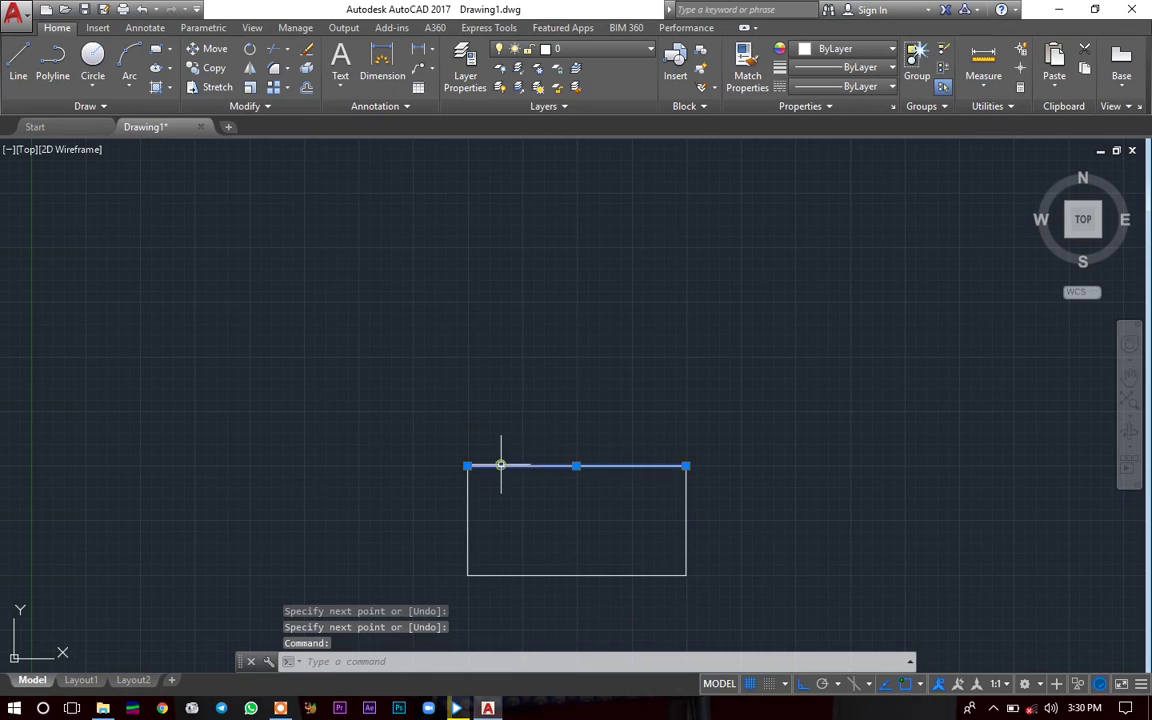
pyautogui.click(686, 518)
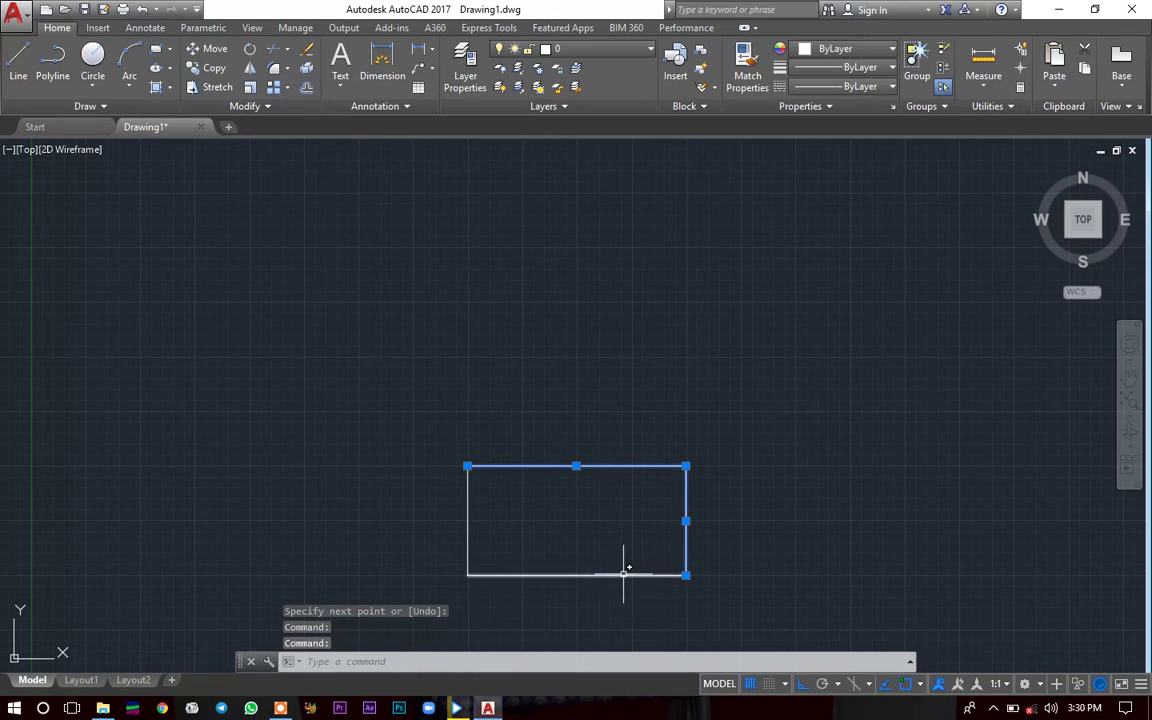
pyautogui.click(624, 574)
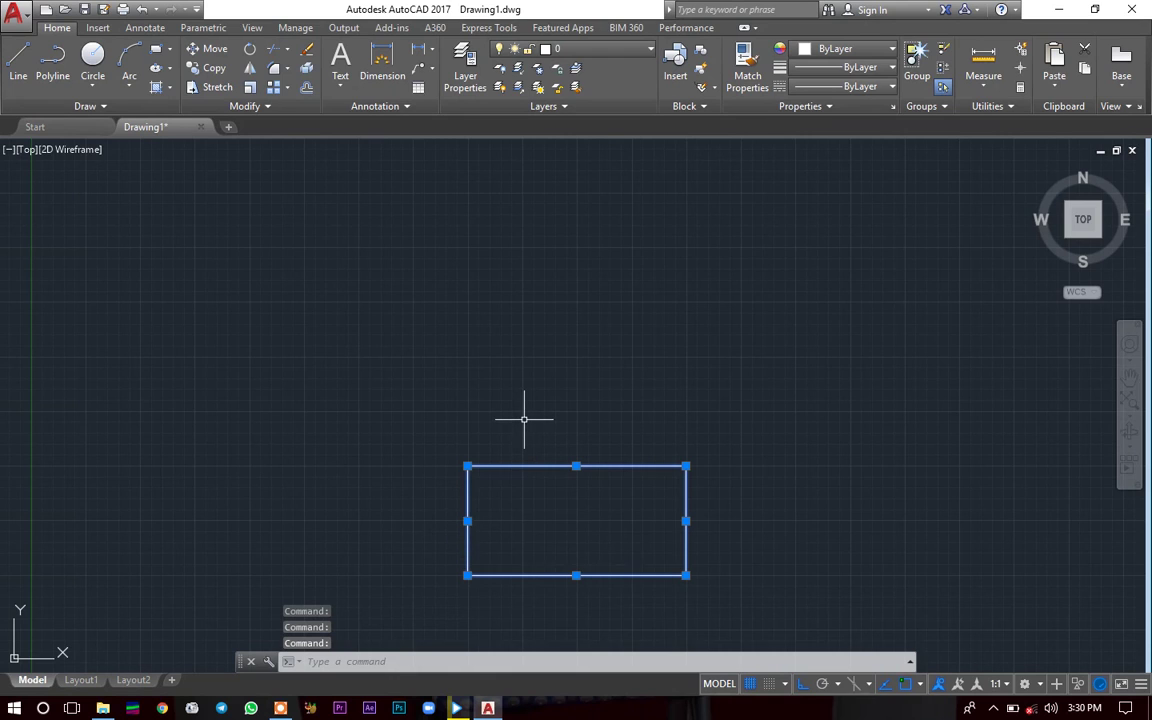
pyautogui.click(567, 260)
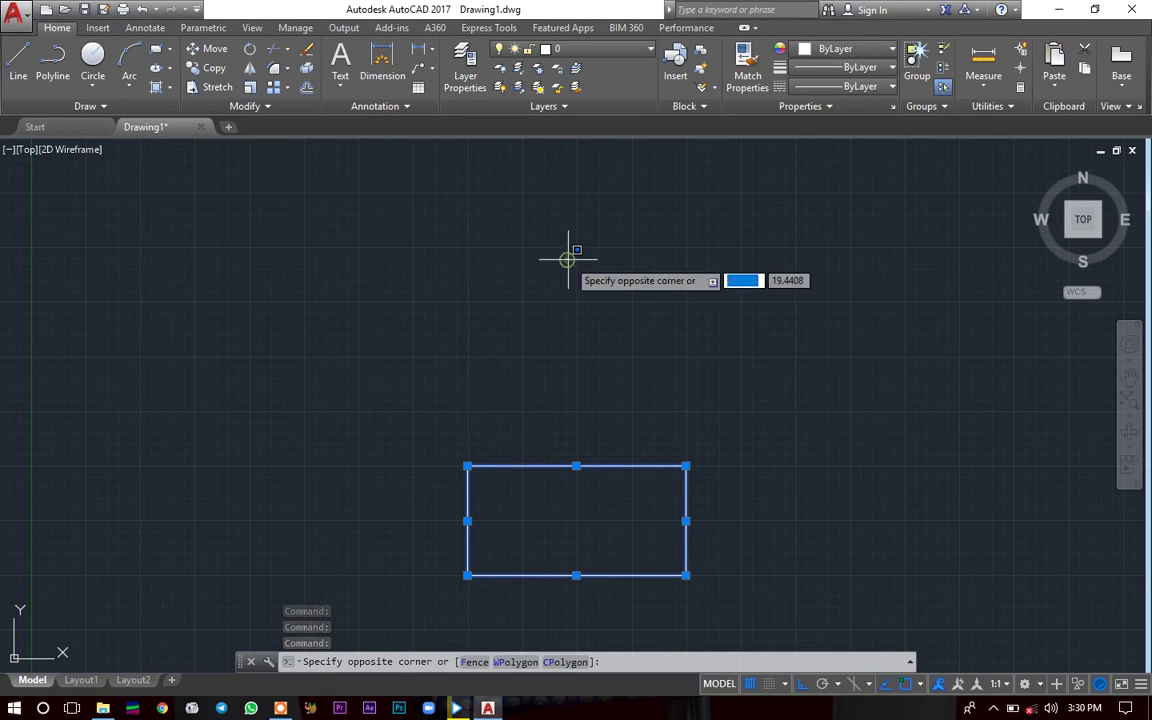
pyautogui.press('Escape')
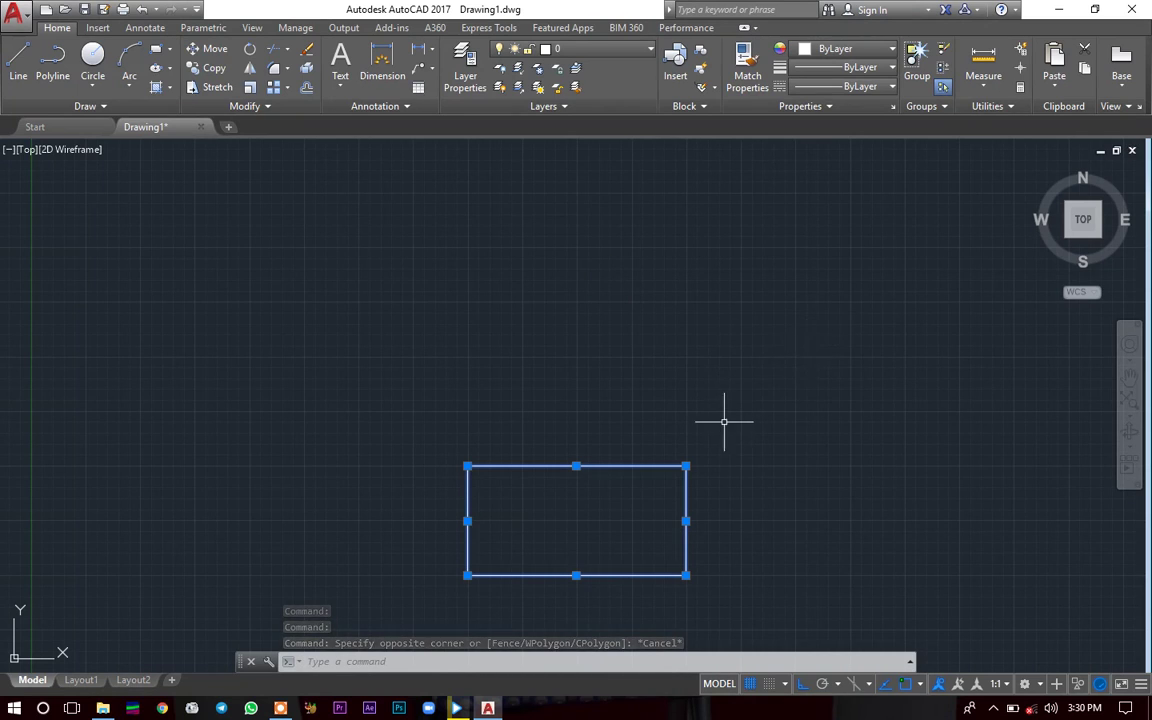
pyautogui.press('Escape')
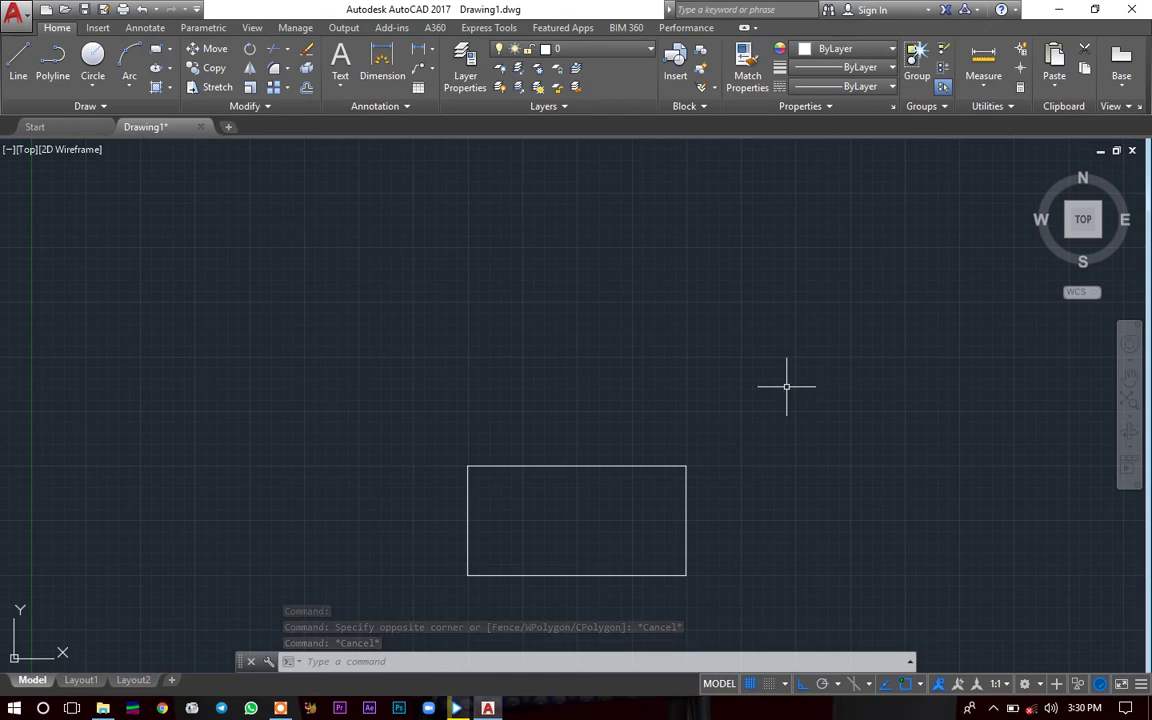
# - Select the whole rectangle with a crossing lasso started from its right side, and clear the selection
pyautogui.moveTo(836, 388)
pyautogui.mouseDown()
pyautogui.moveTo(690, 473)
pyautogui.moveTo(708, 474)
pyautogui.moveTo(727, 510)
pyautogui.moveTo(699, 459)
pyautogui.moveTo(617, 438)
pyautogui.moveTo(521, 444)
pyautogui.moveTo(457, 488)
pyautogui.moveTo(467, 578)
pyautogui.moveTo(516, 618)
pyautogui.moveTo(594, 647)
pyautogui.moveTo(647, 620)
pyautogui.moveTo(689, 619)
pyautogui.mouseUp()
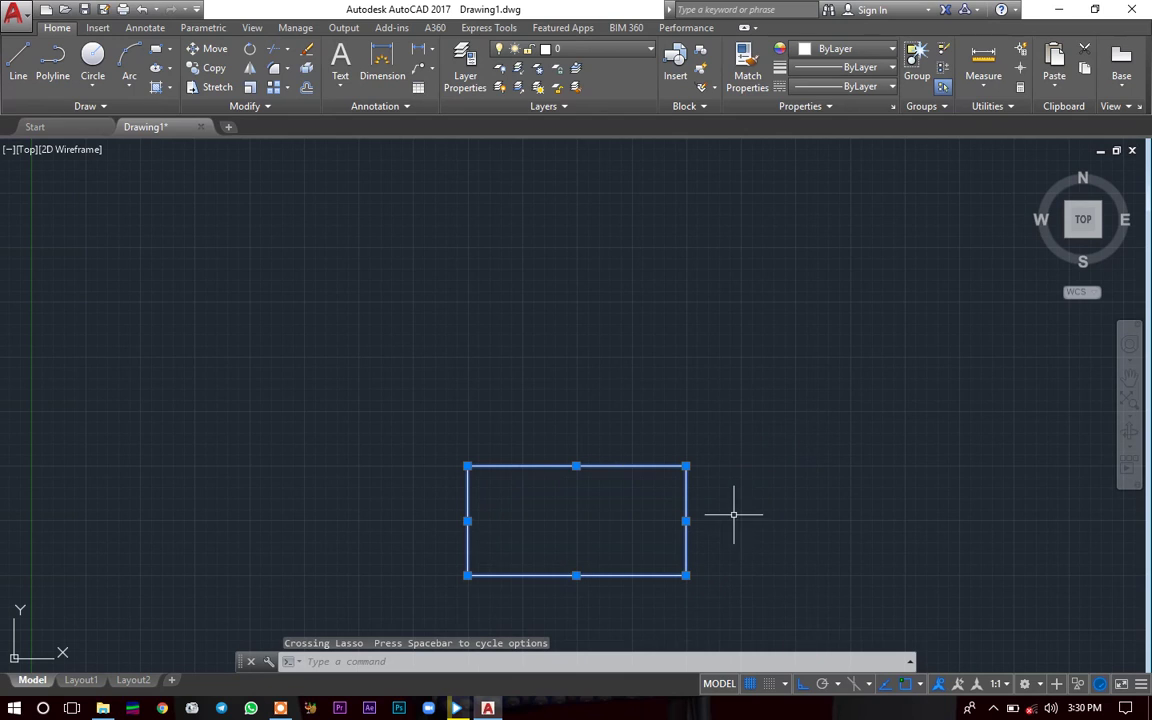
pyautogui.press('Escape')
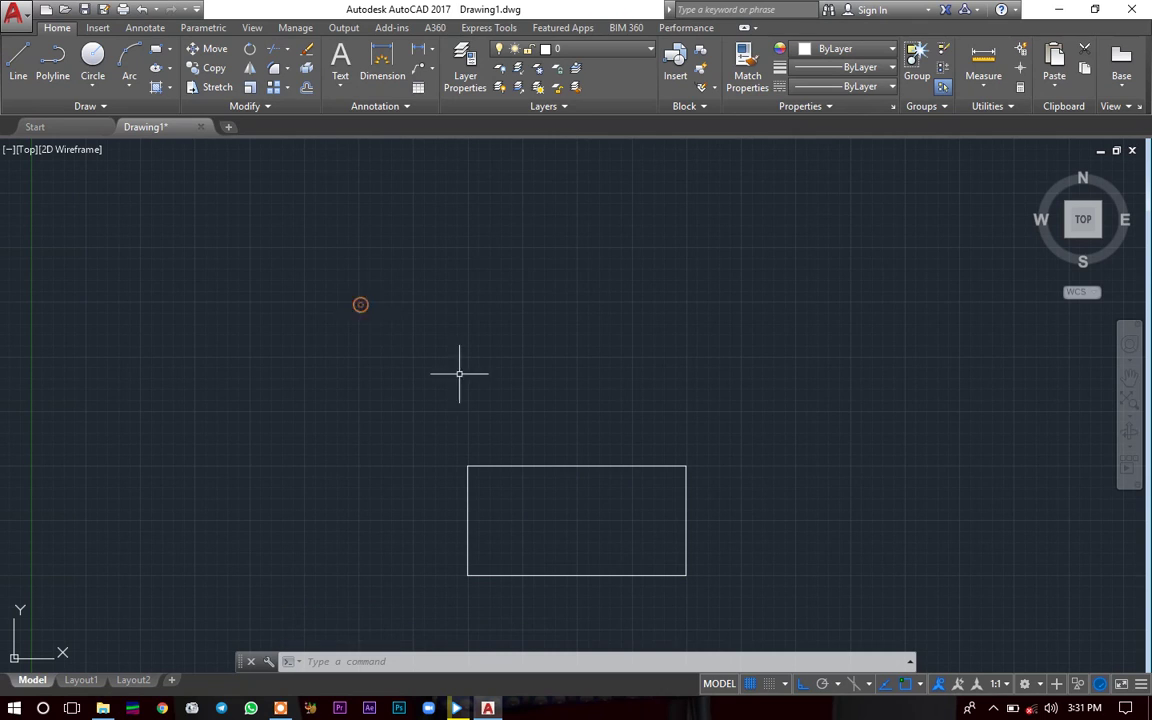
pyautogui.rightClick(357, 287)
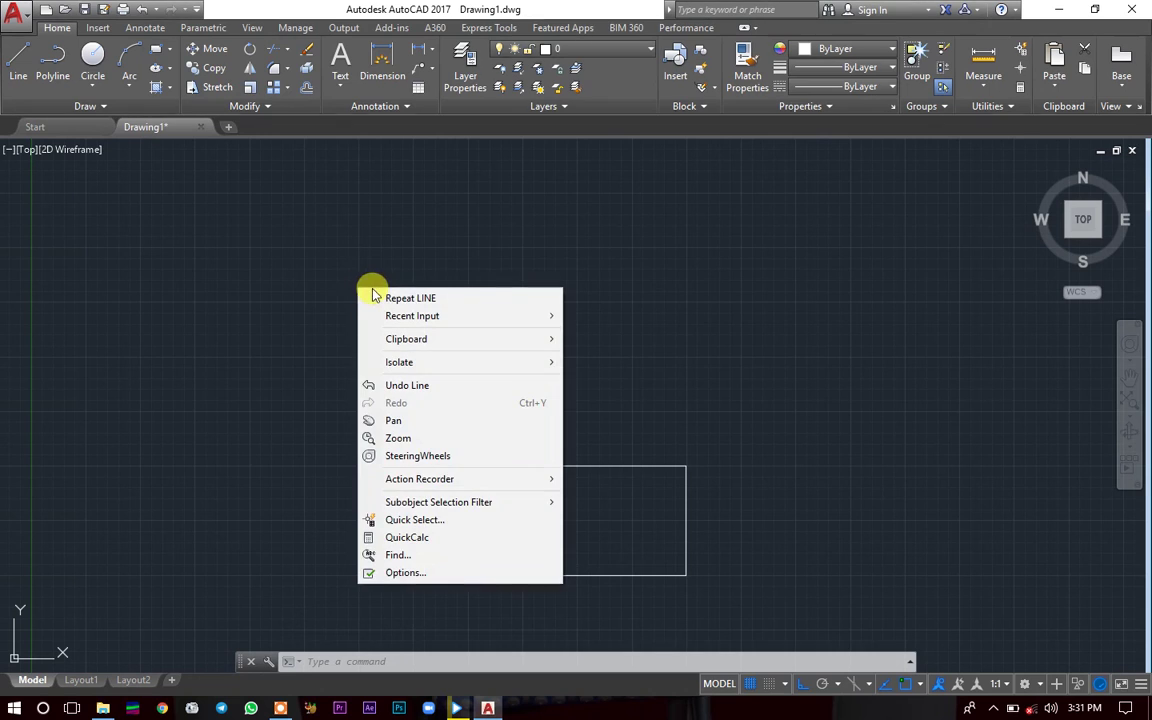
pyautogui.click(343, 262)
pyautogui.rightClick(342, 257)
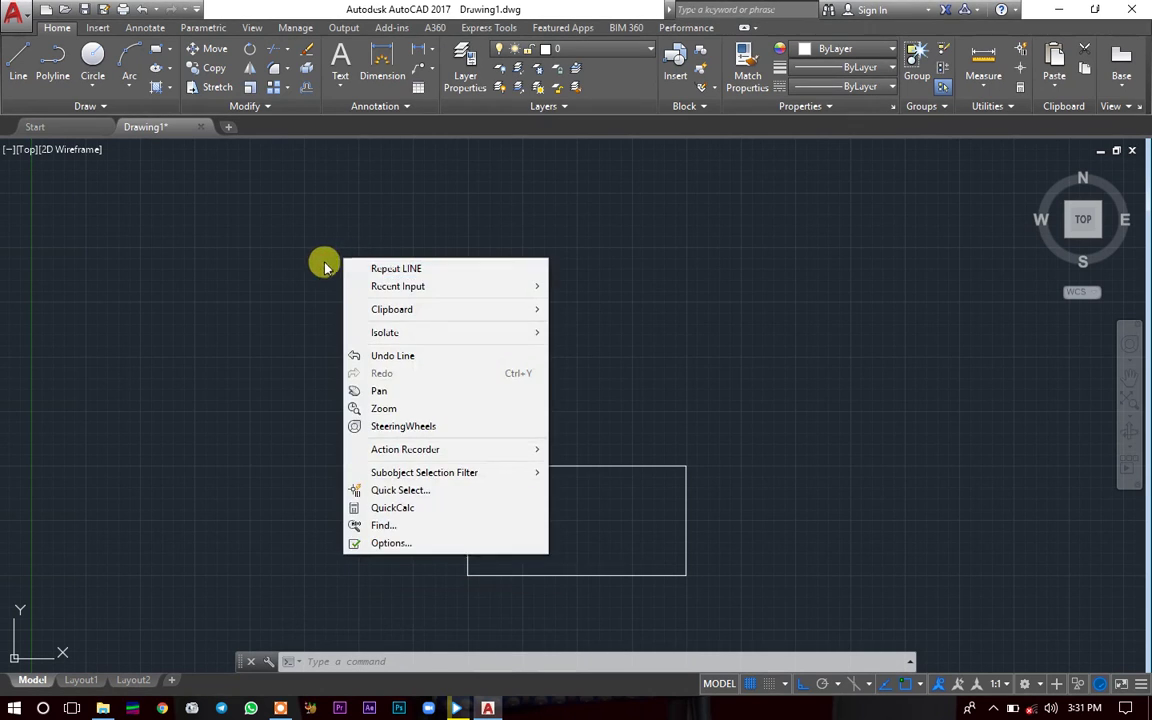
pyautogui.click(322, 258)
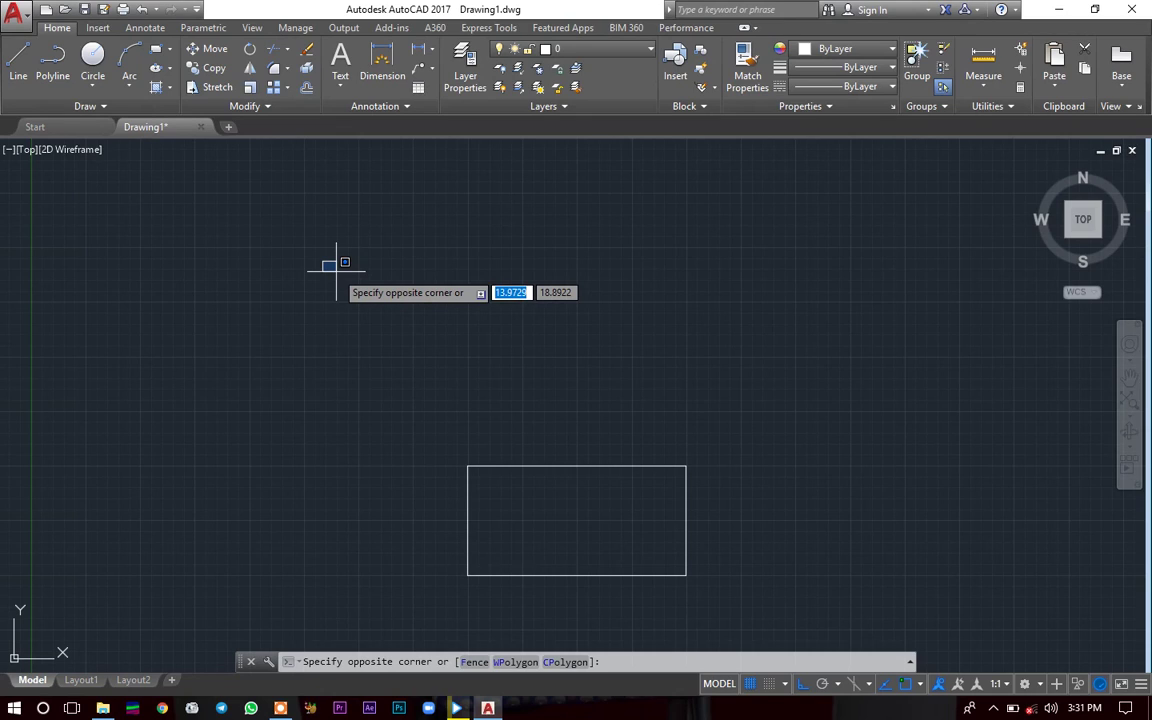
pyautogui.press('Escape')
# - Select all four sides of the rectangle with a selection window from upper left to lower right, and clear the selection
pyautogui.click(340, 278)
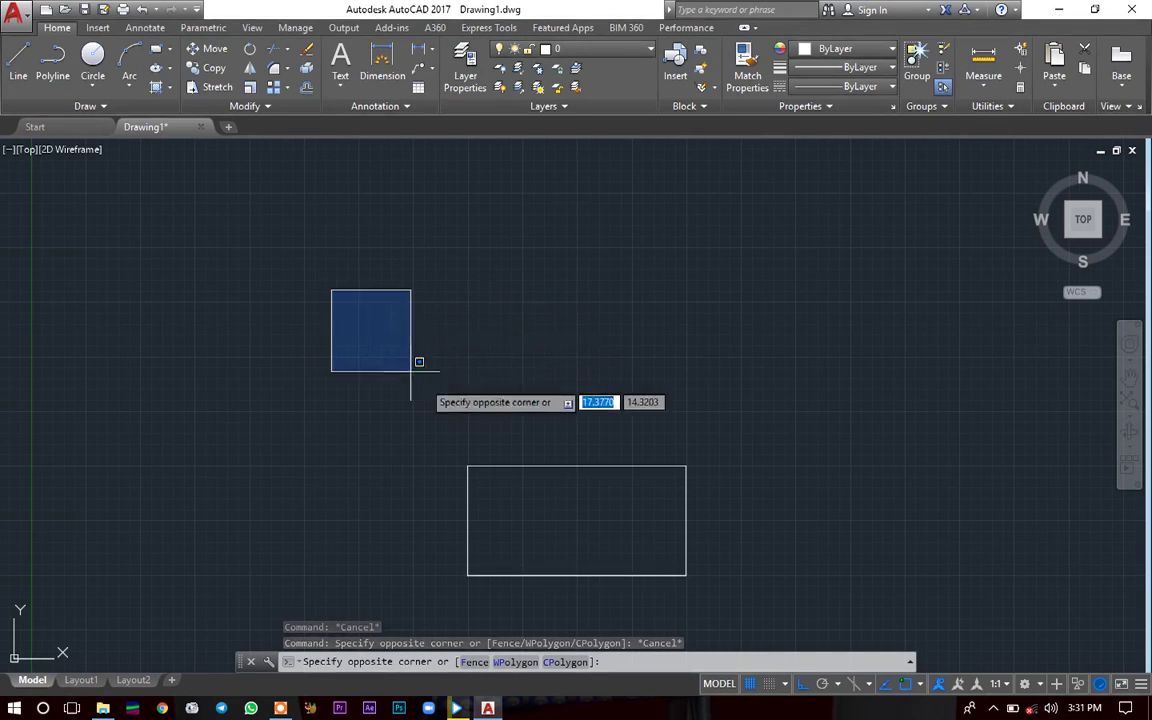
pyautogui.click(942, 610)
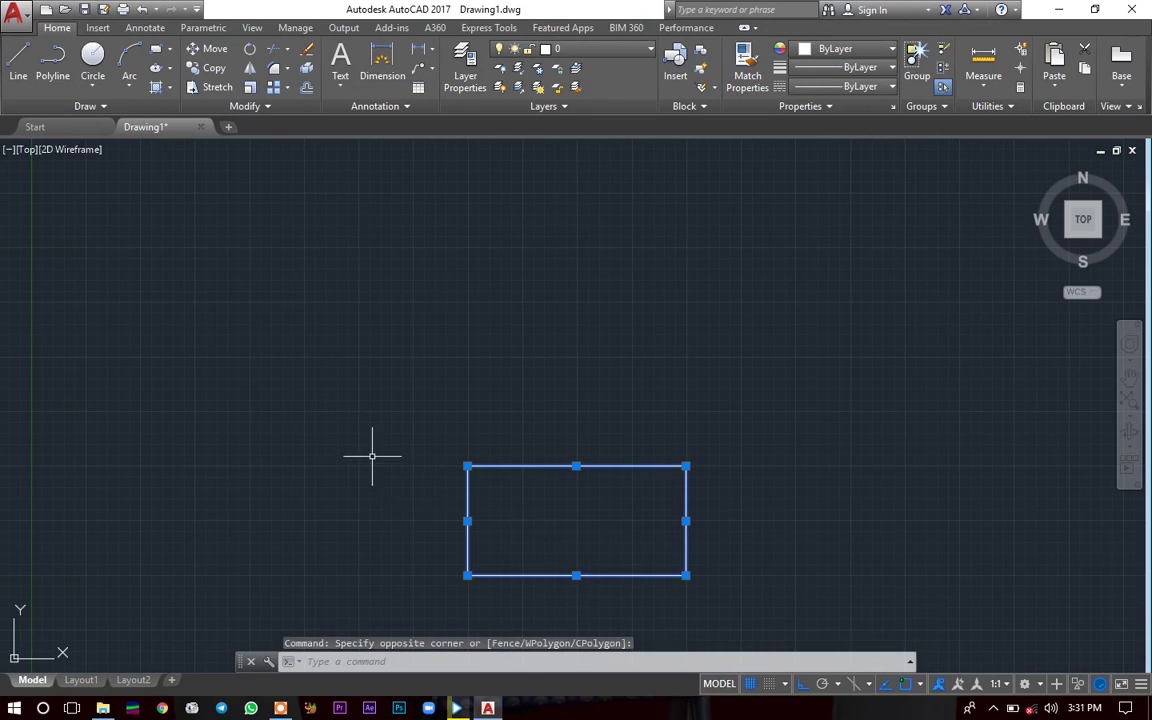
pyautogui.click(389, 353)
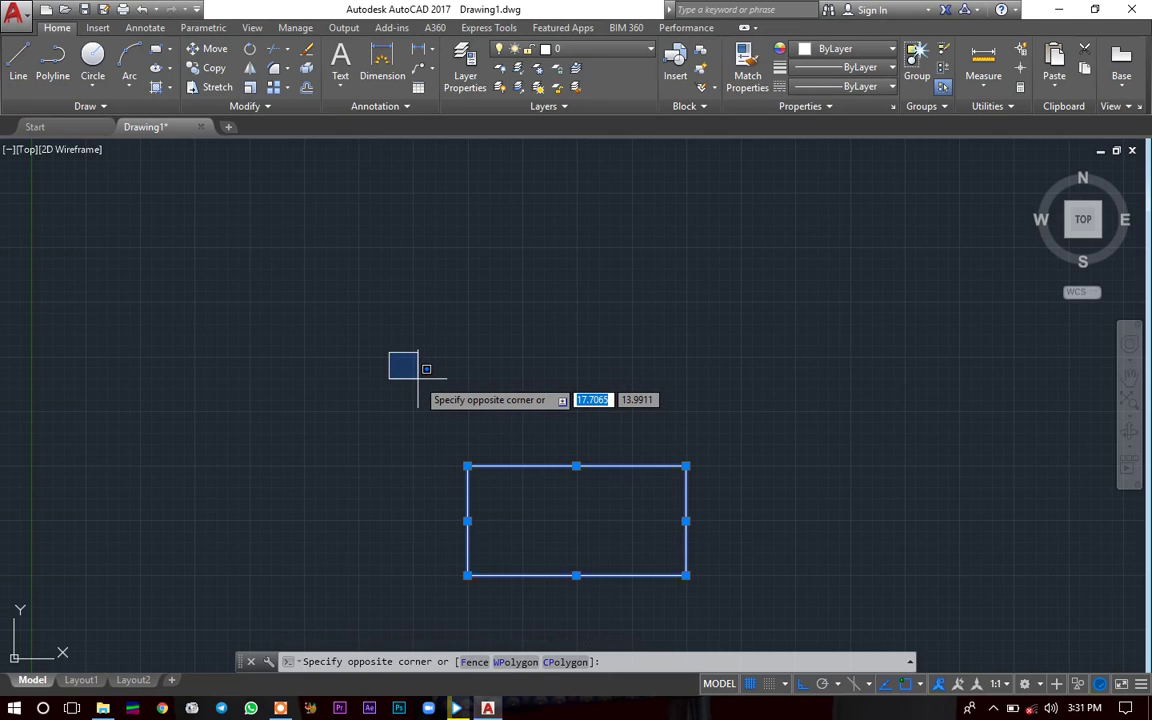
pyautogui.click(746, 590)
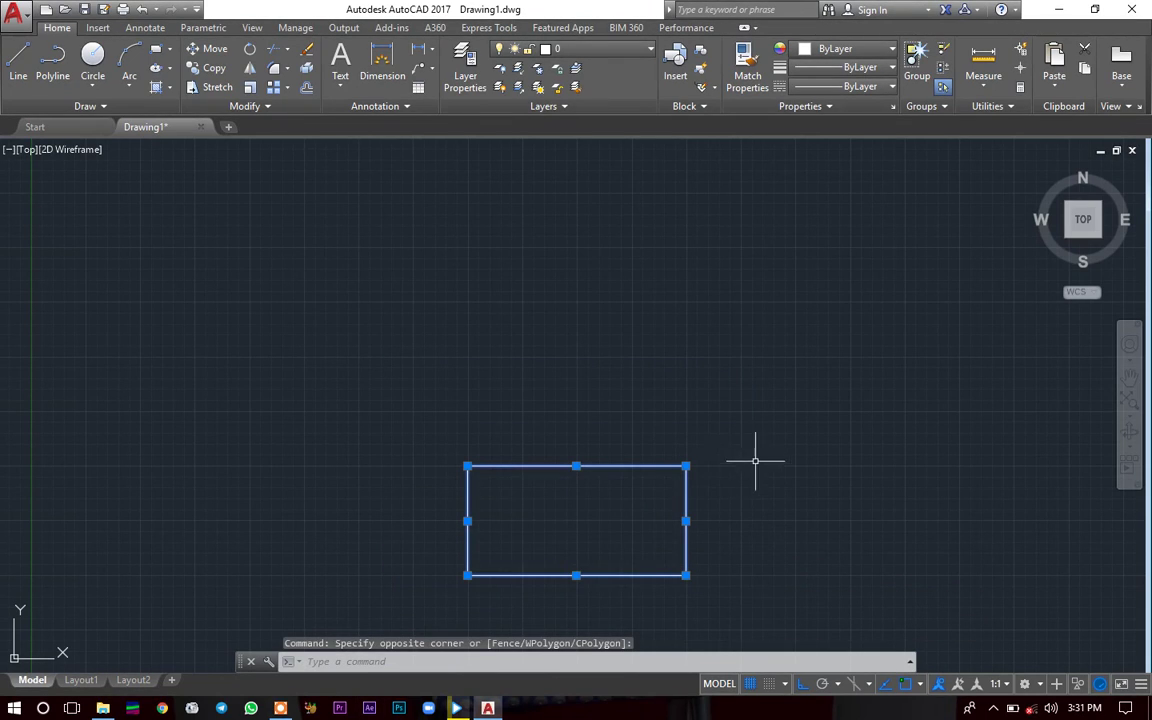
pyautogui.press('Escape')
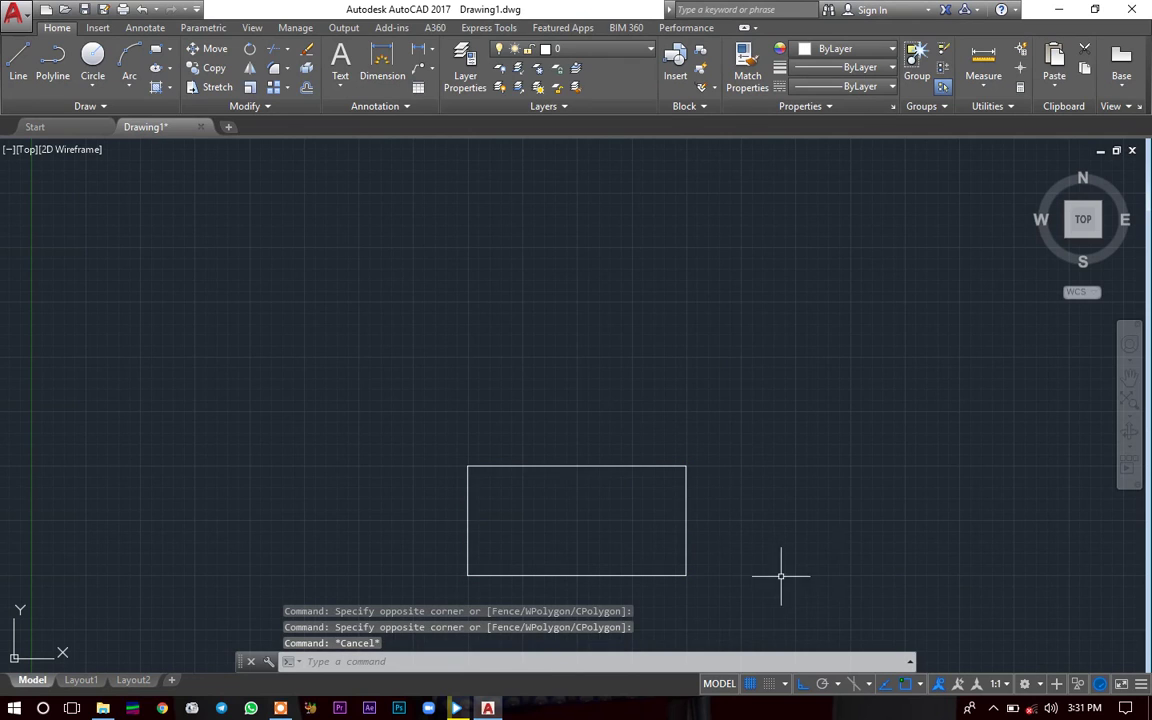
# - Turn Ortho mode off and polar tracking on
pyautogui.click(801, 687)
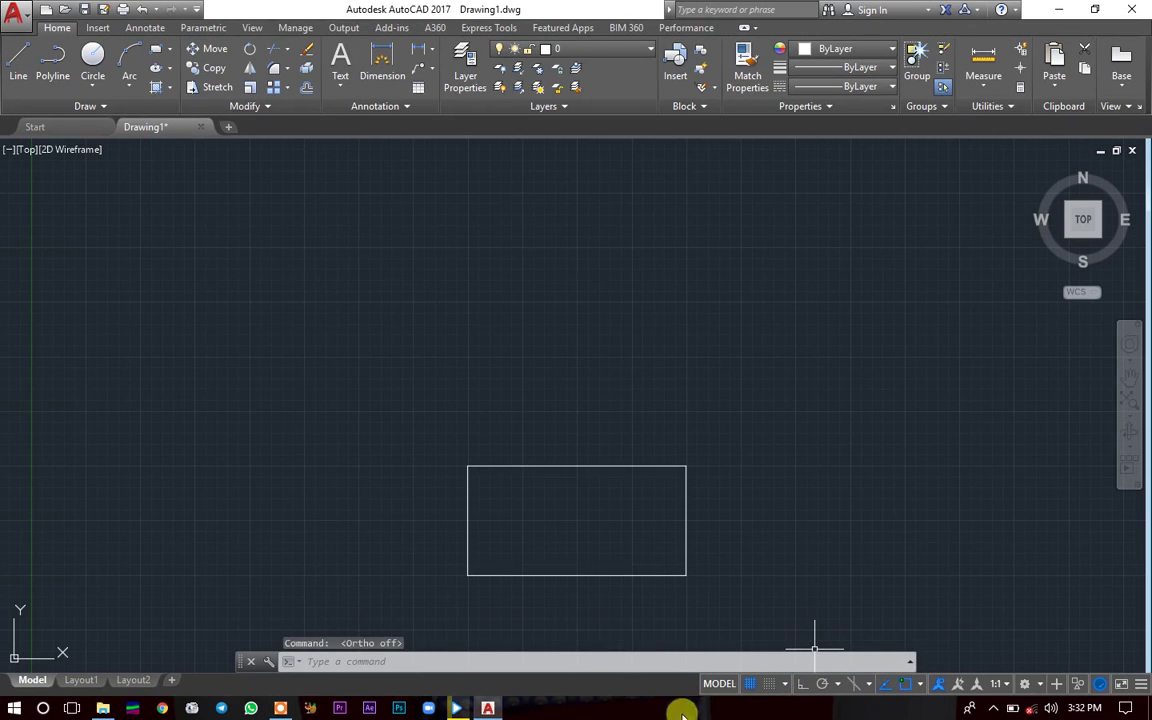
pyautogui.click(1140, 686)
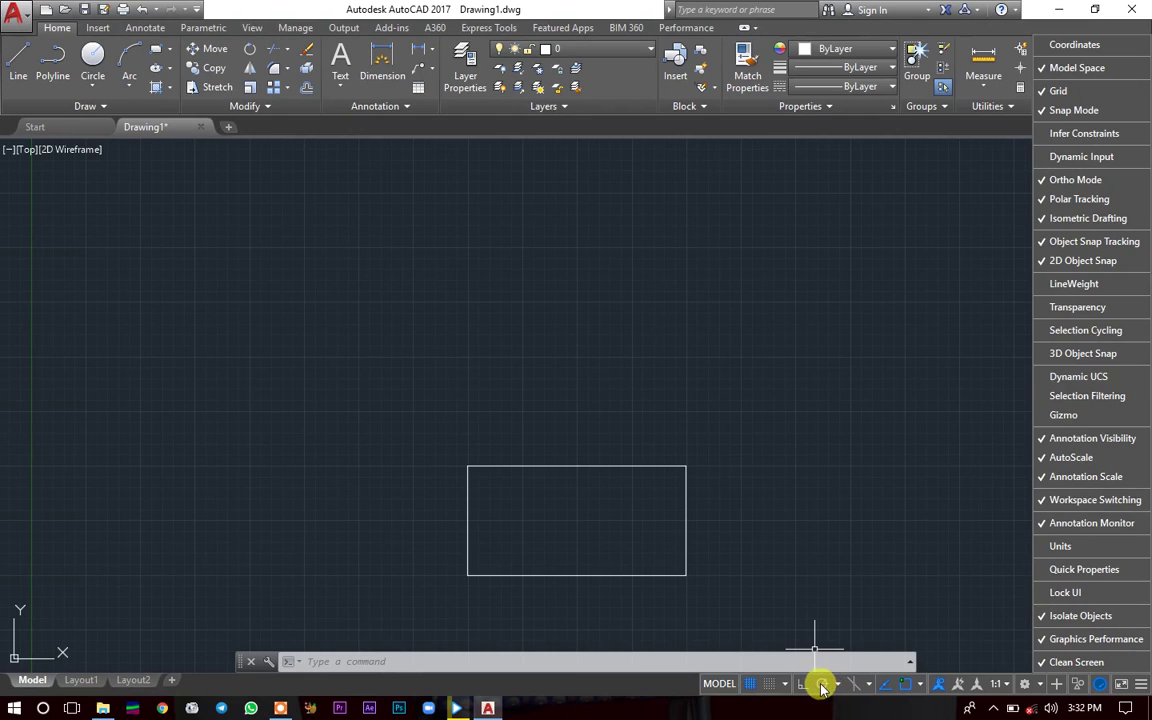
pyautogui.click(820, 688)
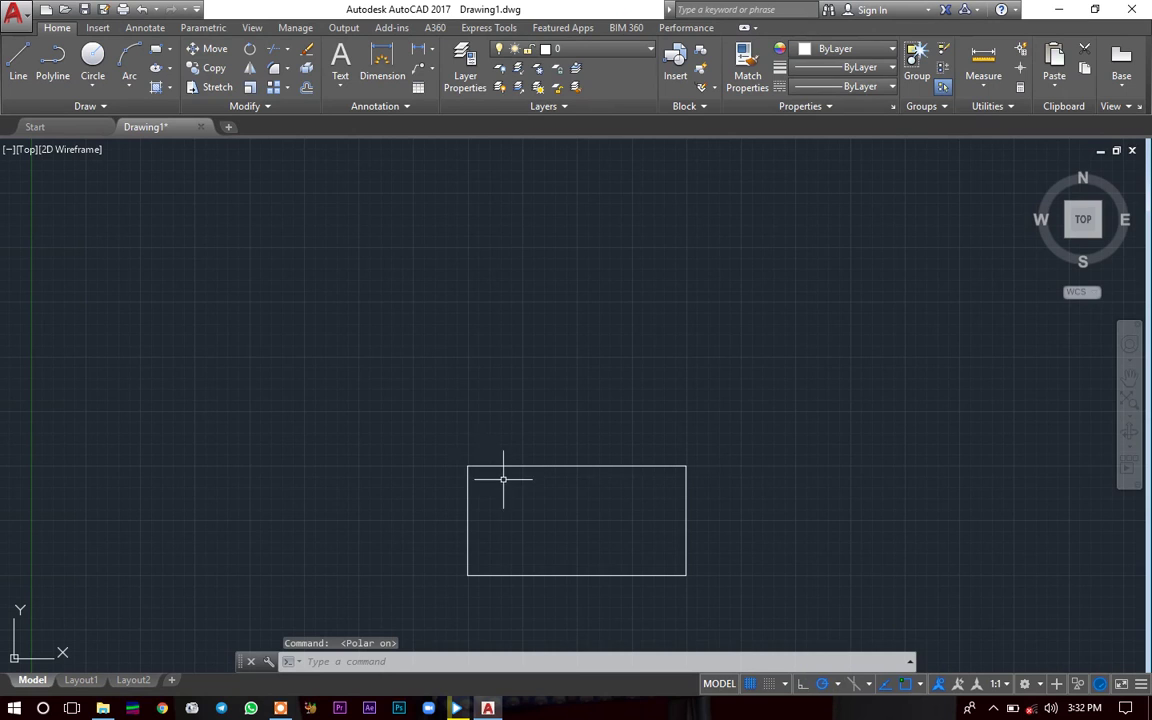
# - Try a line from a point above the rectangle with polar tracking on, and cancel it
pyautogui.click(443, 308)
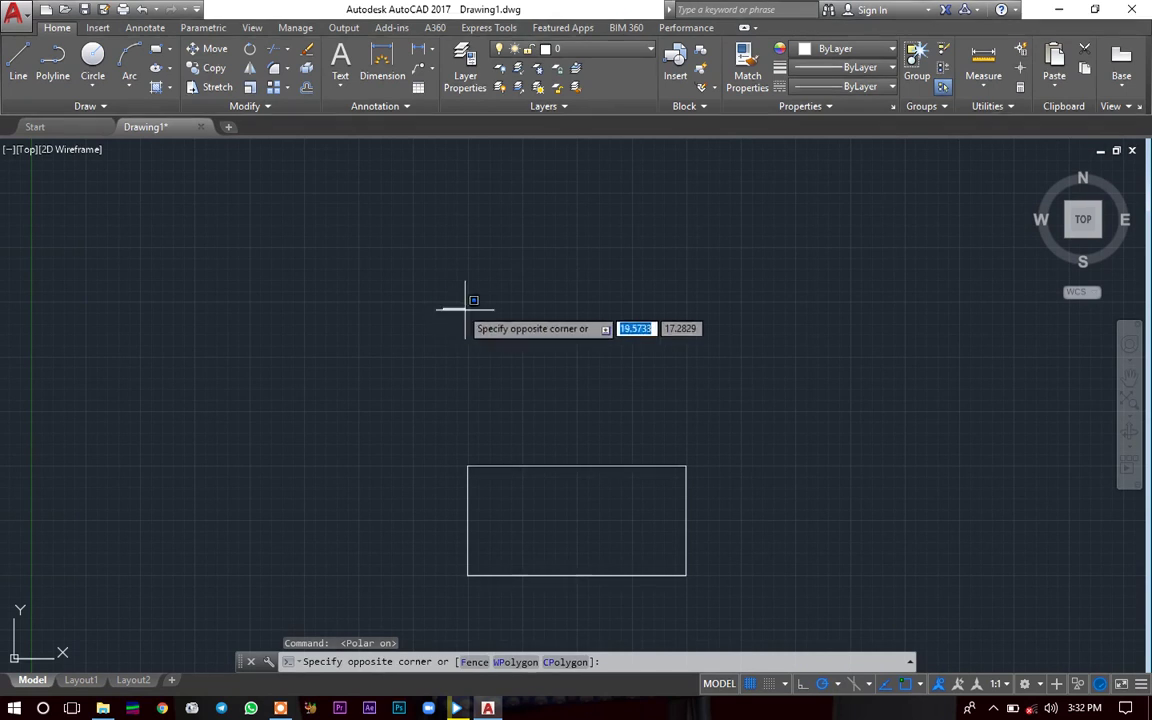
pyautogui.click(530, 358)
pyautogui.click(19, 62)
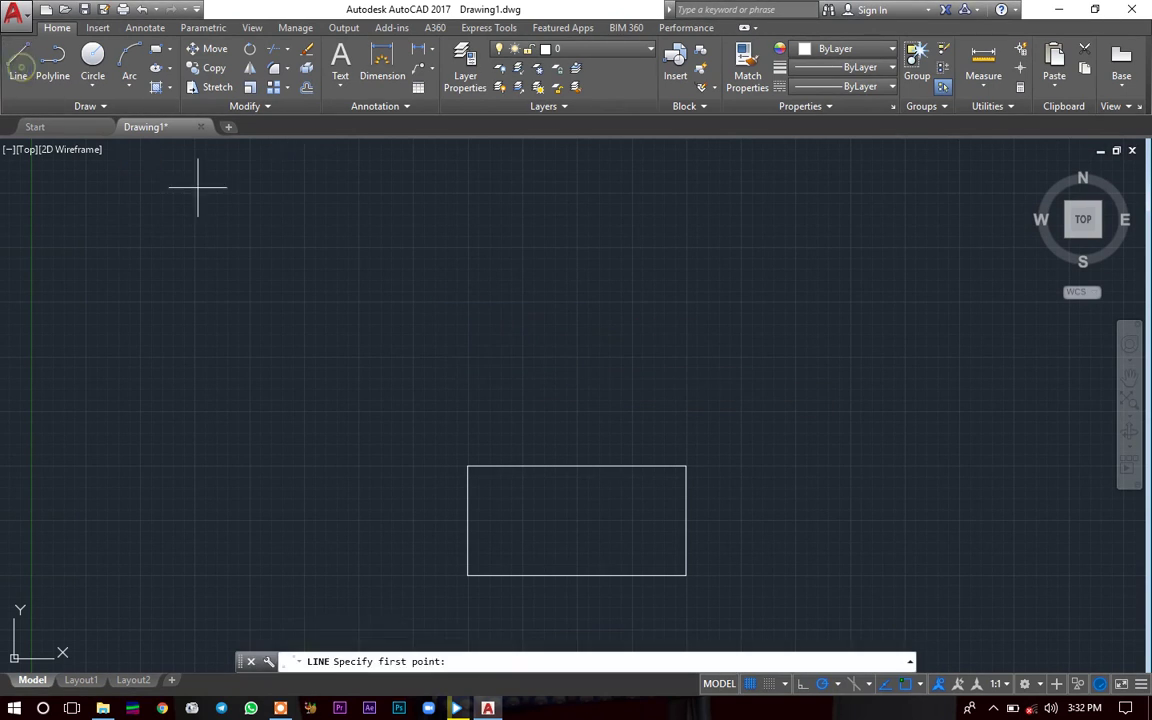
pyautogui.click(448, 334)
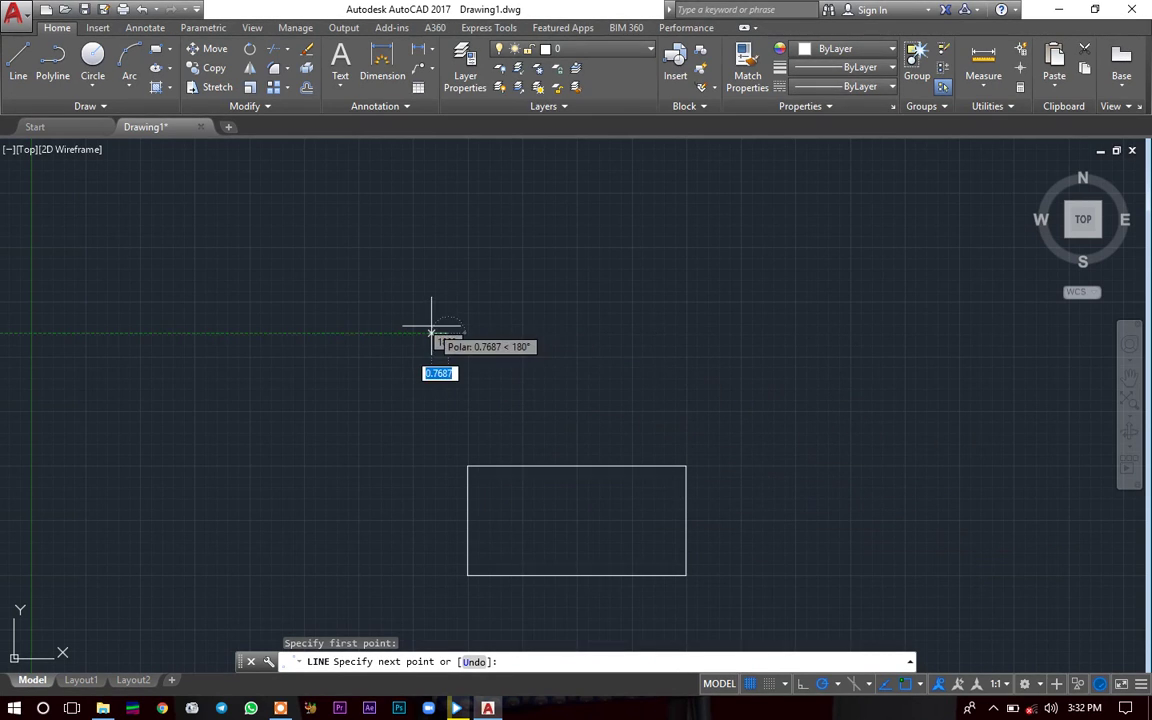
pyautogui.press('Escape')
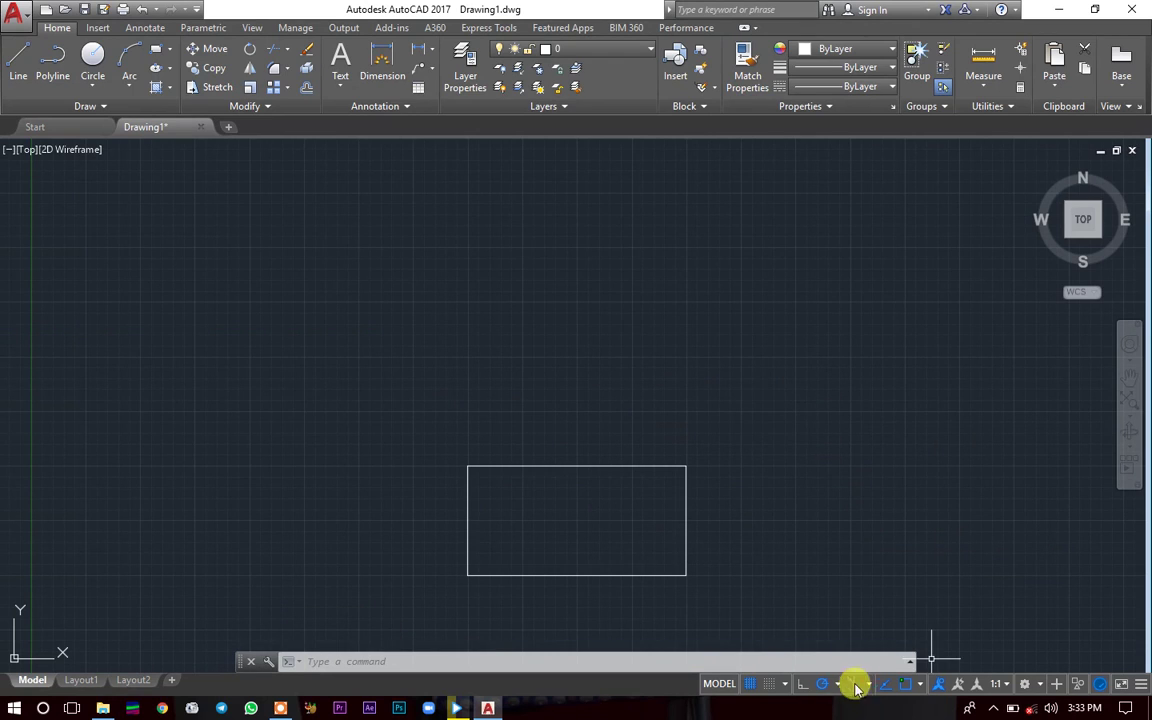
pyautogui.click(797, 685)
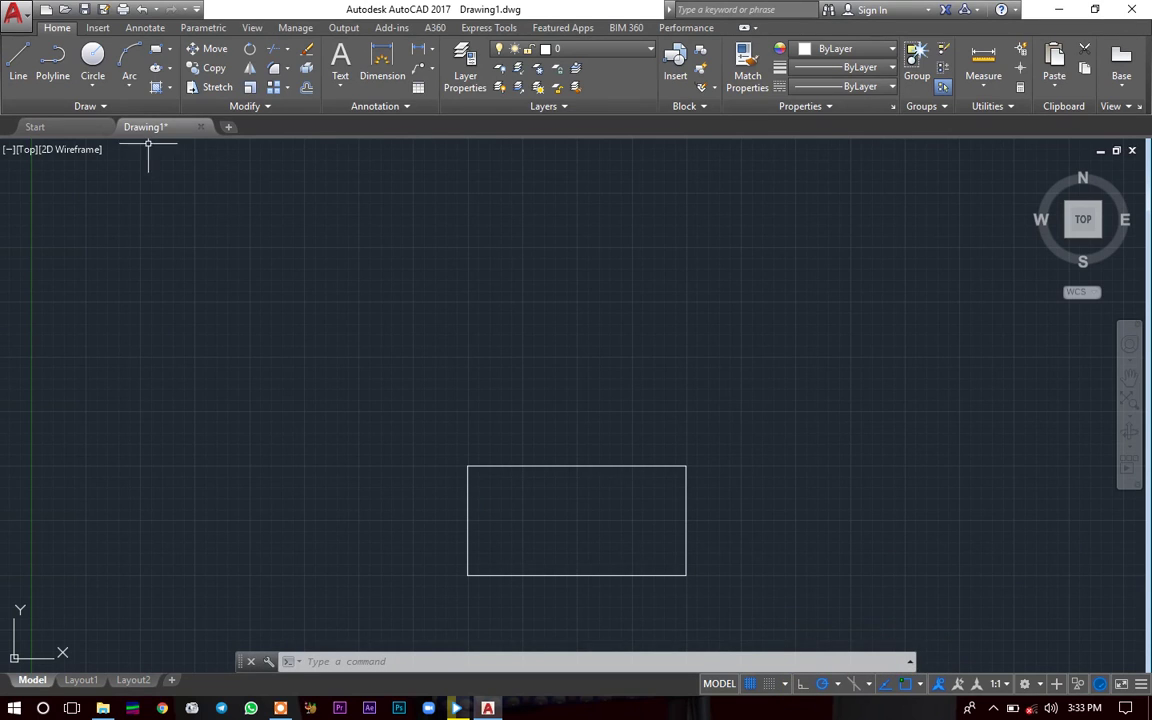
pyautogui.click(92, 55)
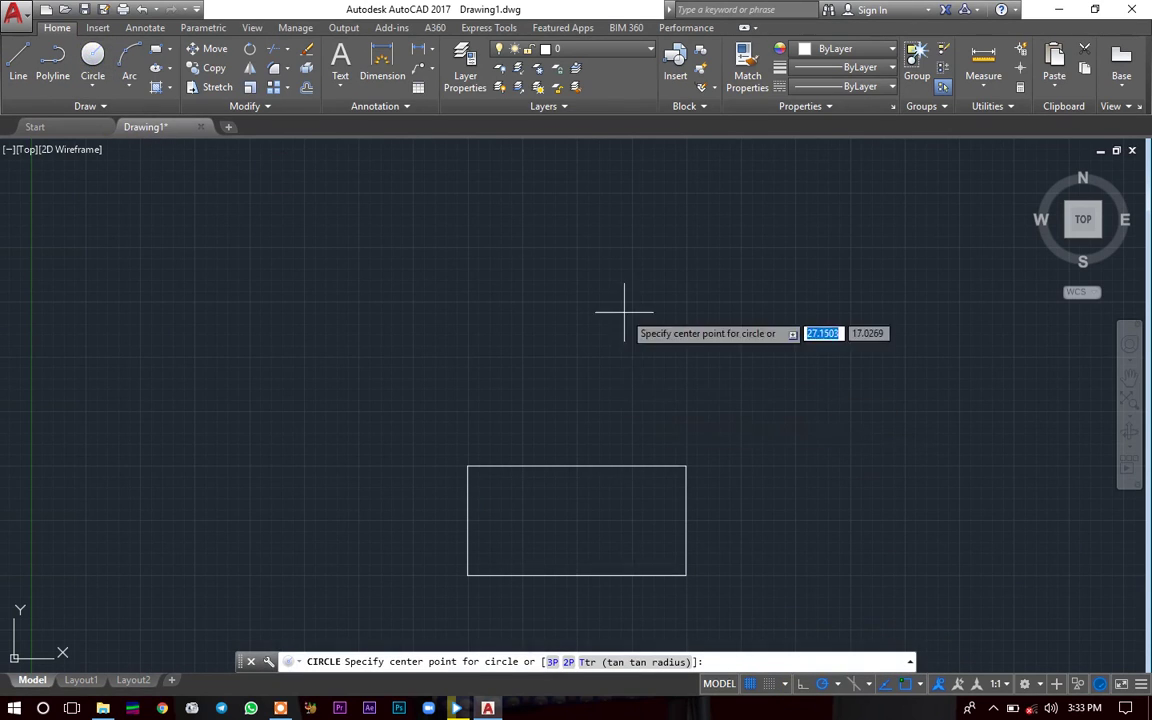
pyautogui.click(93, 62)
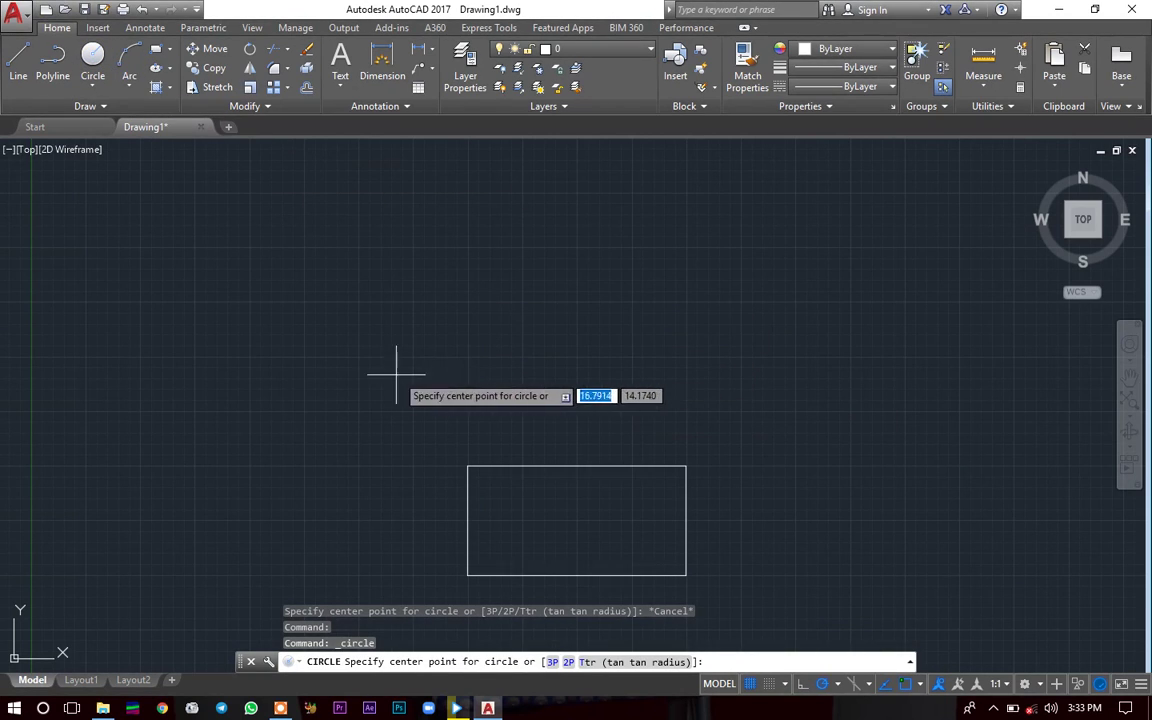
pyautogui.press('Escape')
# - Draw a circle of radius 12 centred above the rectangle
pyautogui.write('c')
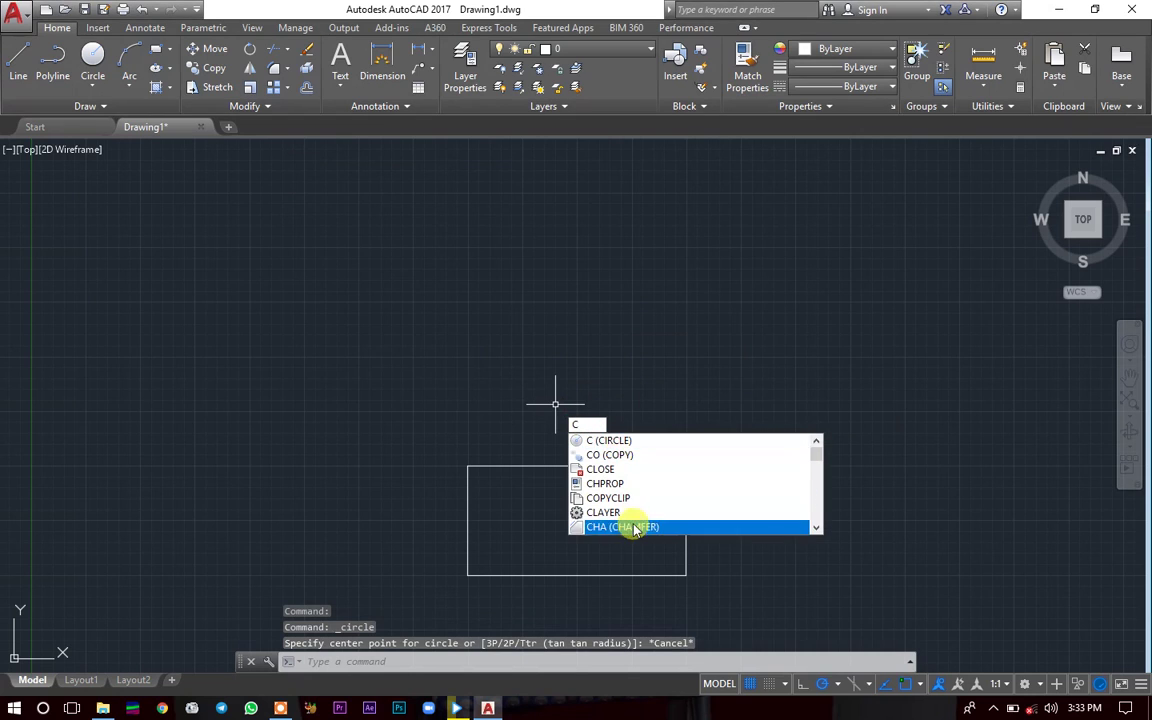
pyautogui.click(629, 446)
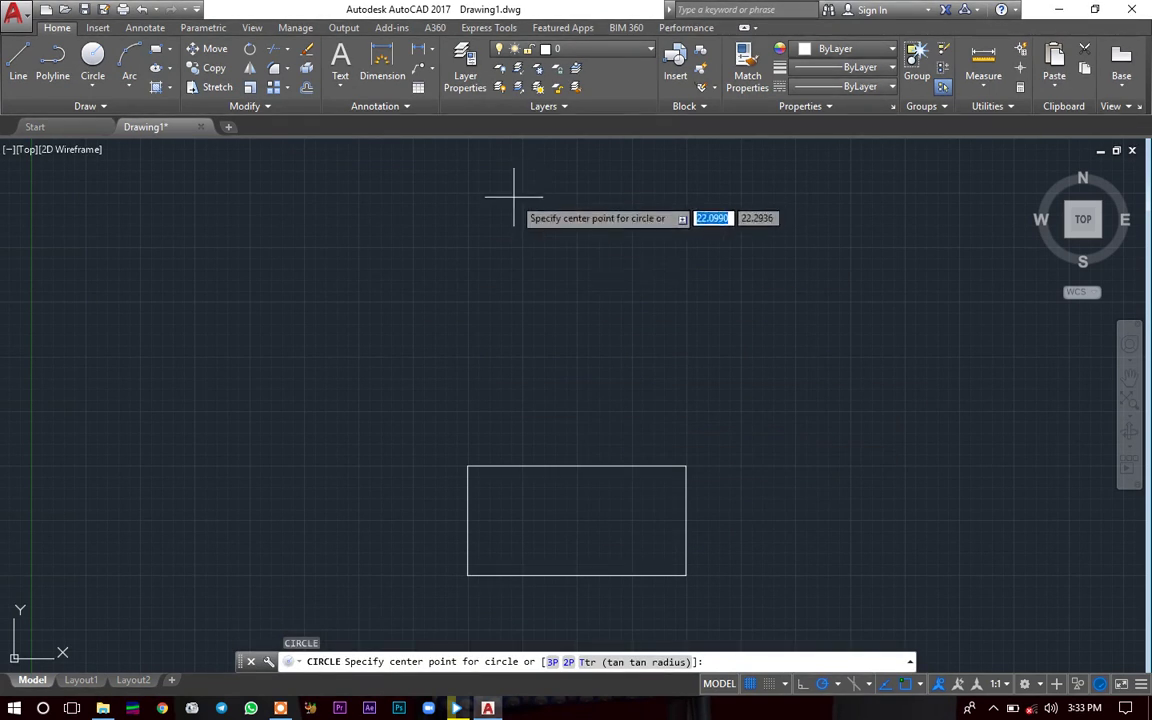
pyautogui.click(561, 304)
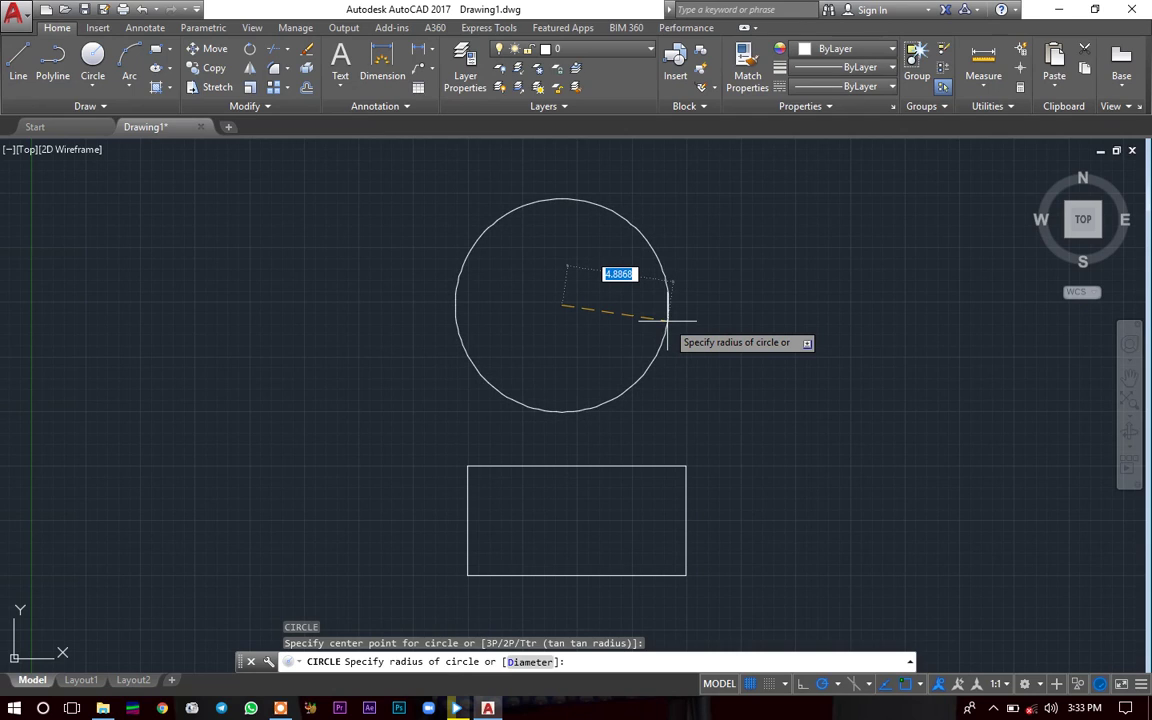
pyautogui.write('12')
pyautogui.press('Return')
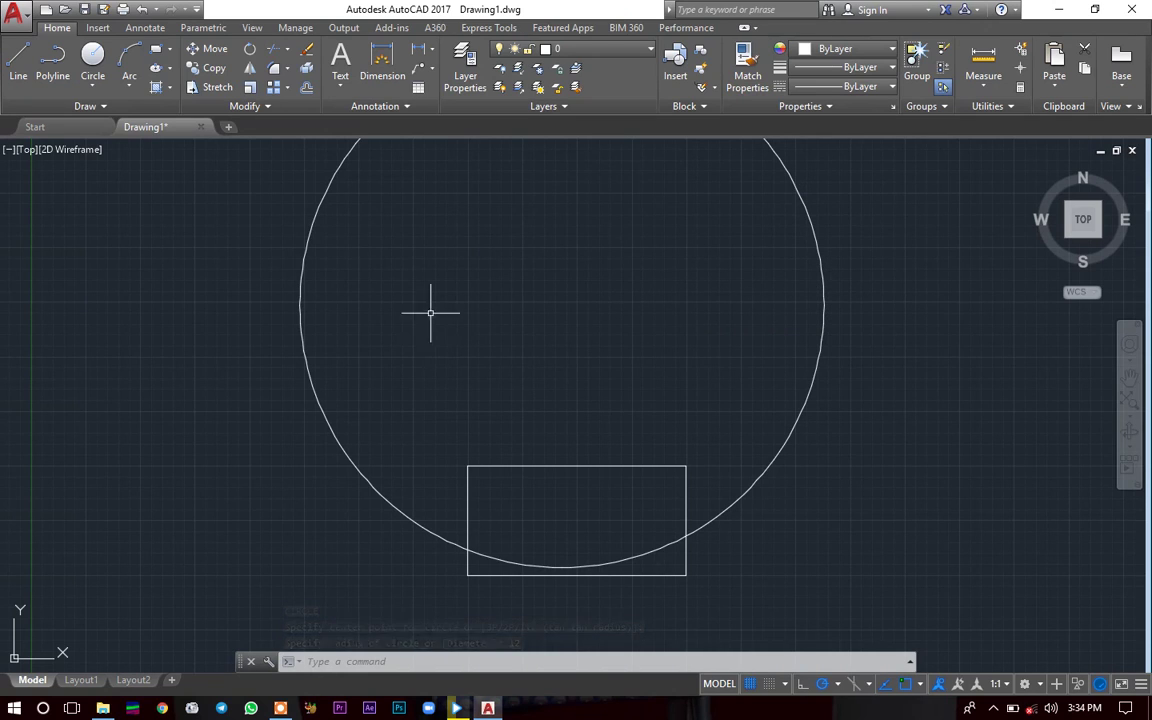
# - Move the circle straight down so that it surrounds the rectangle
pyautogui.scroll(-4, 553, 219)
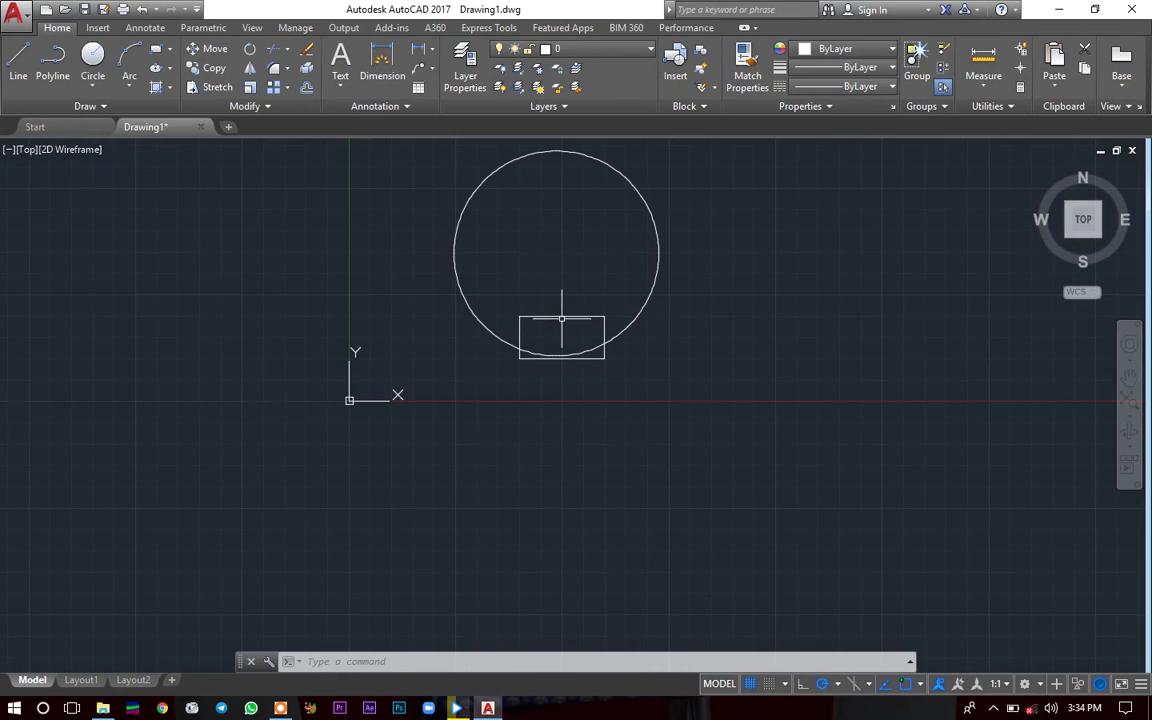
pyautogui.click(610, 167)
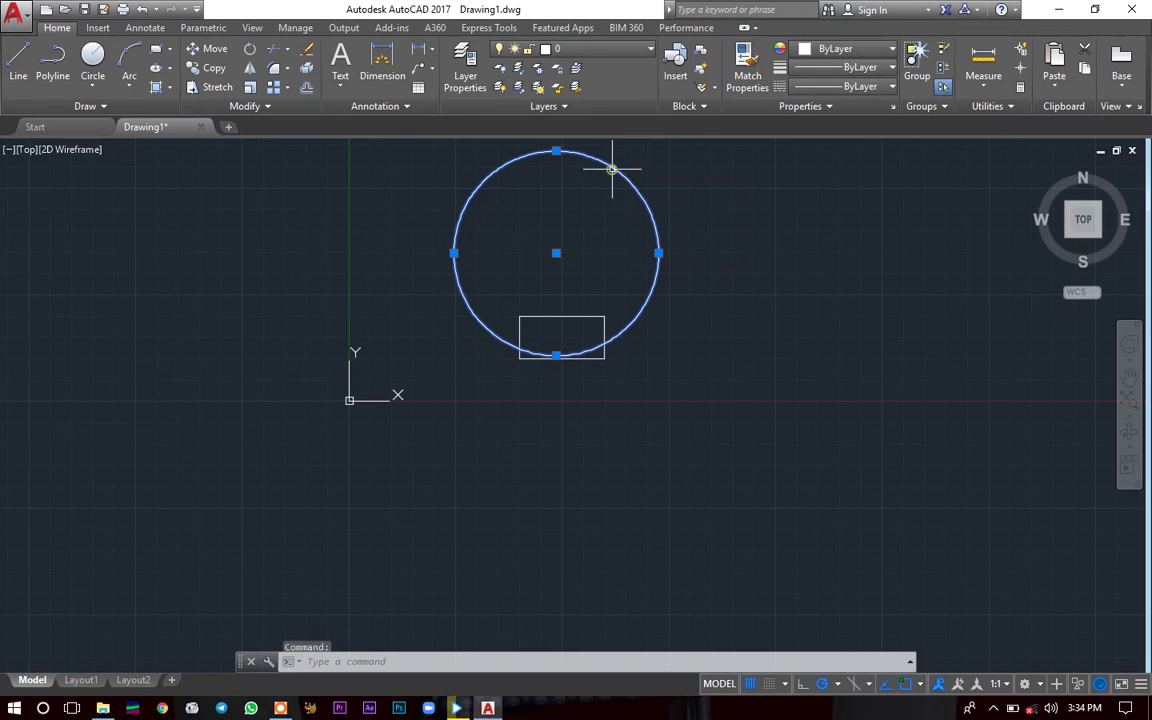
pyautogui.moveTo(612, 168); pyautogui.dragTo(617, 262)
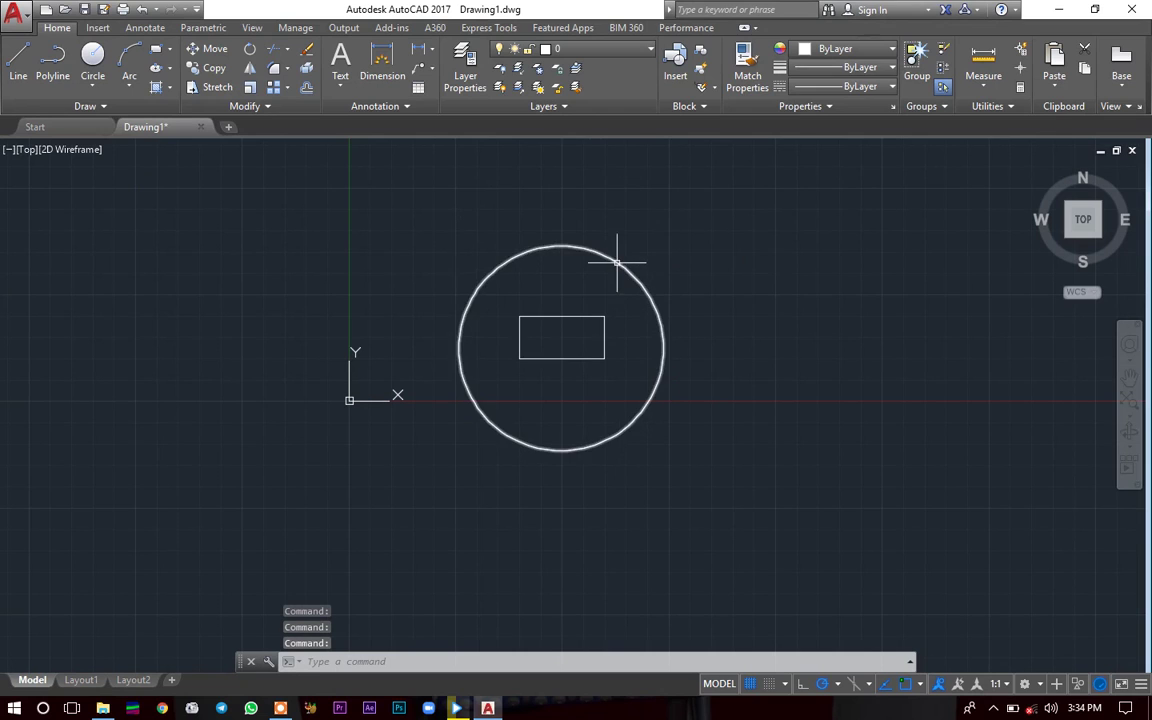
pyautogui.click(770, 228)
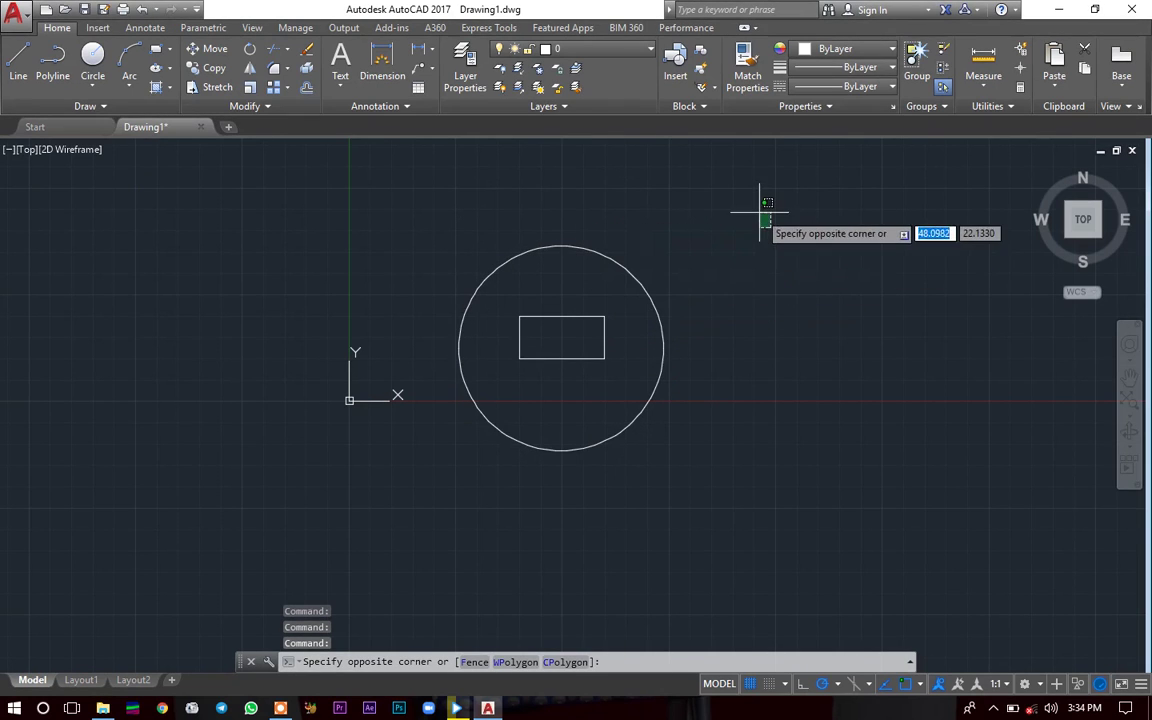
pyautogui.click(761, 211)
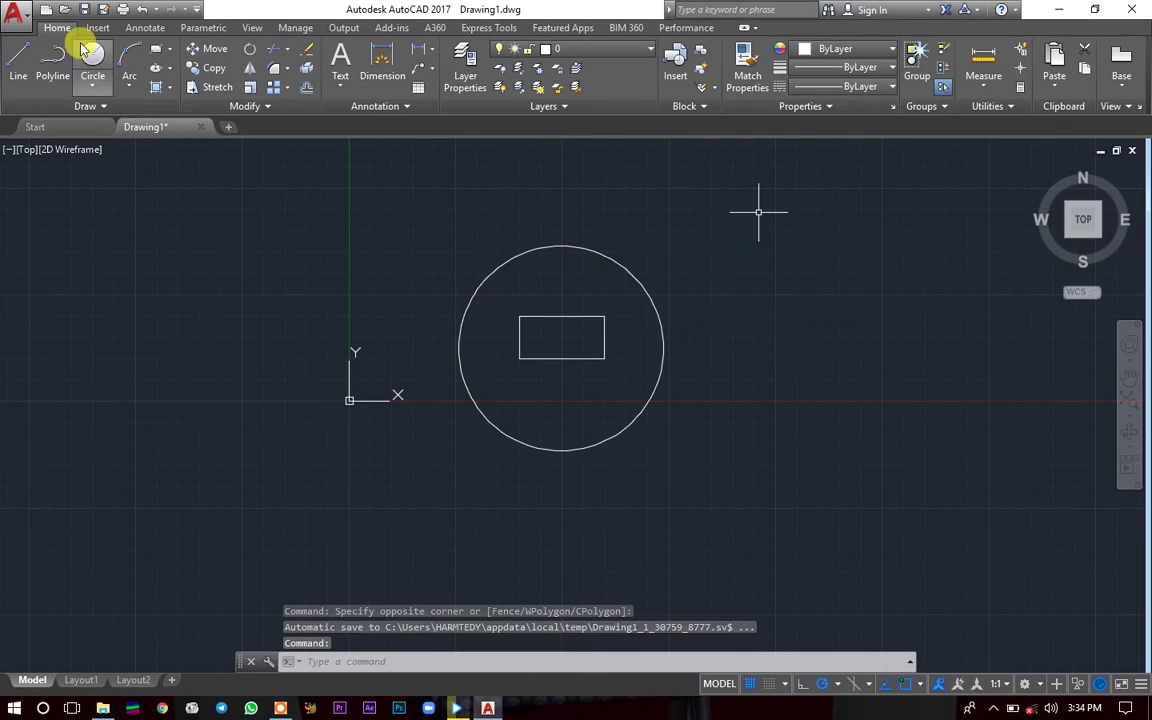
# - Select the circle and the rectangle together with a crossing window and move both up and to the right
pyautogui.click(740, 197)
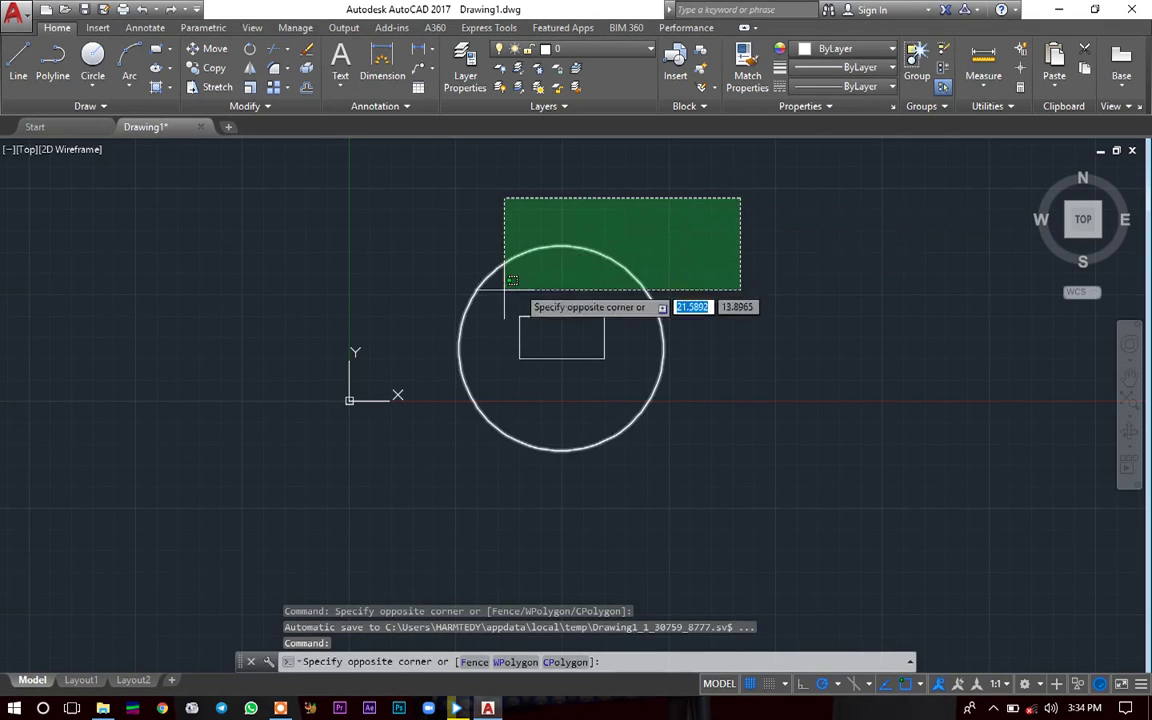
pyautogui.click(400, 485)
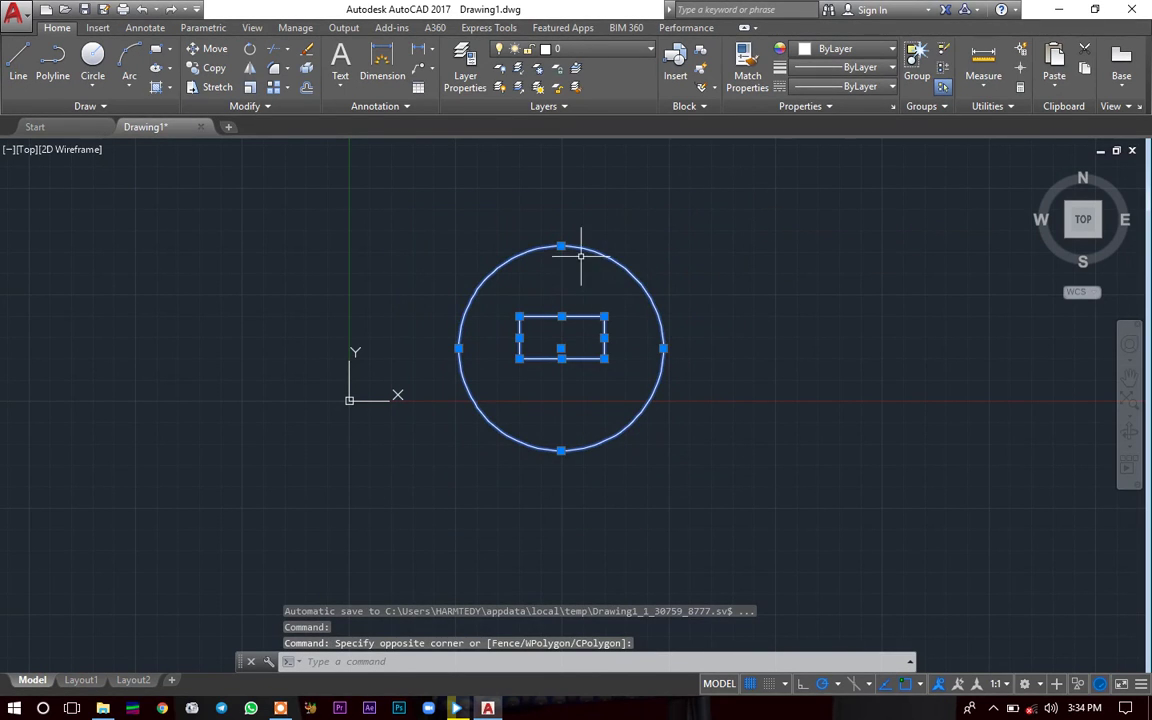
pyautogui.moveTo(593, 252); pyautogui.dragTo(679, 154)
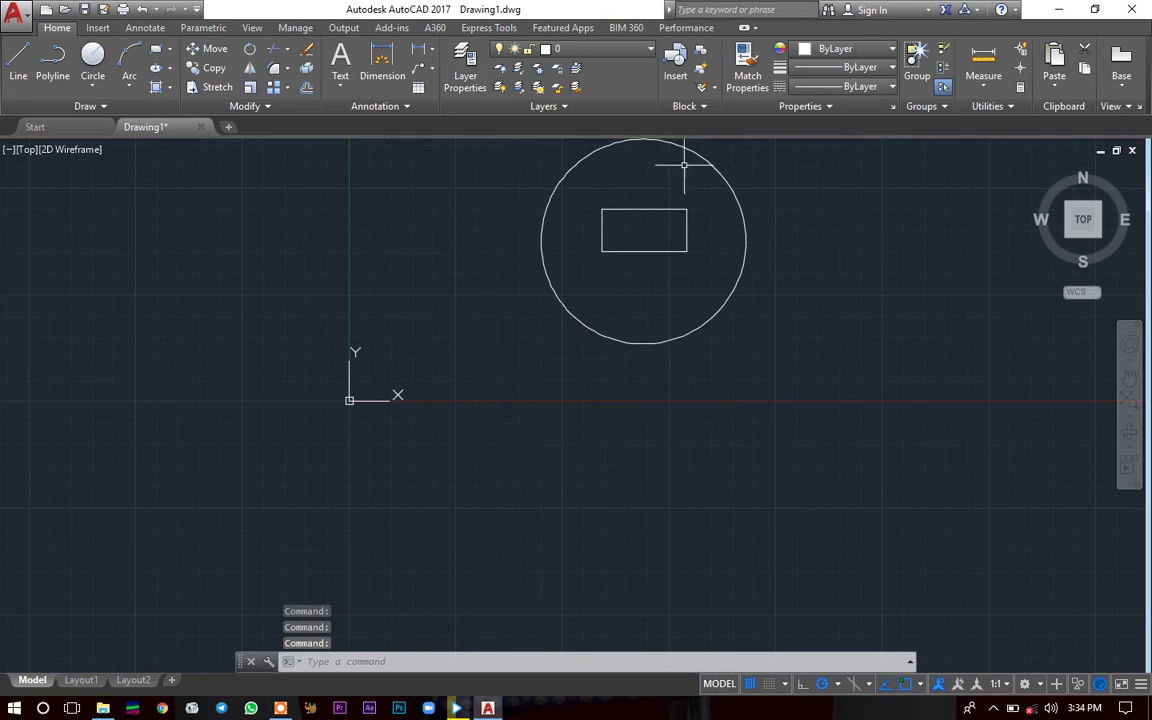
# - Zoom to the drawing's extents, then zoom out and pan to view the circle and rectangle with the origin
pyautogui.scroll(2, 728, 238)
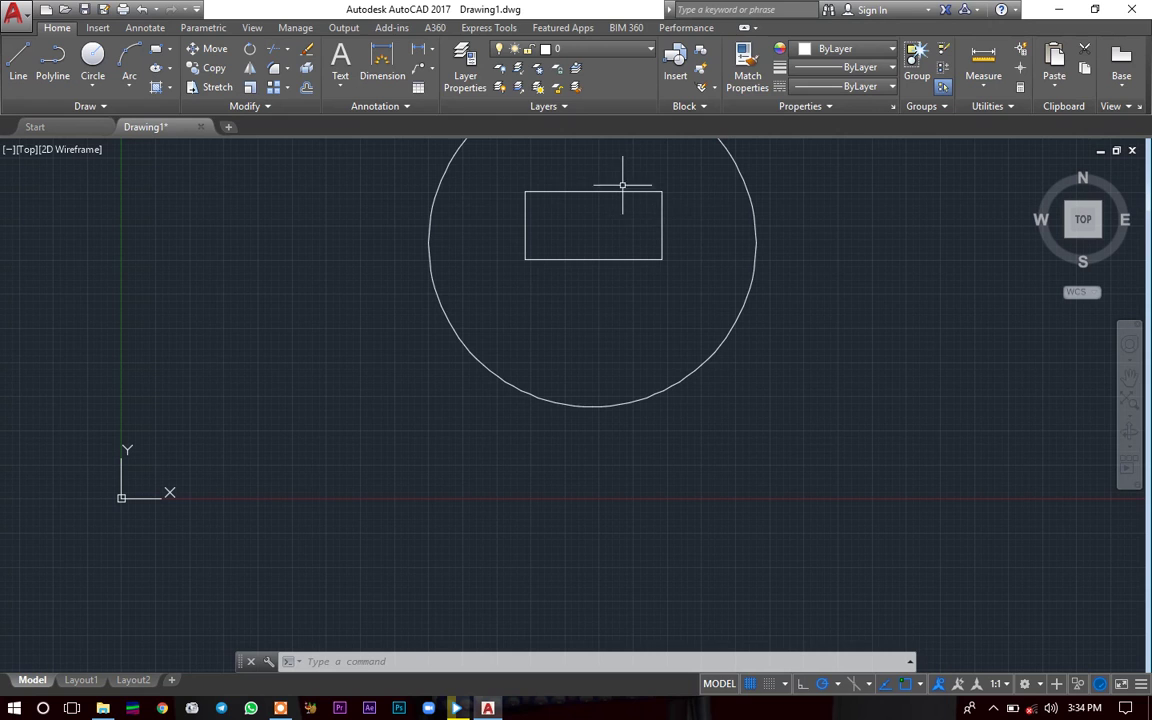
pyautogui.middleClick(707, 207)
pyautogui.middleClick(707, 207)
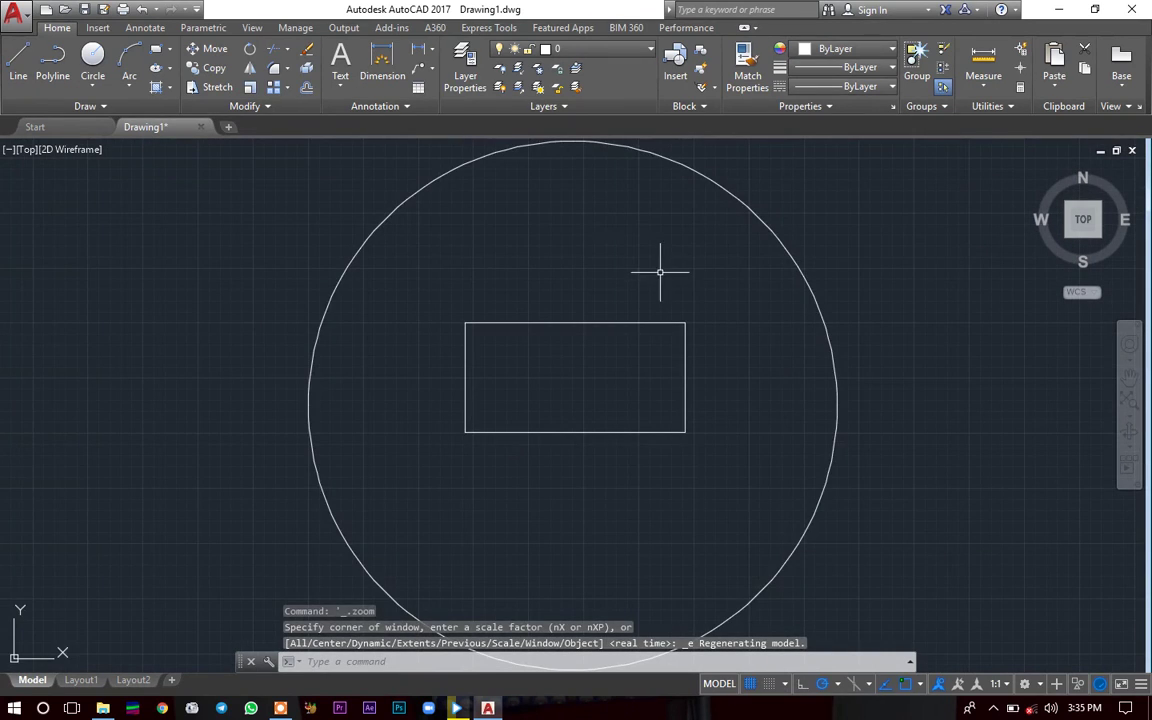
pyautogui.scroll(-2, 654, 272)
pyautogui.moveTo(665, 259)
pyautogui.mouseDown(button='middle')
pyautogui.moveTo(444, 280)
pyautogui.moveTo(527, 270)
pyautogui.moveTo(589, 224)
pyautogui.mouseUp(button='middle')
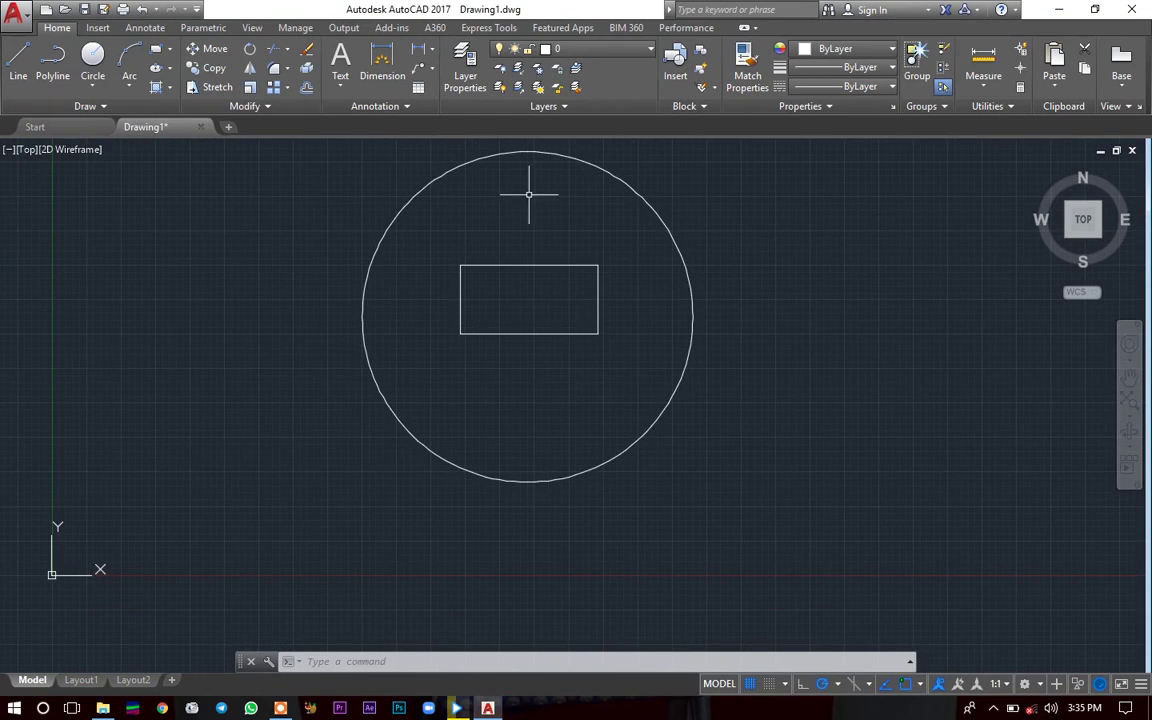
# - Select the rectangle's upper, right-hand and lower sides one by one, and clear the selection
pyautogui.moveTo(517, 211)
pyautogui.mouseDown(button='middle')
pyautogui.moveTo(478, 290)
pyautogui.moveTo(506, 226)
pyautogui.moveTo(519, 235)
pyautogui.moveTo(306, 350)
pyautogui.moveTo(442, 283)
pyautogui.moveTo(465, 314)
pyautogui.mouseUp(button='middle')
pyautogui.scroll(2, 531, 255)
pyautogui.scroll(-2, 470, 298)
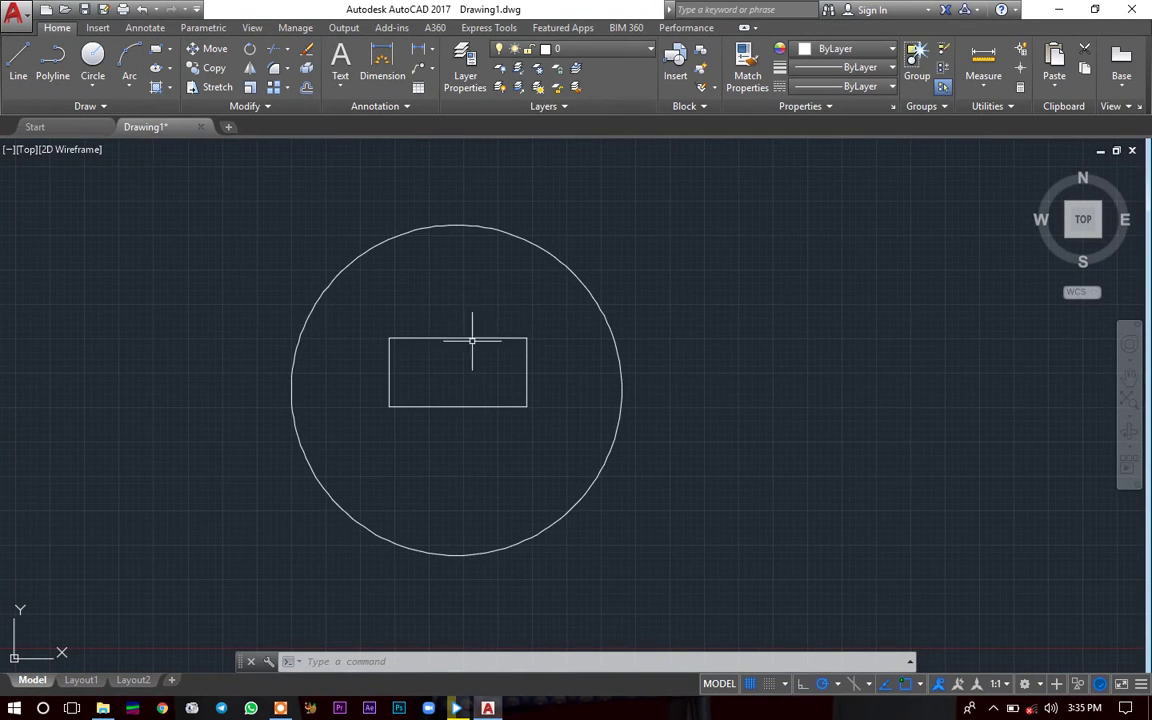
pyautogui.click(454, 330)
pyautogui.click(452, 336)
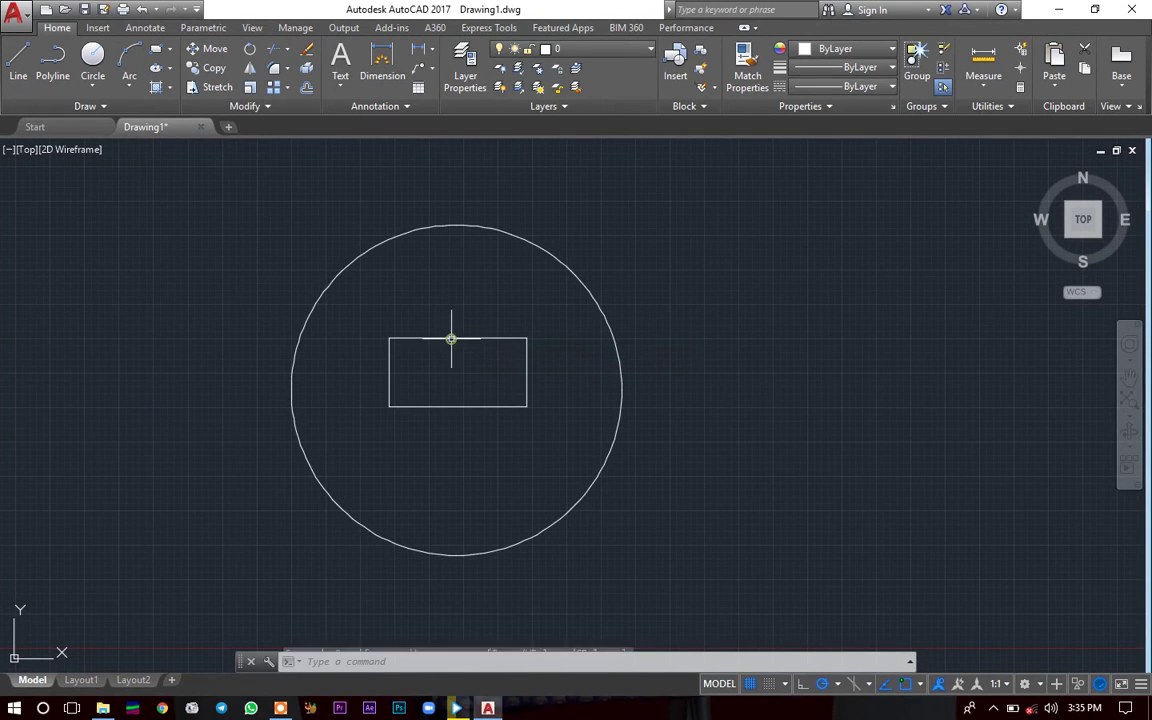
pyautogui.click(464, 338)
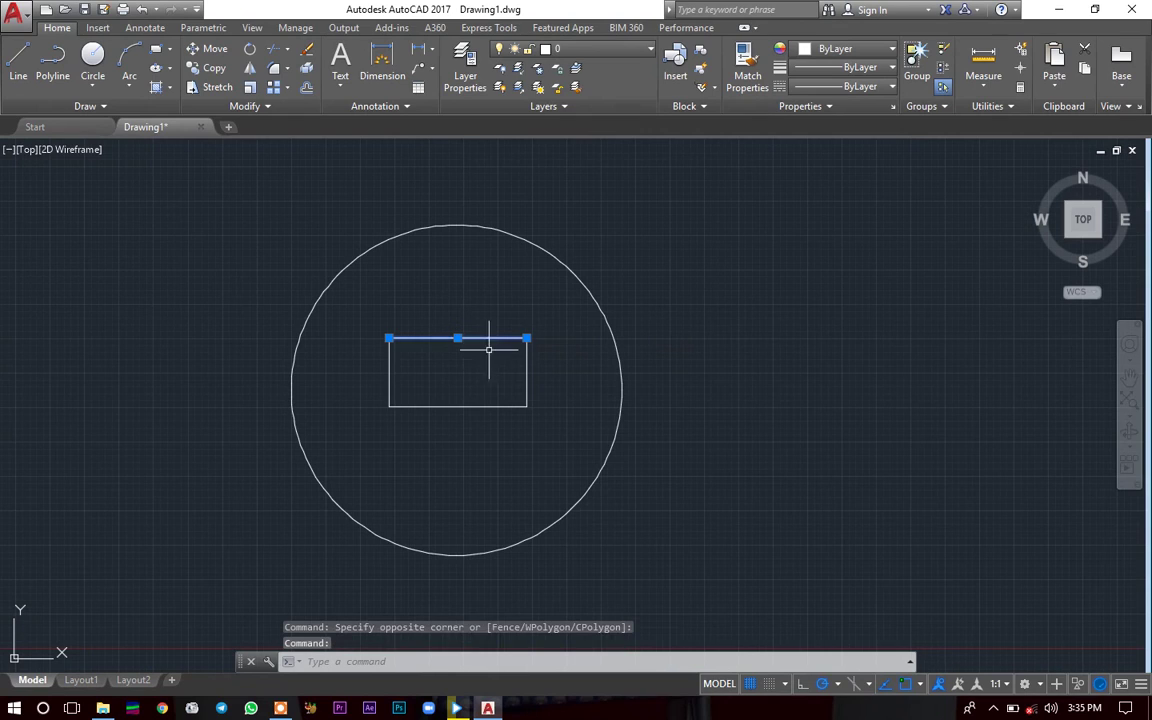
pyautogui.click(527, 368)
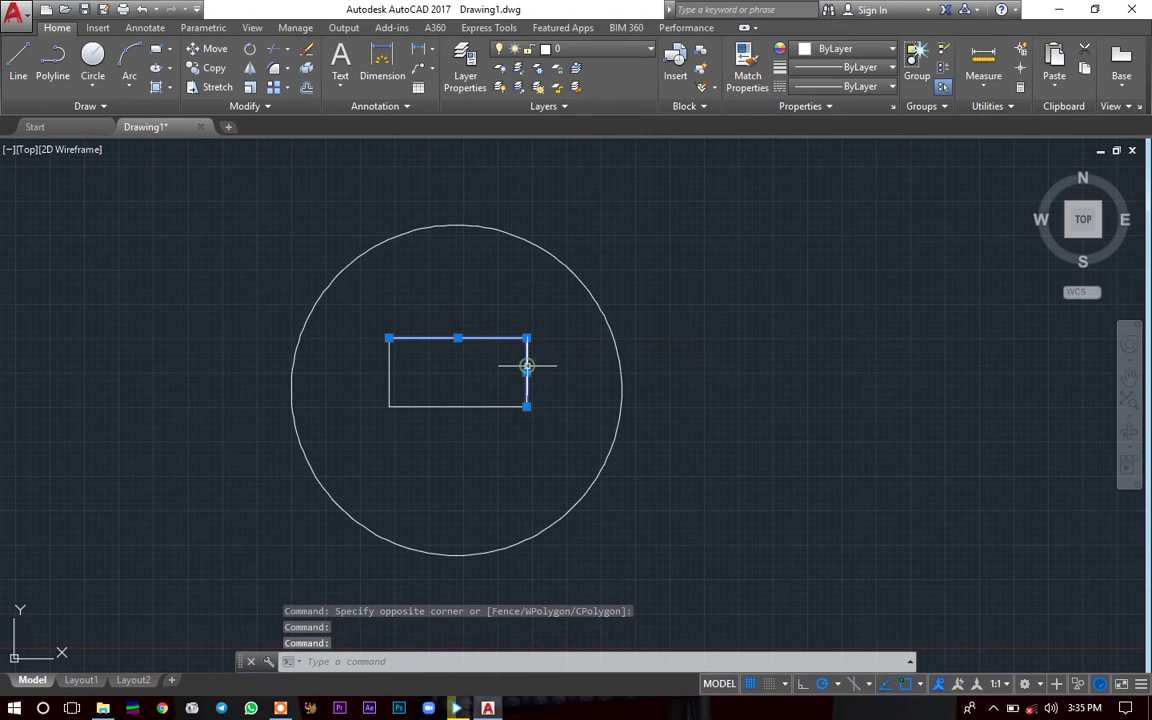
pyautogui.click(450, 404)
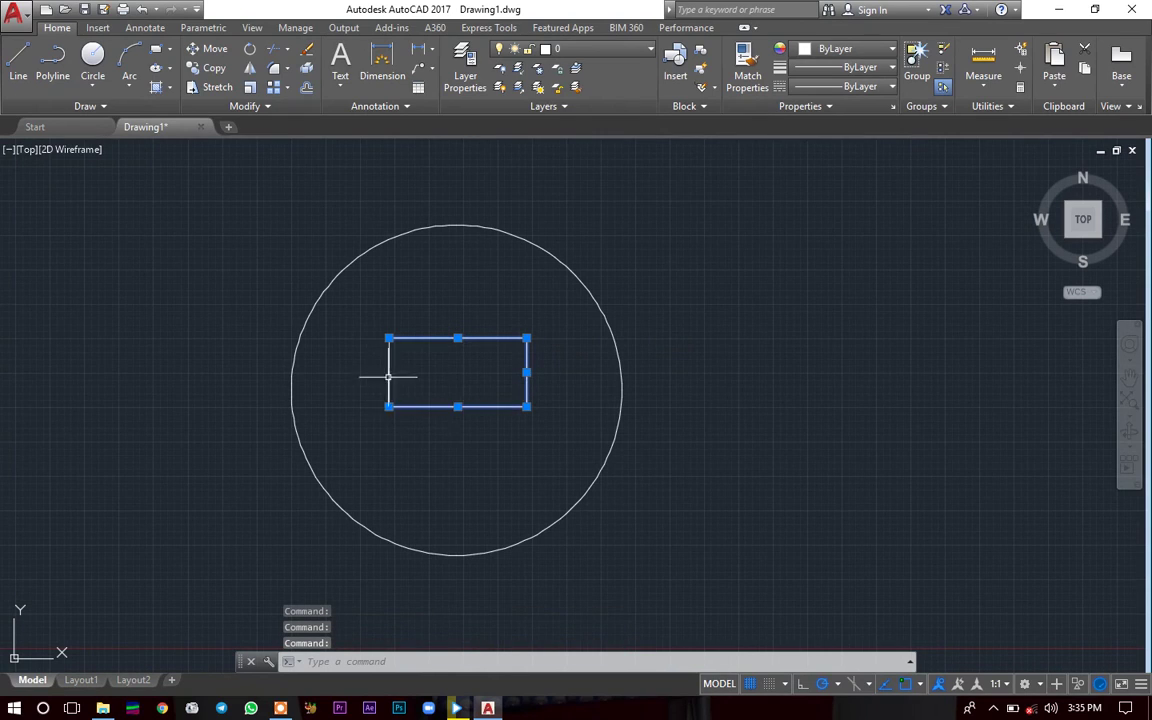
pyautogui.press('Escape')
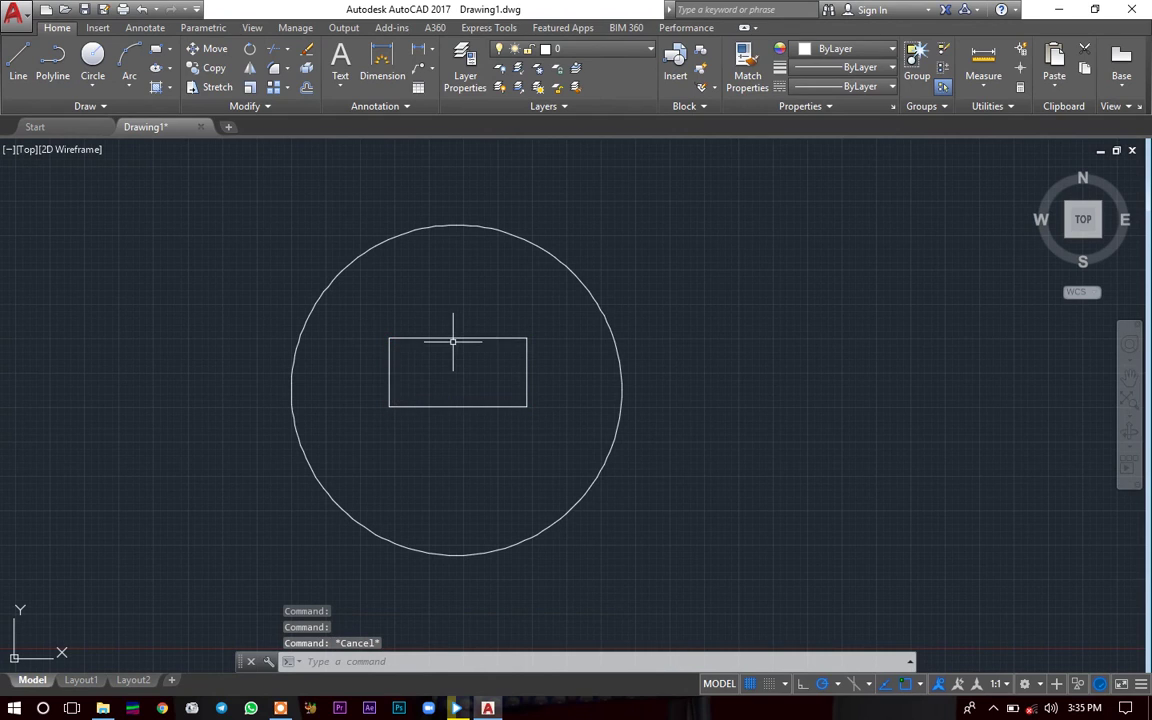
# - Move the rectangle's upper line straight up inside the circle and undo the move
pyautogui.moveTo(455, 338)
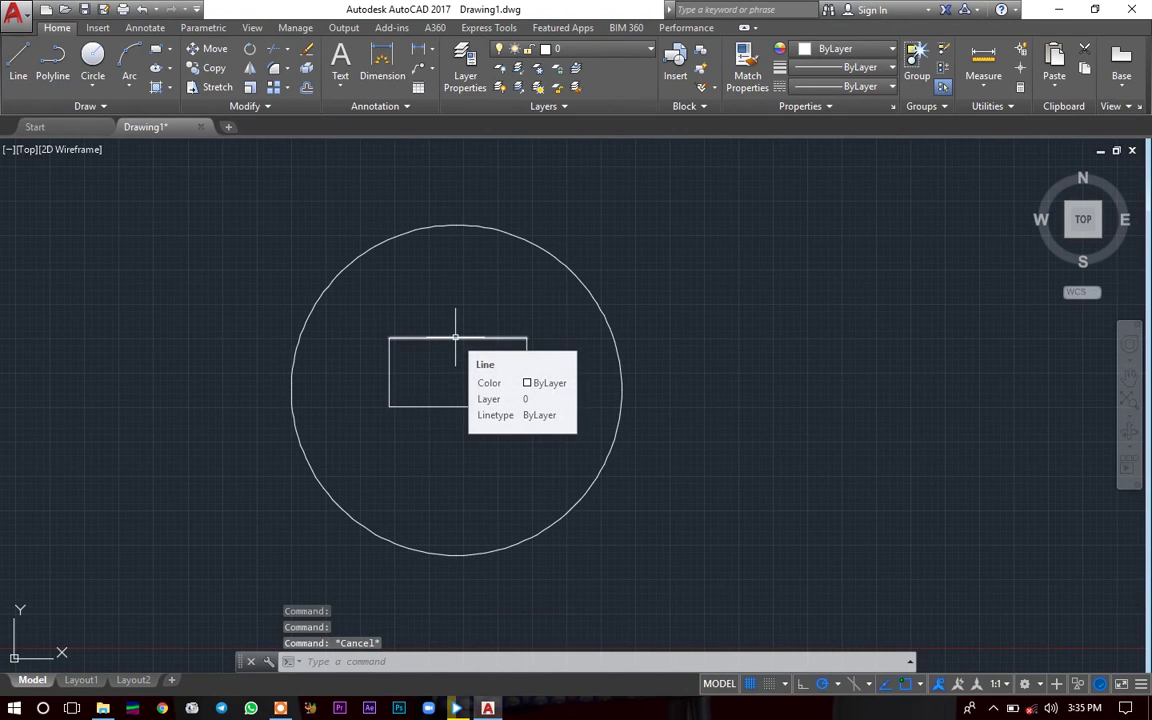
pyautogui.click(456, 338)
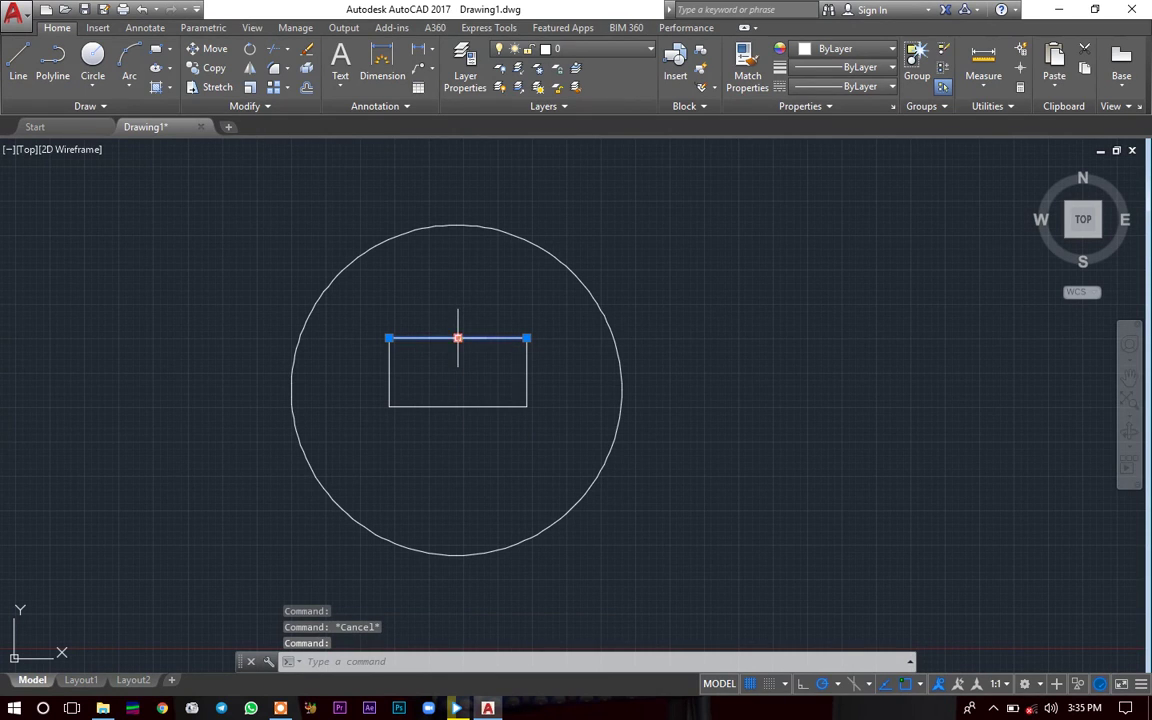
pyautogui.moveTo(464, 331); pyautogui.dragTo(458, 291, button='right')
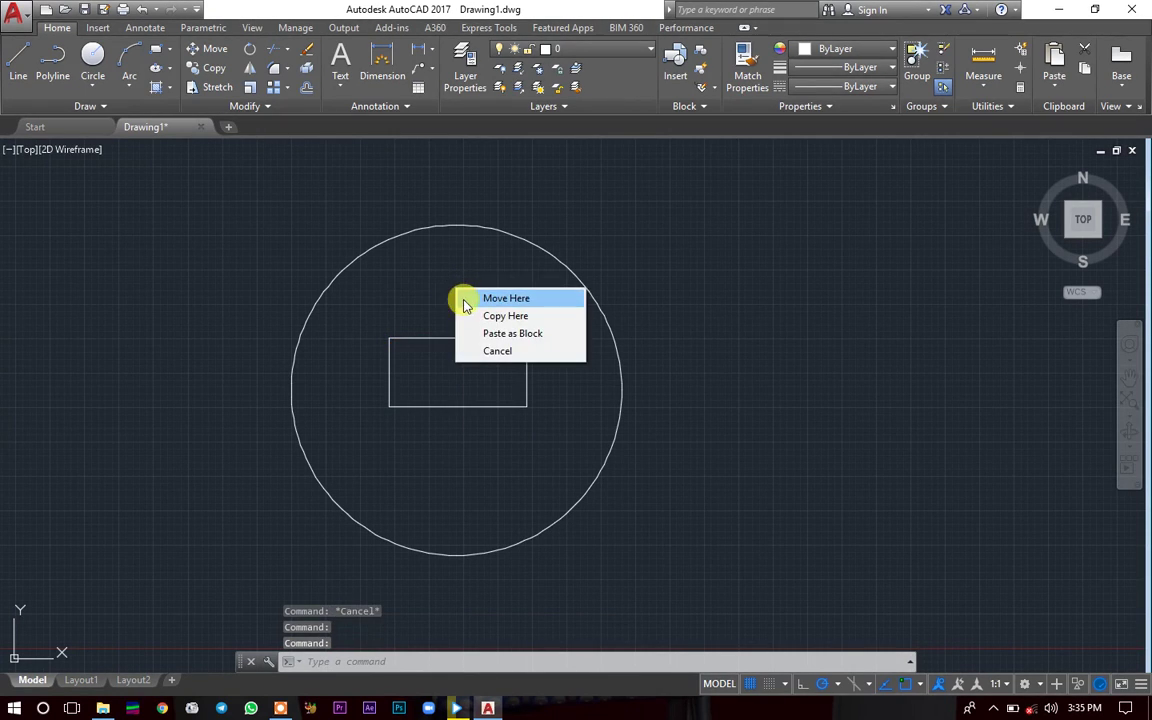
pyautogui.click(466, 298)
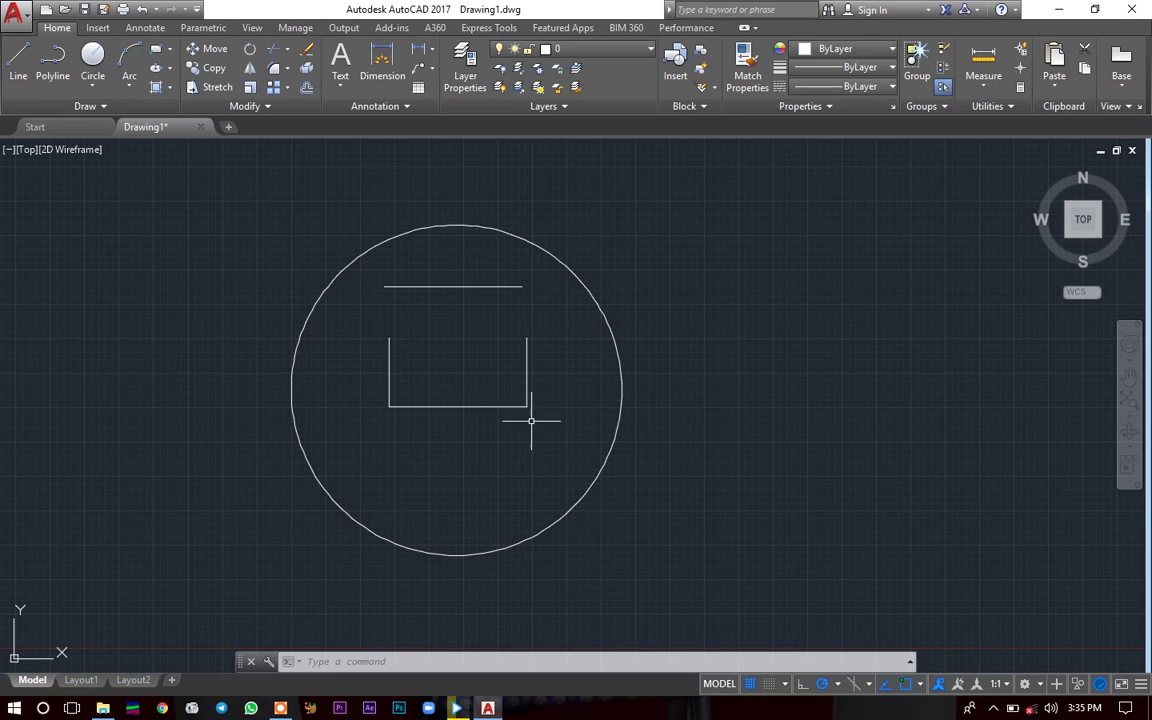
pyautogui.hotkey('ctrl', 'z')
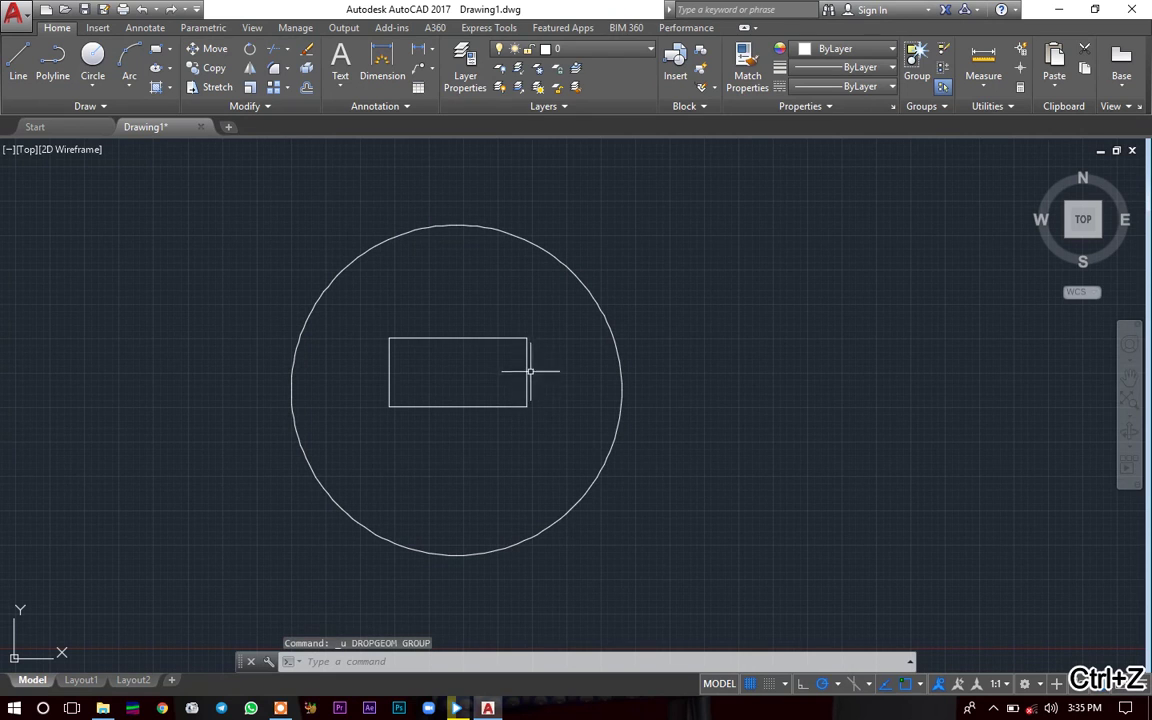
# - Join the rectangle's four lines into one polyline and move it slightly down inside the circle
pyautogui.click(531, 372)
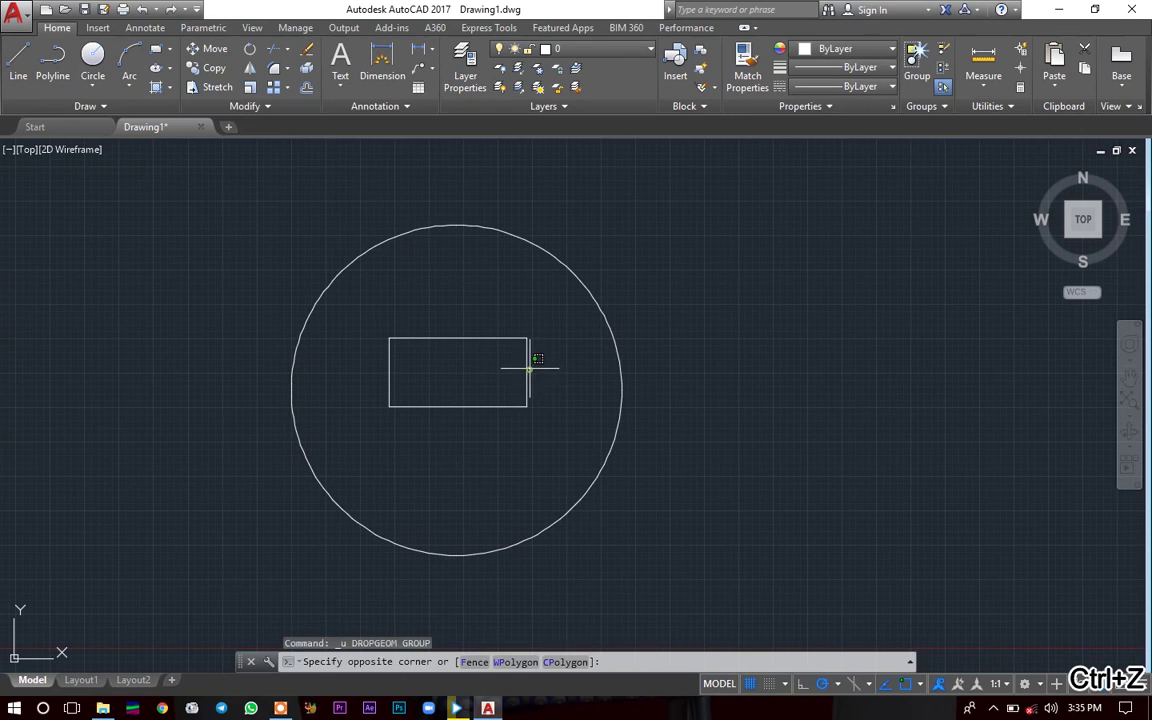
pyautogui.click(432, 373)
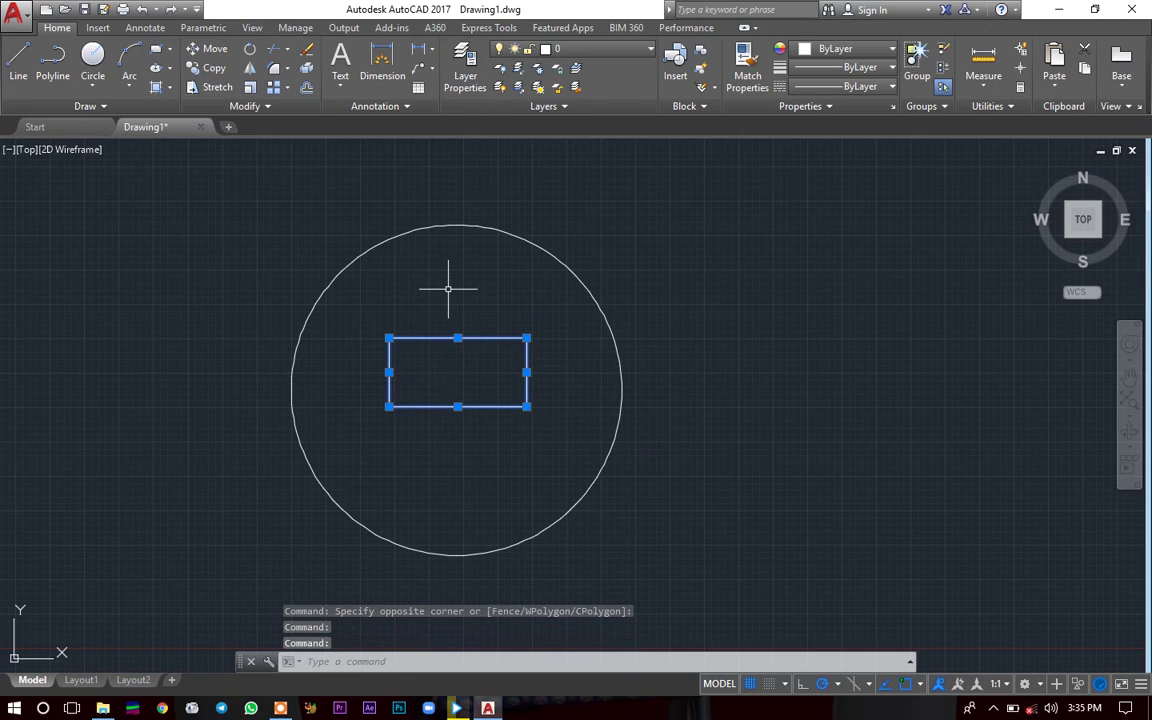
pyautogui.write('J')
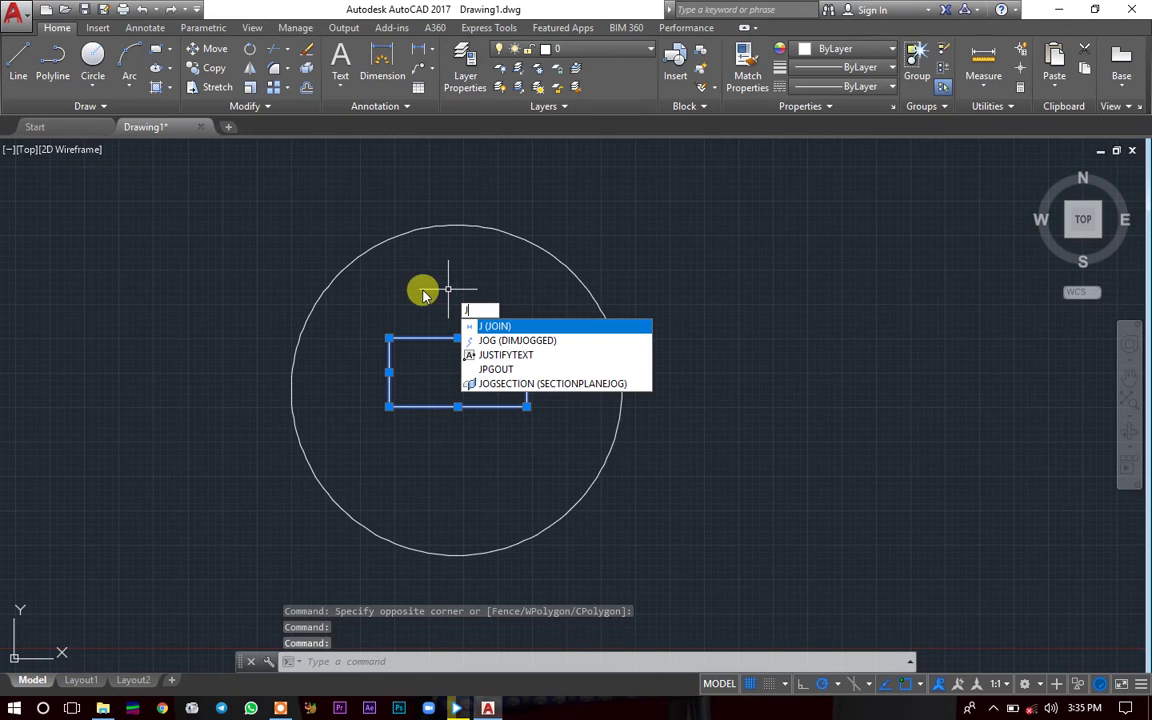
pyautogui.click(493, 328)
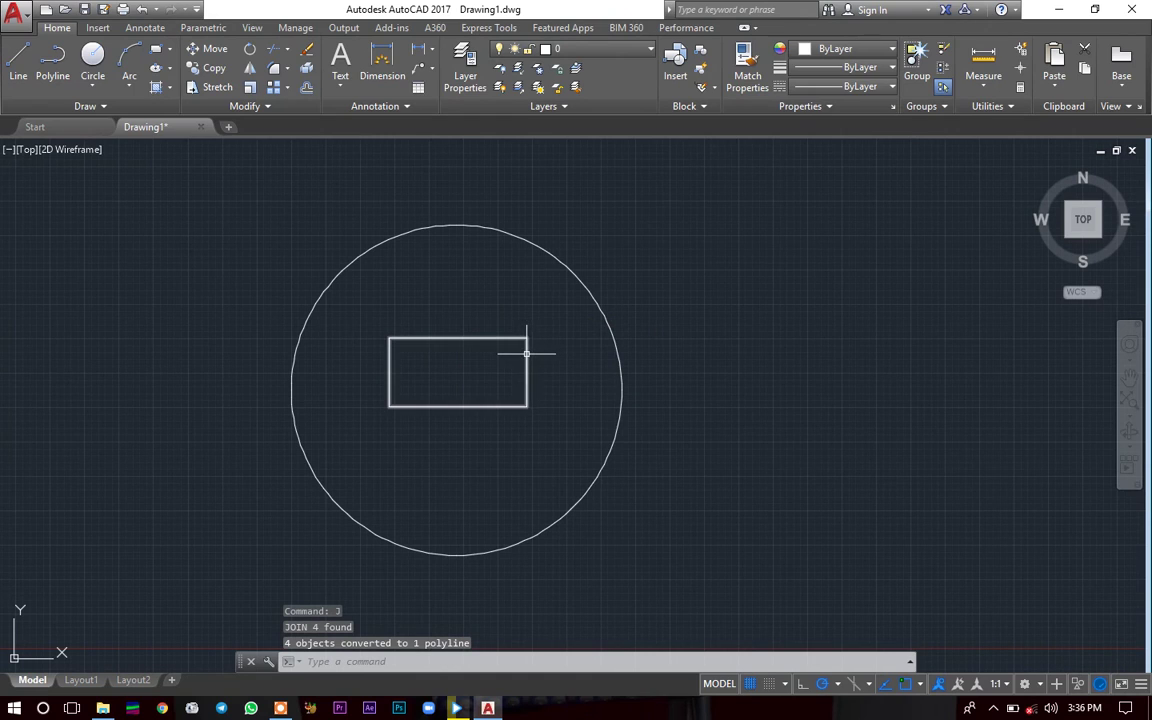
pyautogui.click(526, 353)
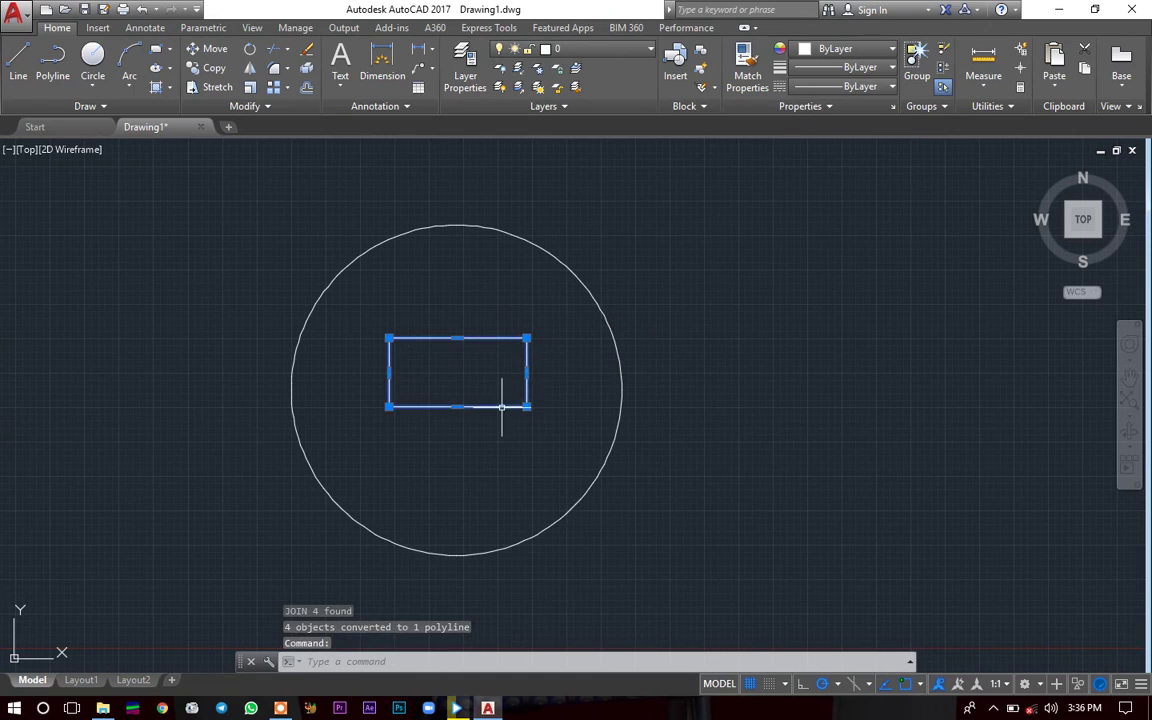
pyautogui.moveTo(502, 407)
pyautogui.mouseDown()
pyautogui.moveTo(506, 432)
pyautogui.moveTo(500, 419)
pyautogui.mouseUp()
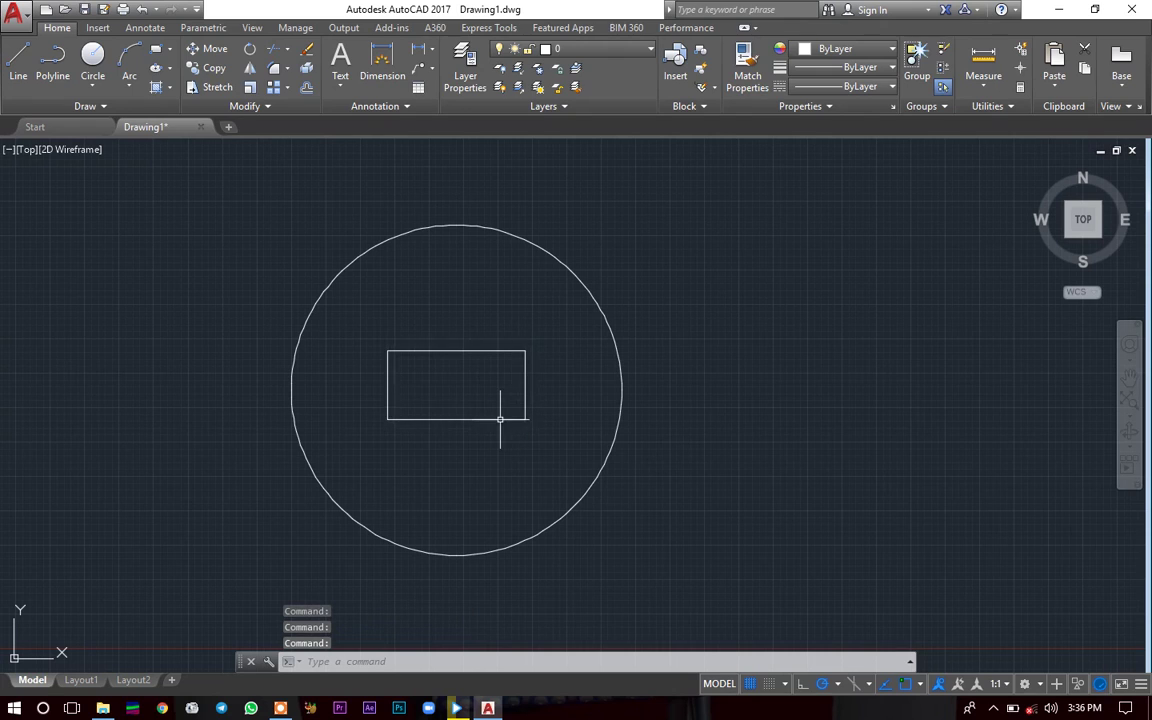
# - Select the joined rectangle, and add the circle to the selection with a crossing window
pyautogui.click(489, 350)
pyautogui.click(651, 300)
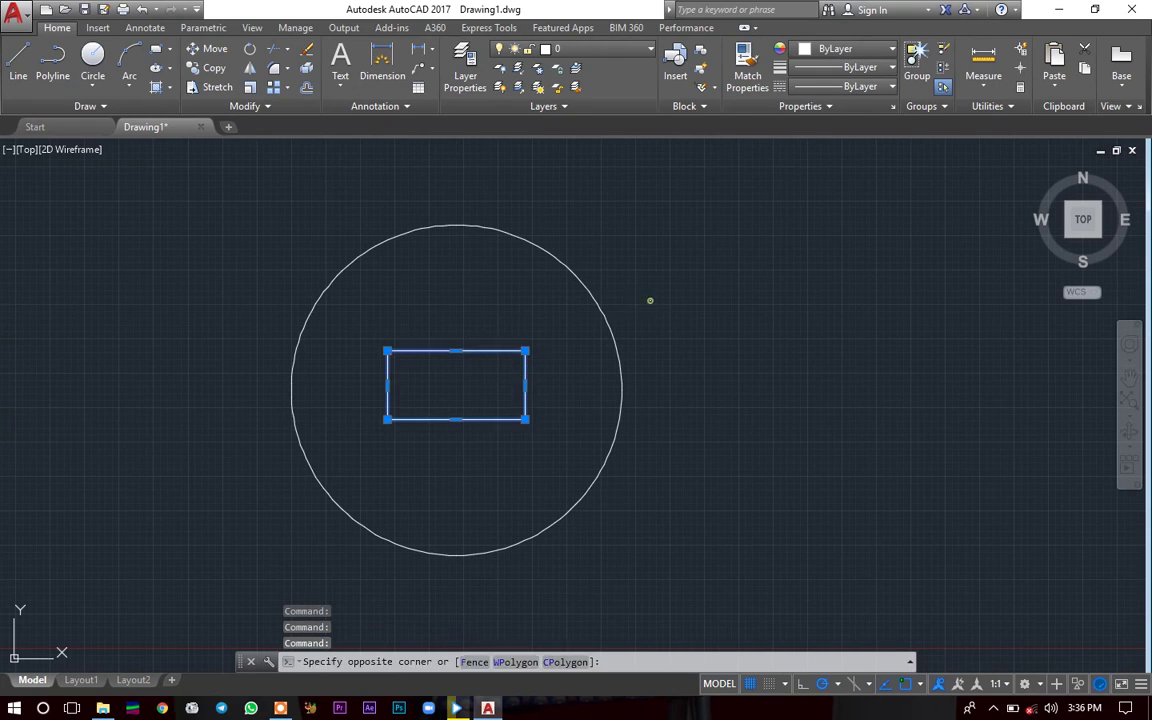
pyautogui.click(391, 419)
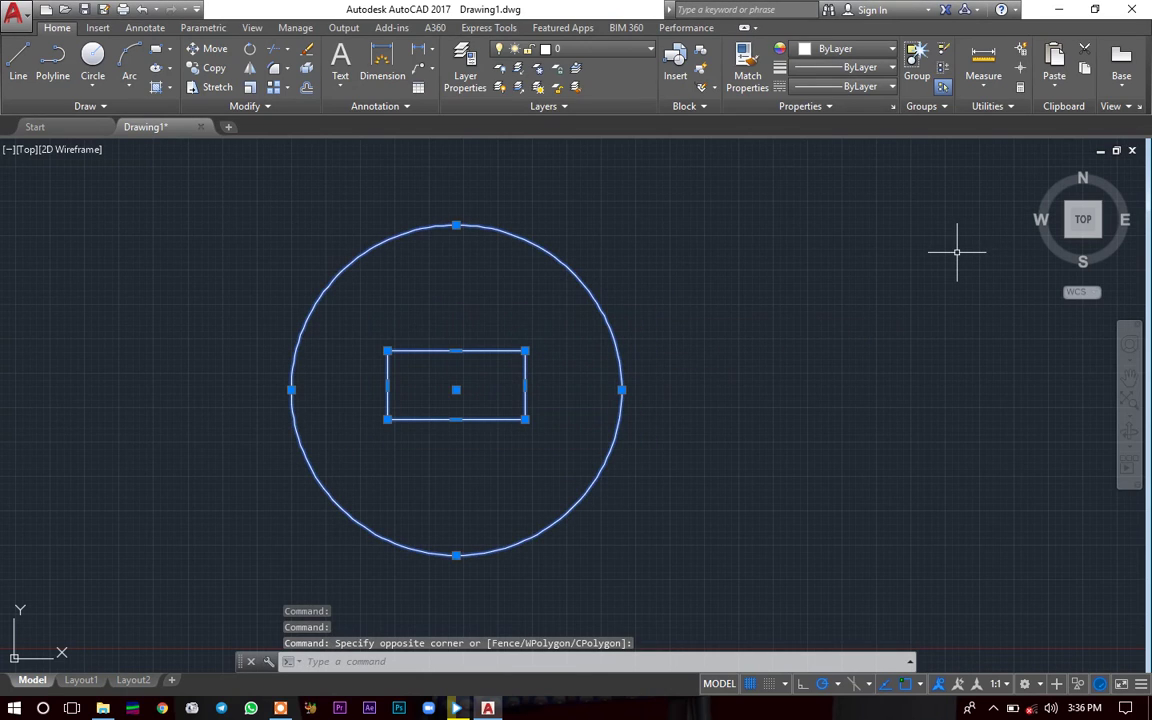
pyautogui.click(777, 281)
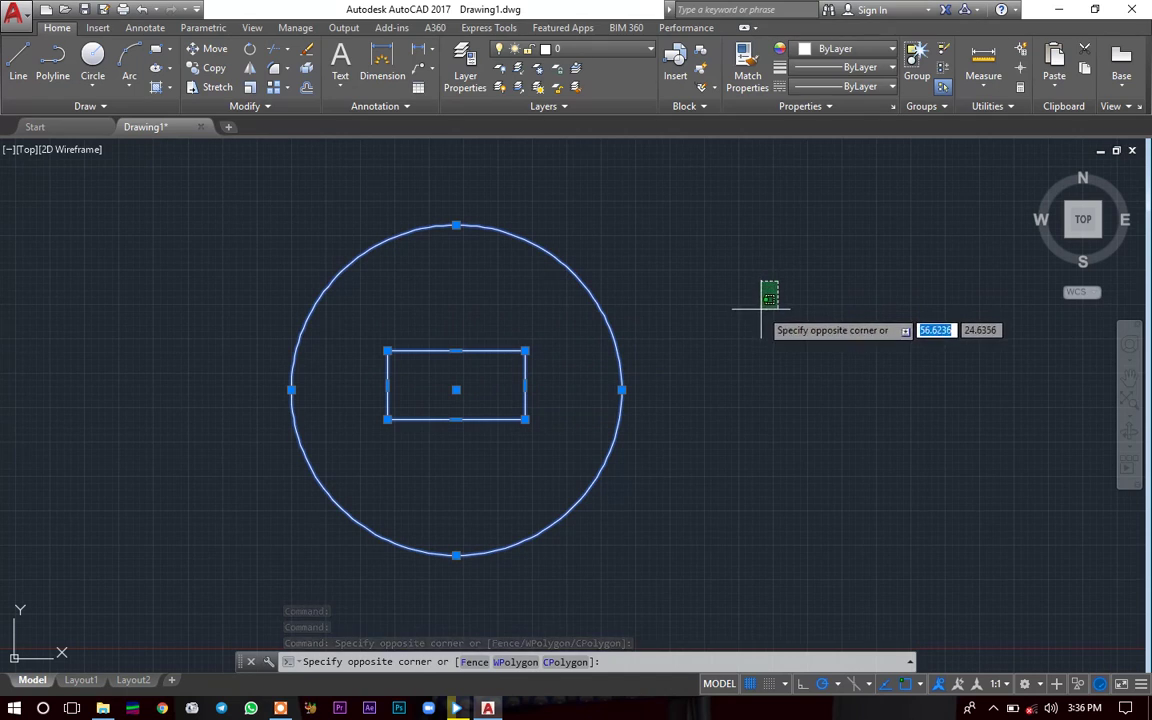
pyautogui.press('Escape')
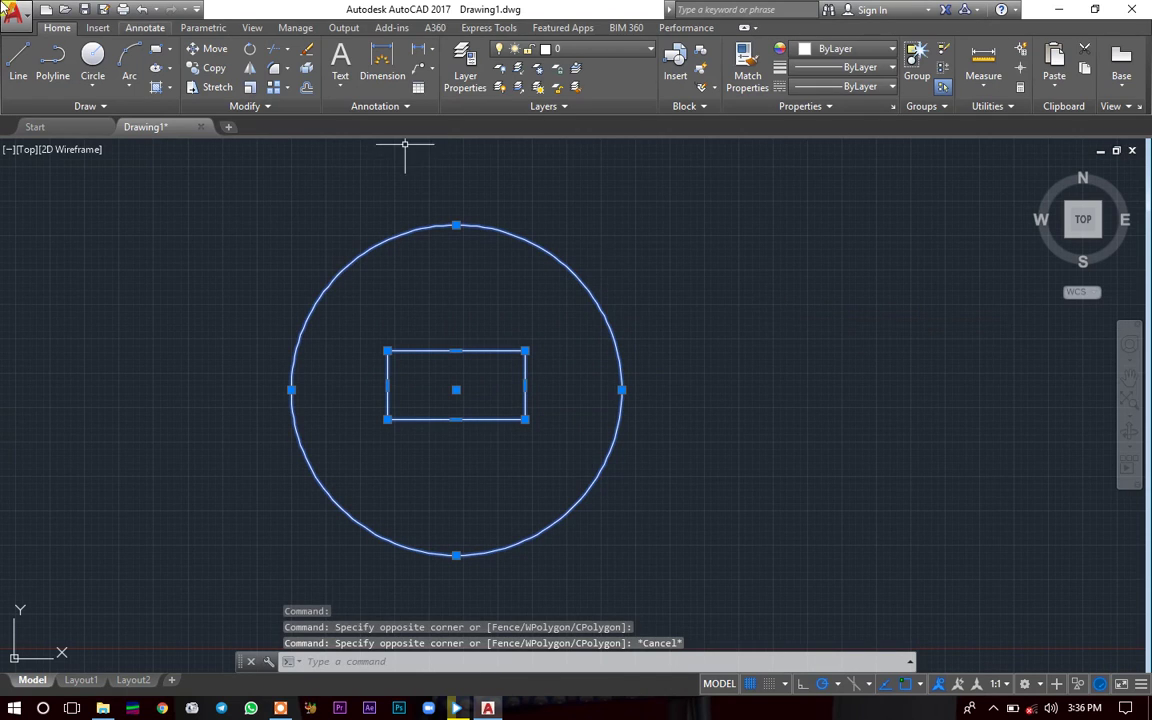
# - Draw a smaller circle by centre and diameter, up and to the right of the large circle
pyautogui.click(93, 89)
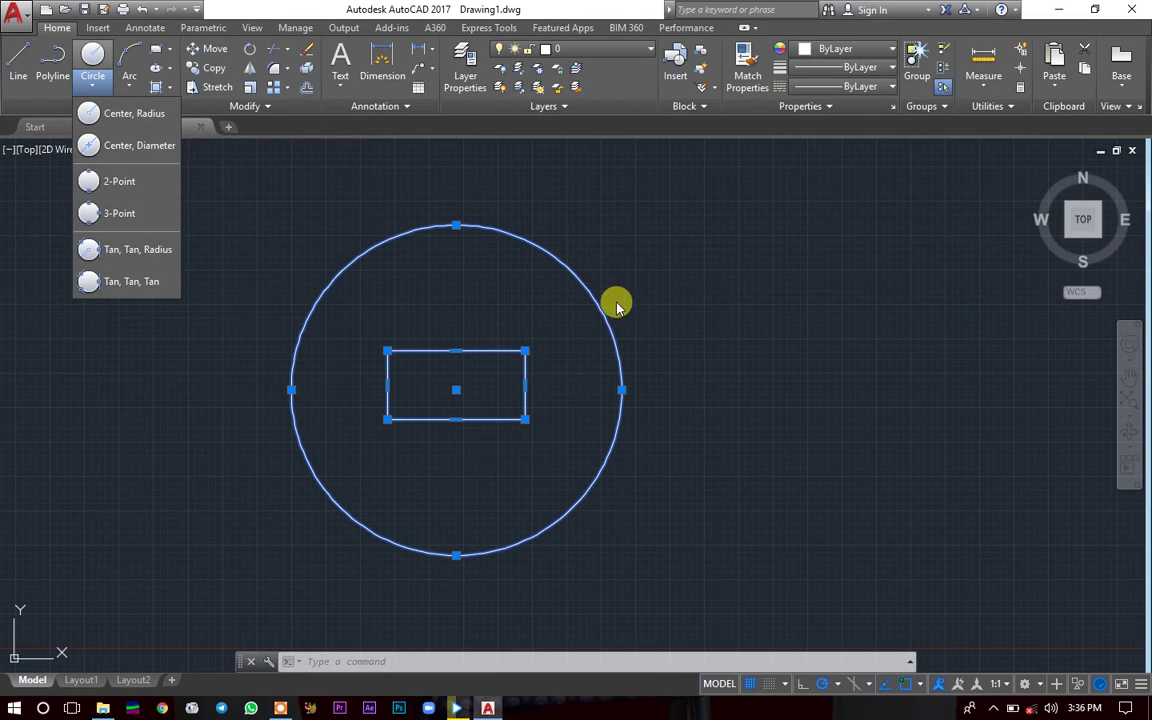
pyautogui.click(92, 148)
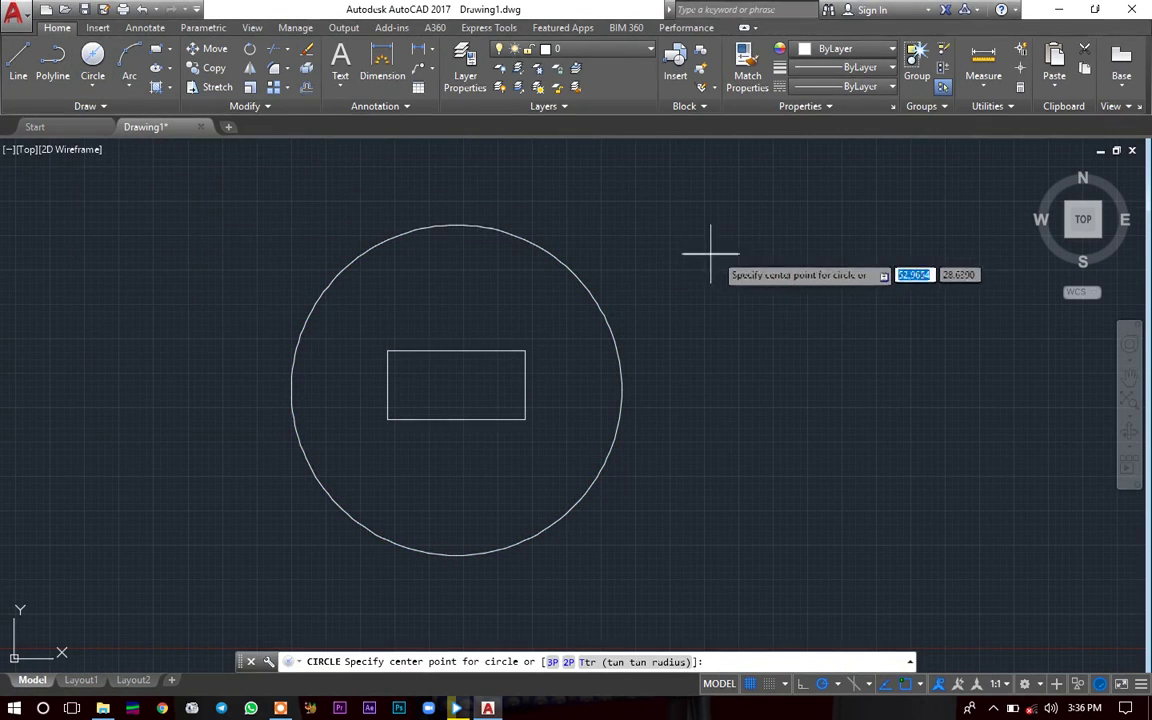
pyautogui.click(753, 237)
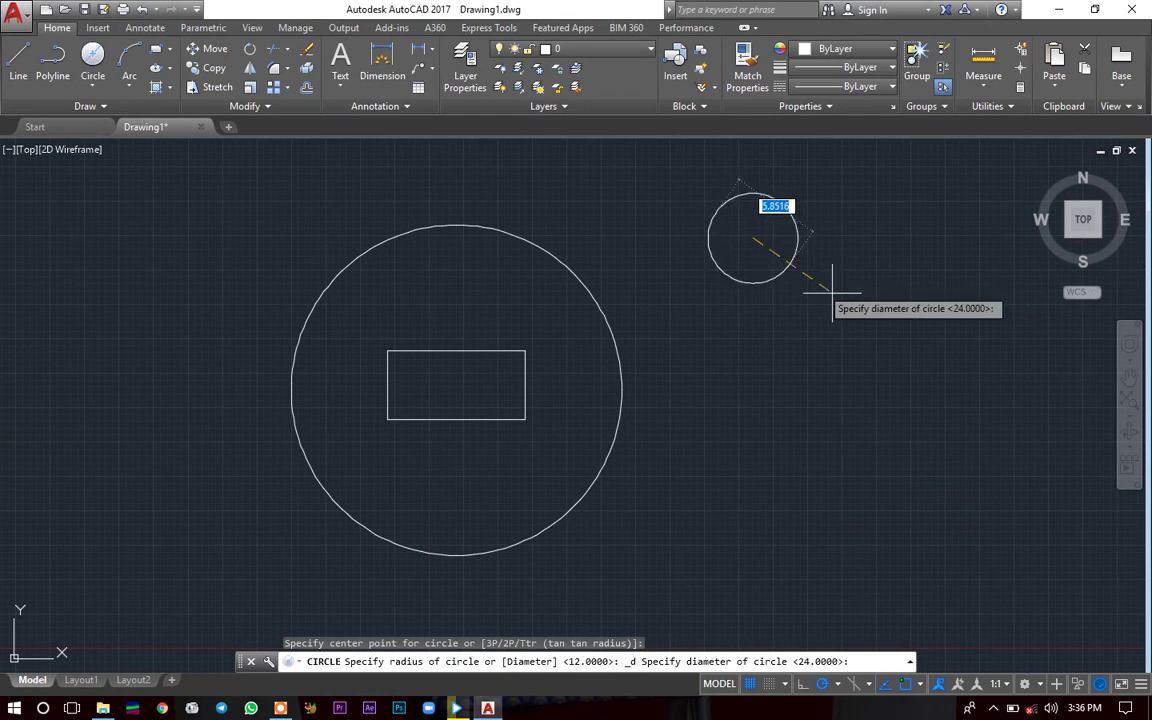
pyautogui.click(833, 298)
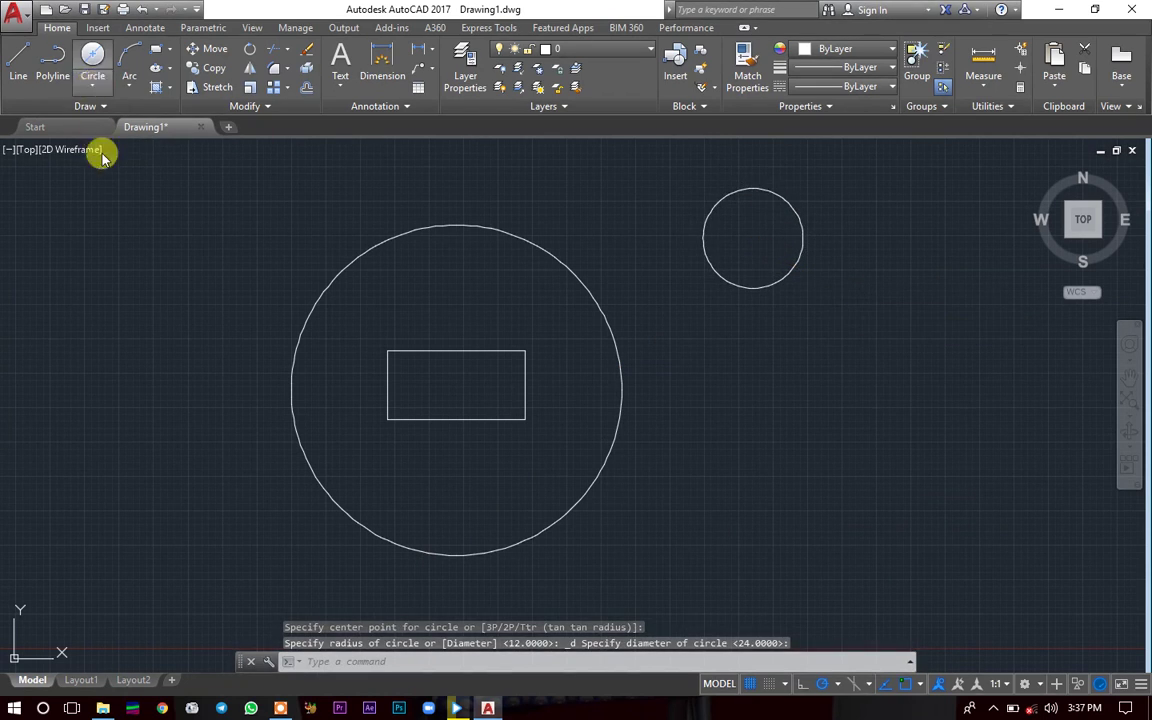
# - Review the available circle construction methods, and delete the small circle beside the large one
pyautogui.click(92, 86)
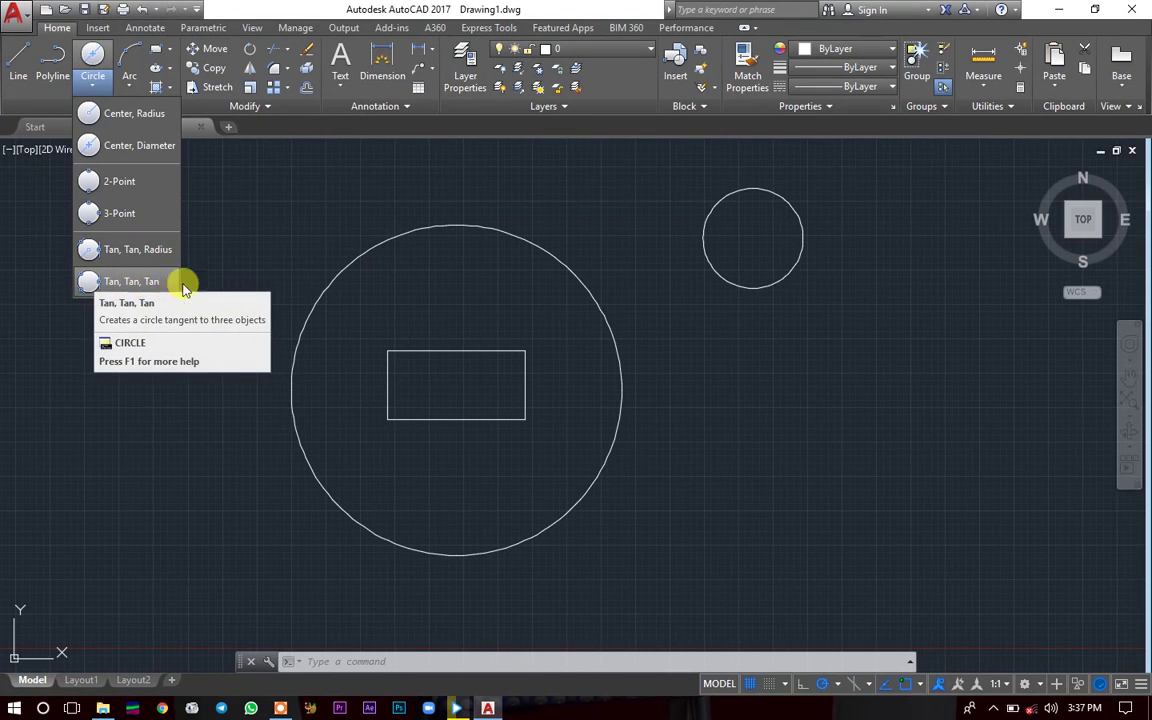
pyautogui.click(733, 192)
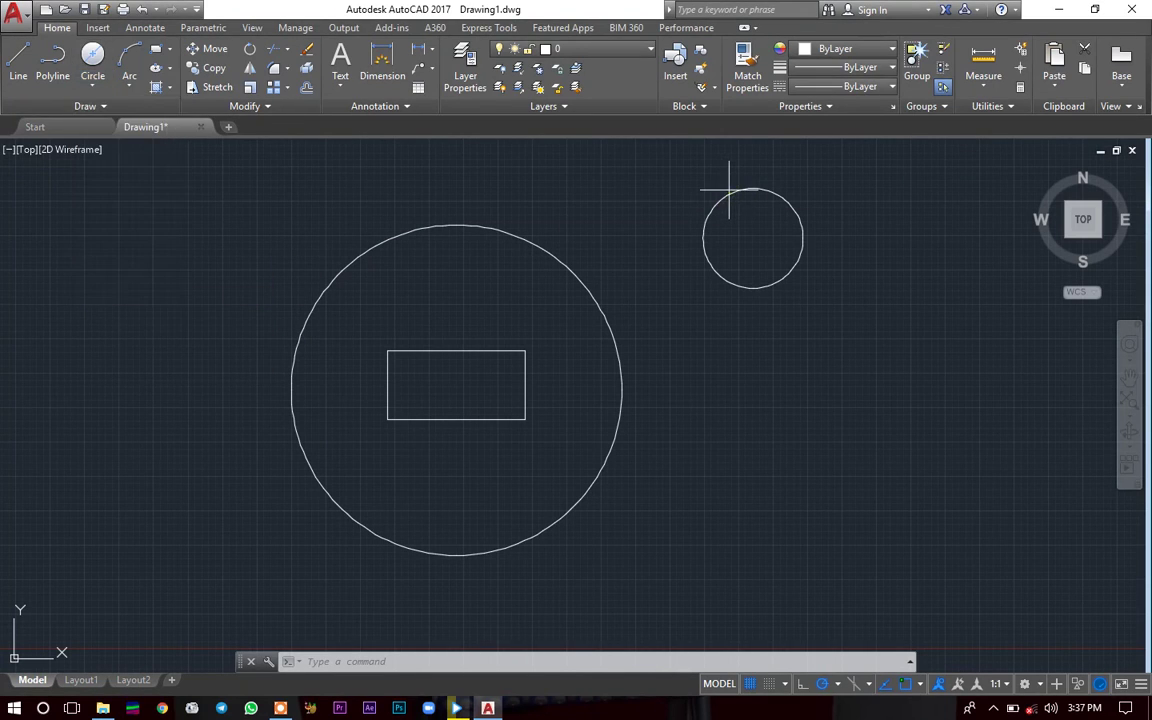
pyautogui.click(730, 190)
pyautogui.click(836, 250)
pyautogui.click(838, 234)
pyautogui.click(639, 283)
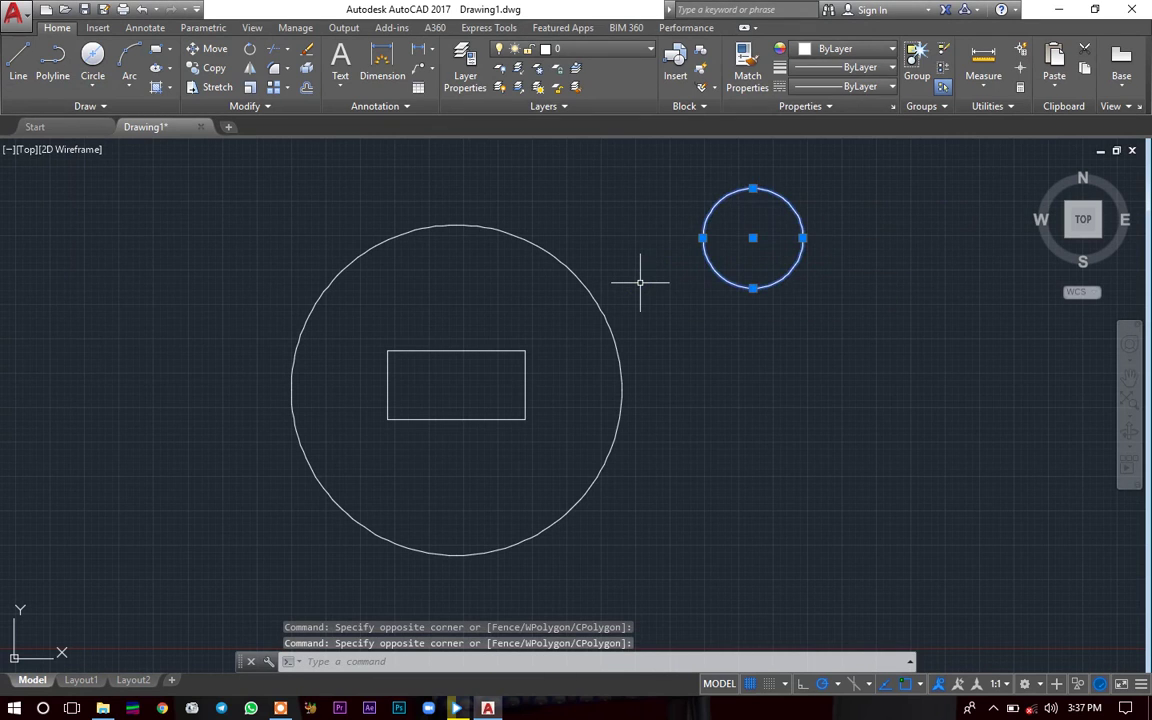
pyautogui.press('Delete')
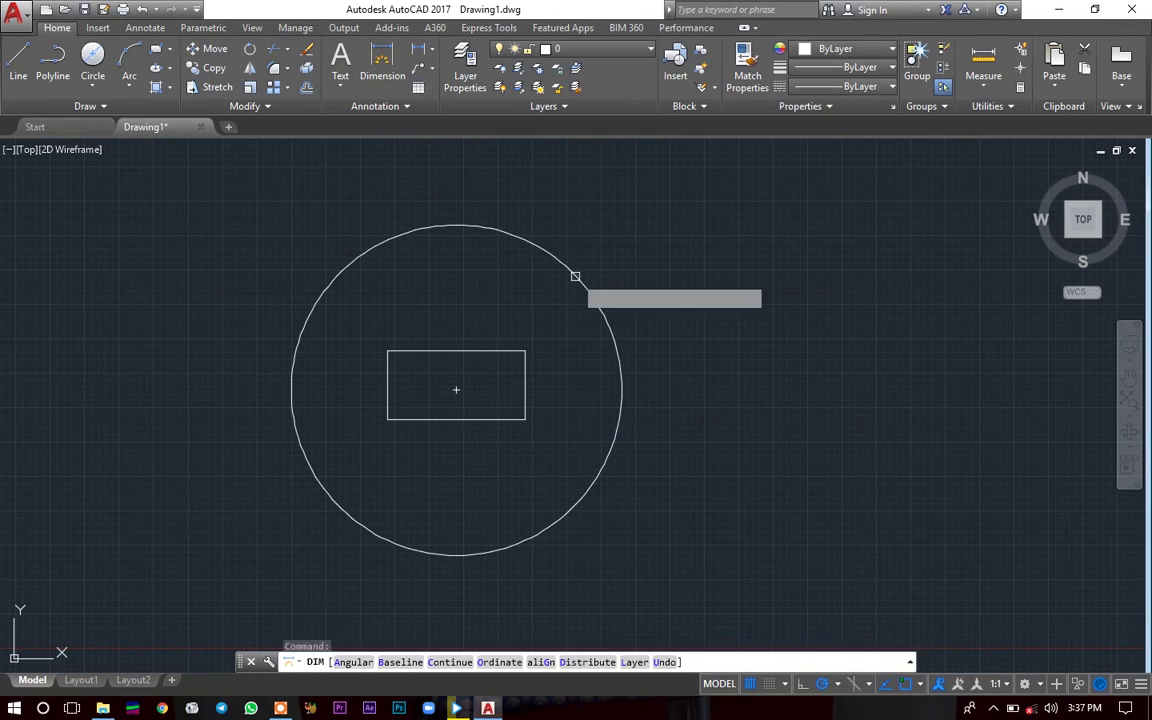
# - Draw a horizontal line segment to the right of the large circle, keeping the Line command active
pyautogui.click(22, 60)
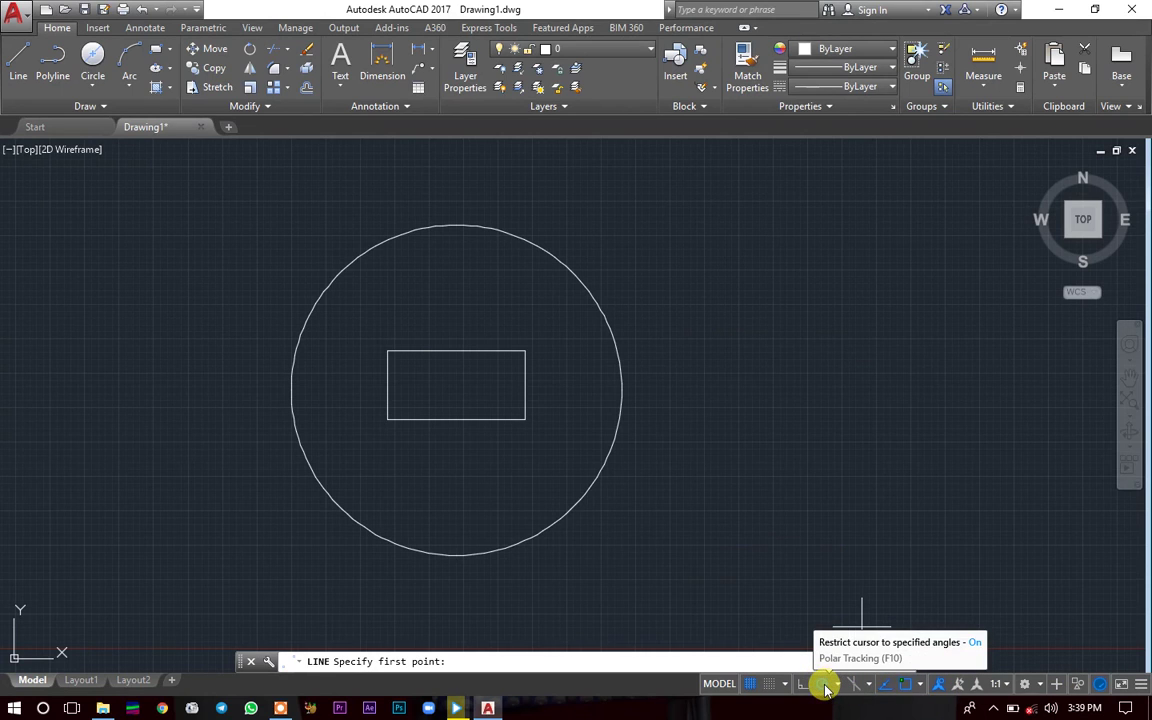
pyautogui.click(22, 75)
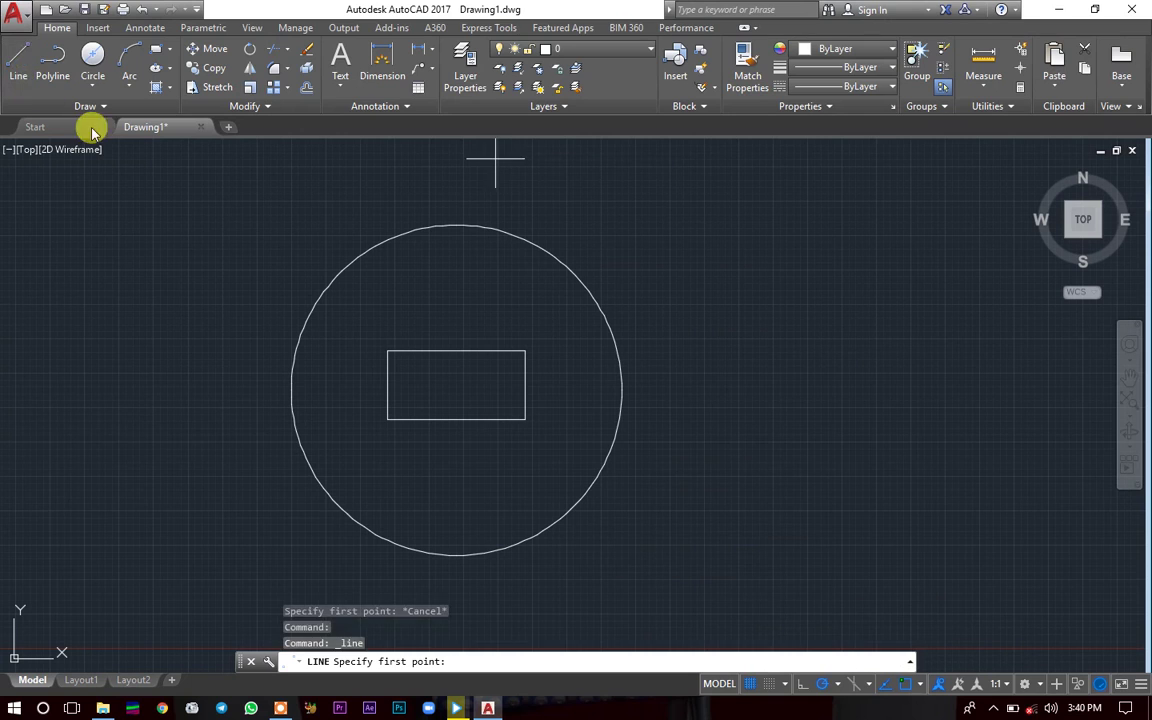
pyautogui.click(695, 444)
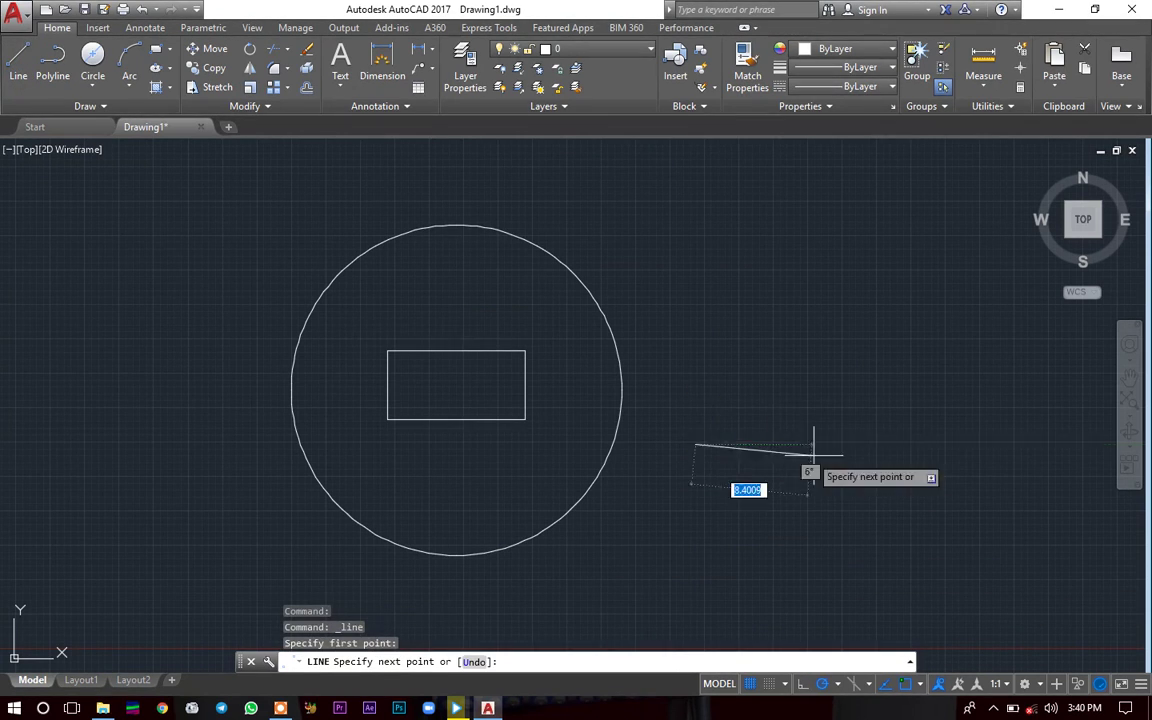
pyautogui.click(874, 443)
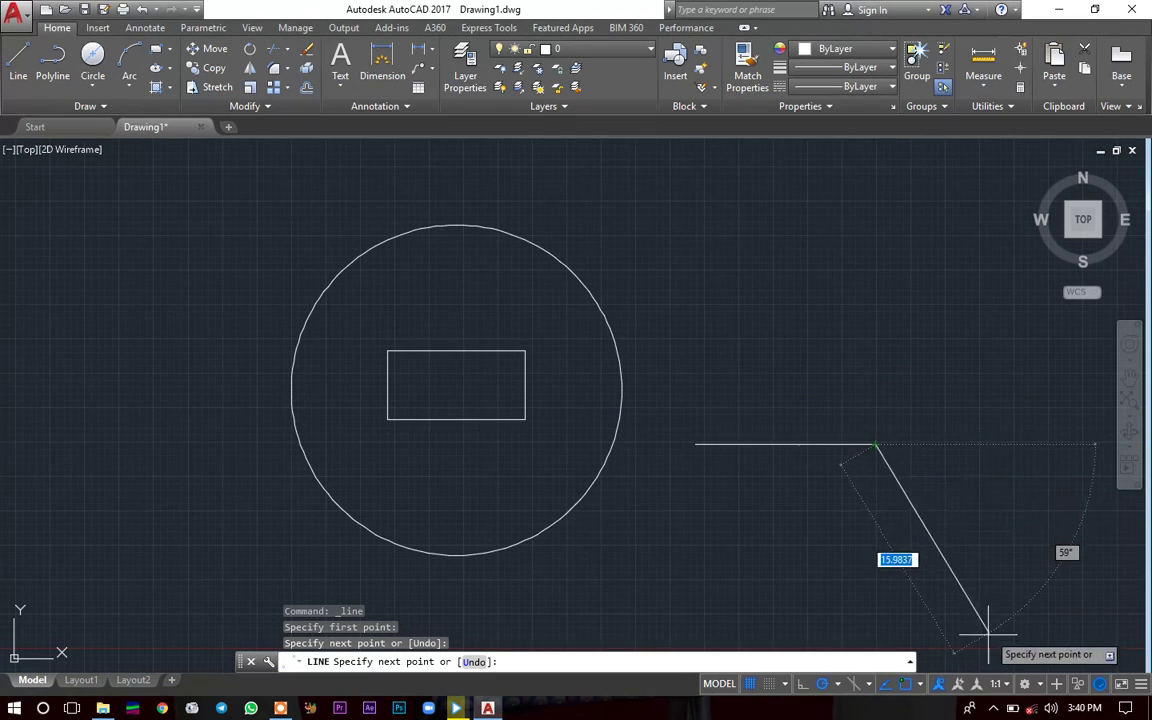
# - Set the polar tracking angles to 45, 90, 135, 180 degrees for the line's next segment
pyautogui.click(840, 684)
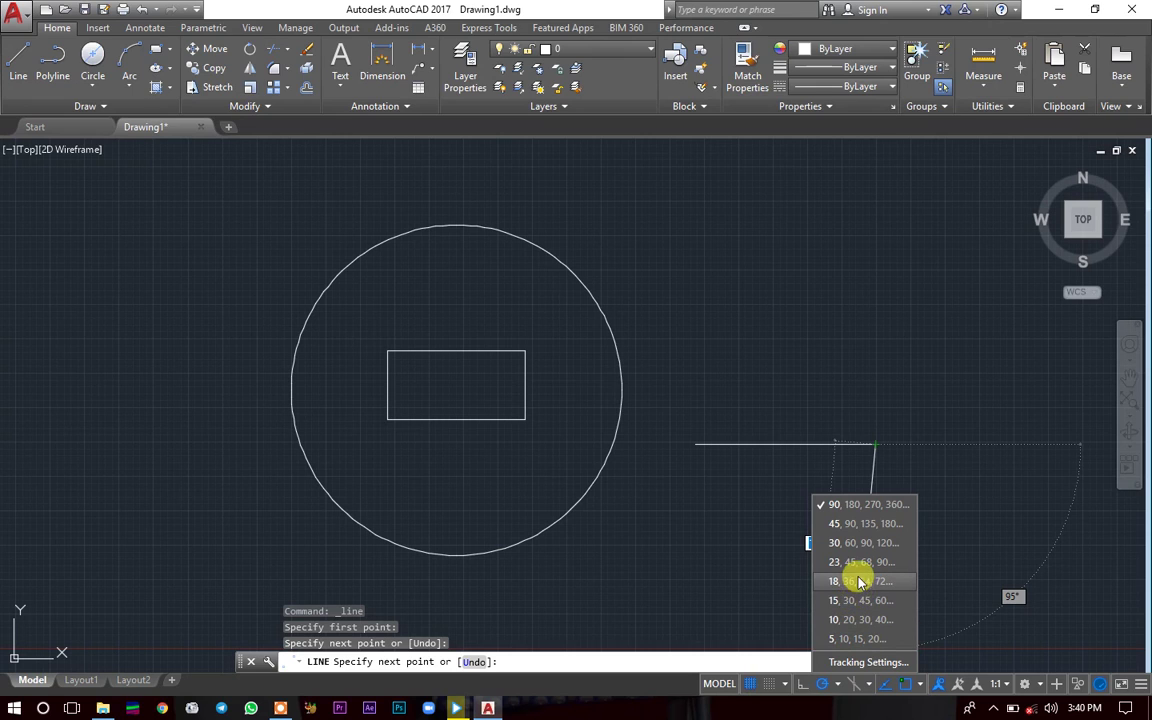
pyautogui.click(849, 525)
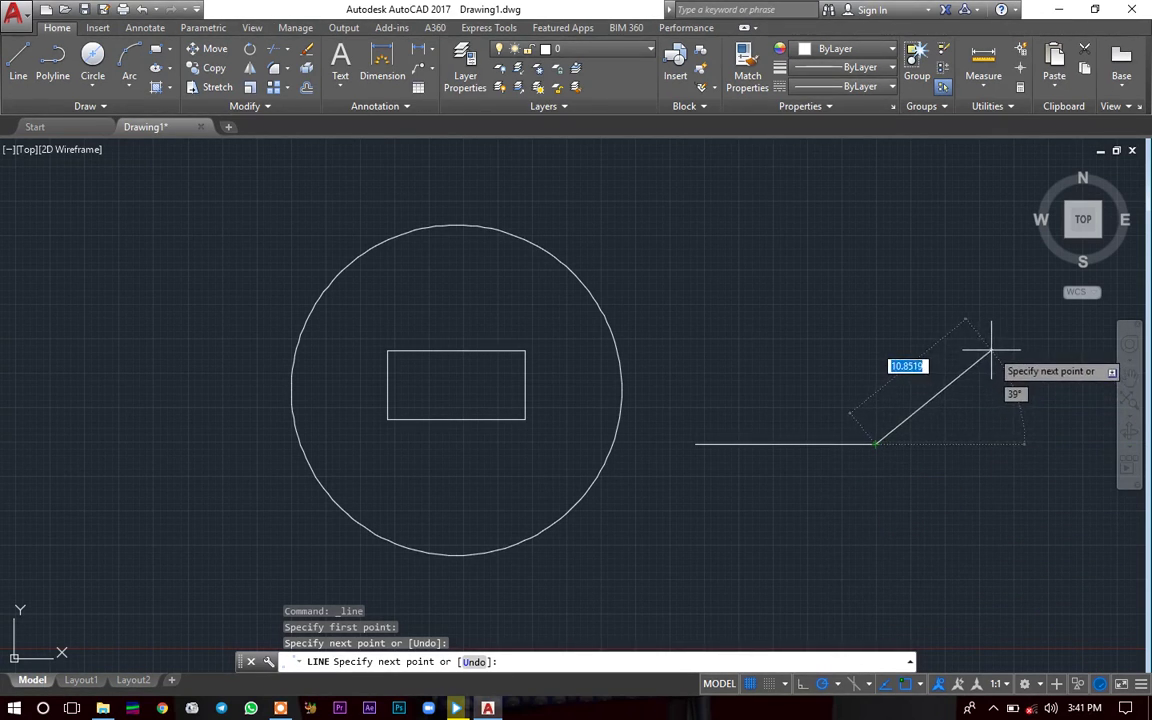
# - Set the polar tracking angles to 30, 60, 90, 120 degrees and switch polar tracking off
pyautogui.click(835, 685)
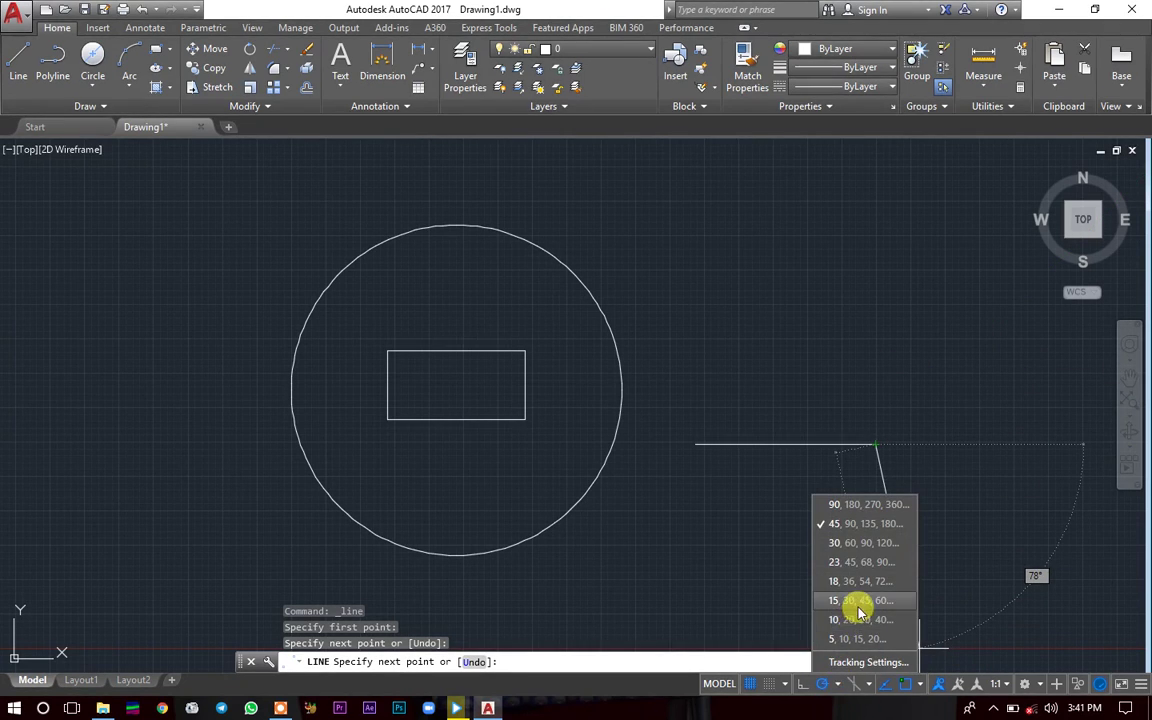
pyautogui.click(864, 542)
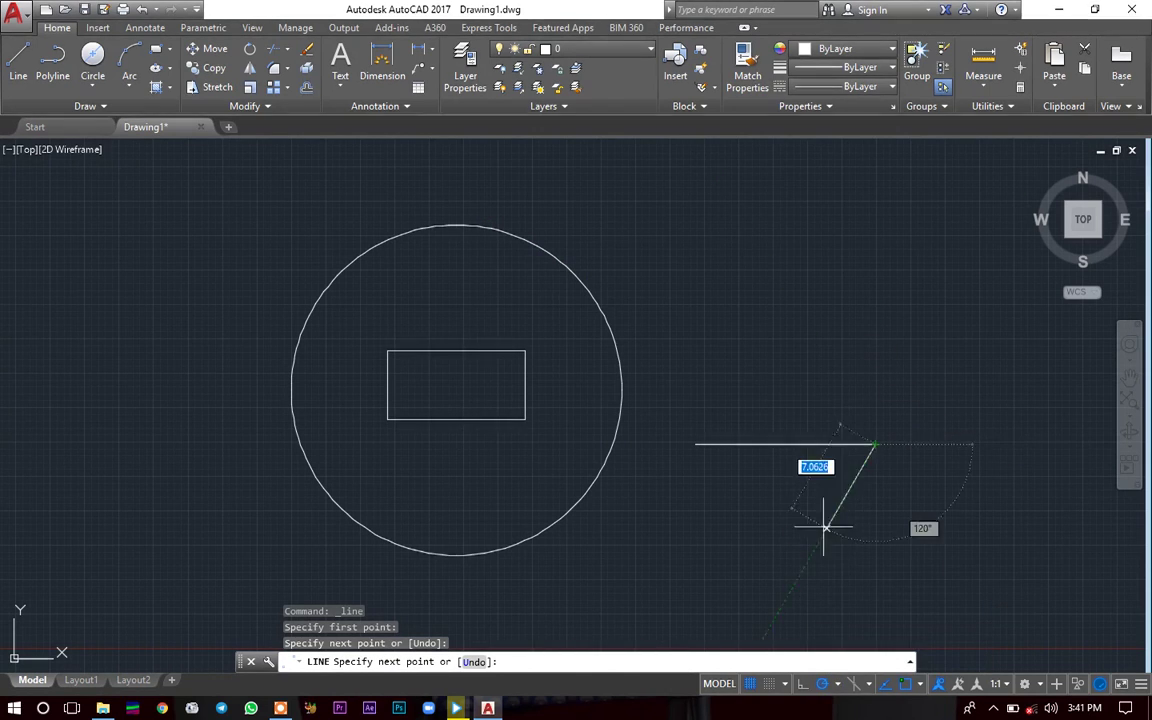
pyautogui.click(826, 684)
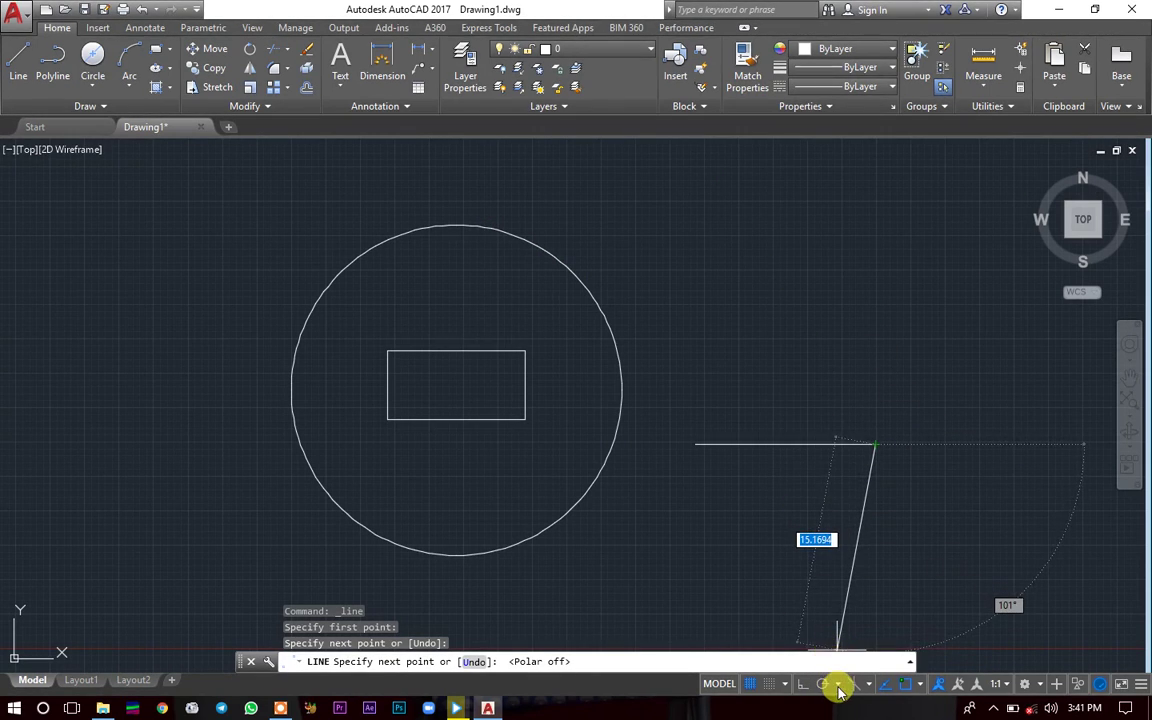
pyautogui.click(838, 684)
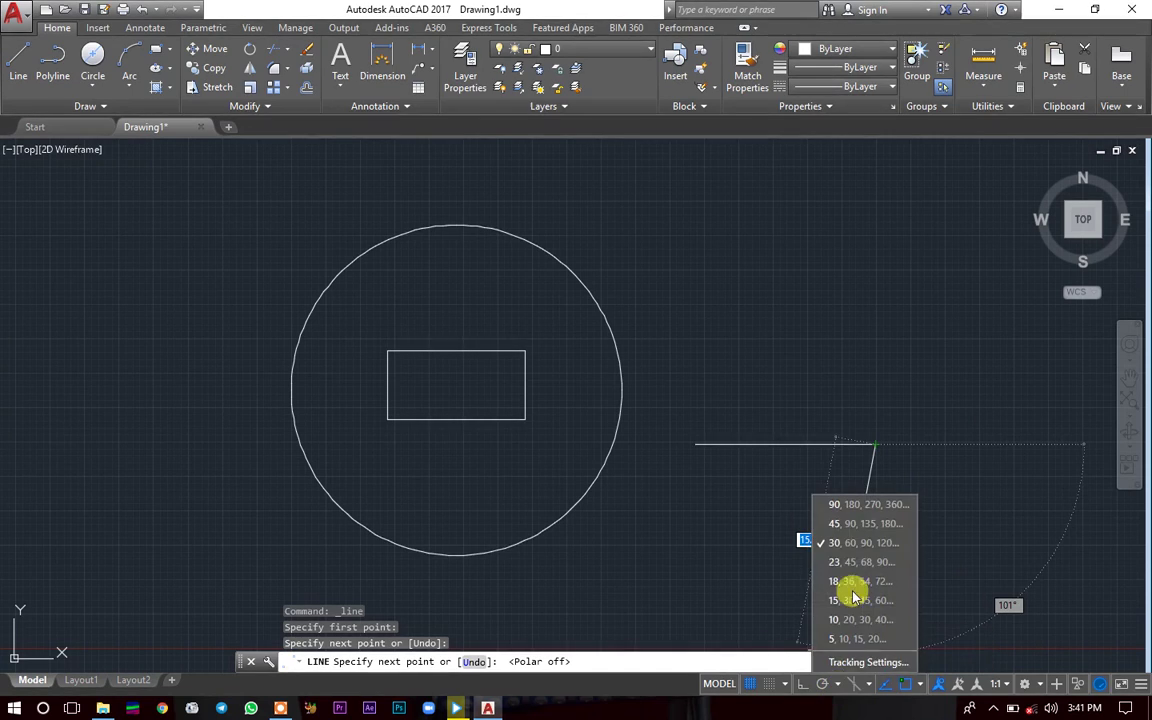
pyautogui.click(838, 684)
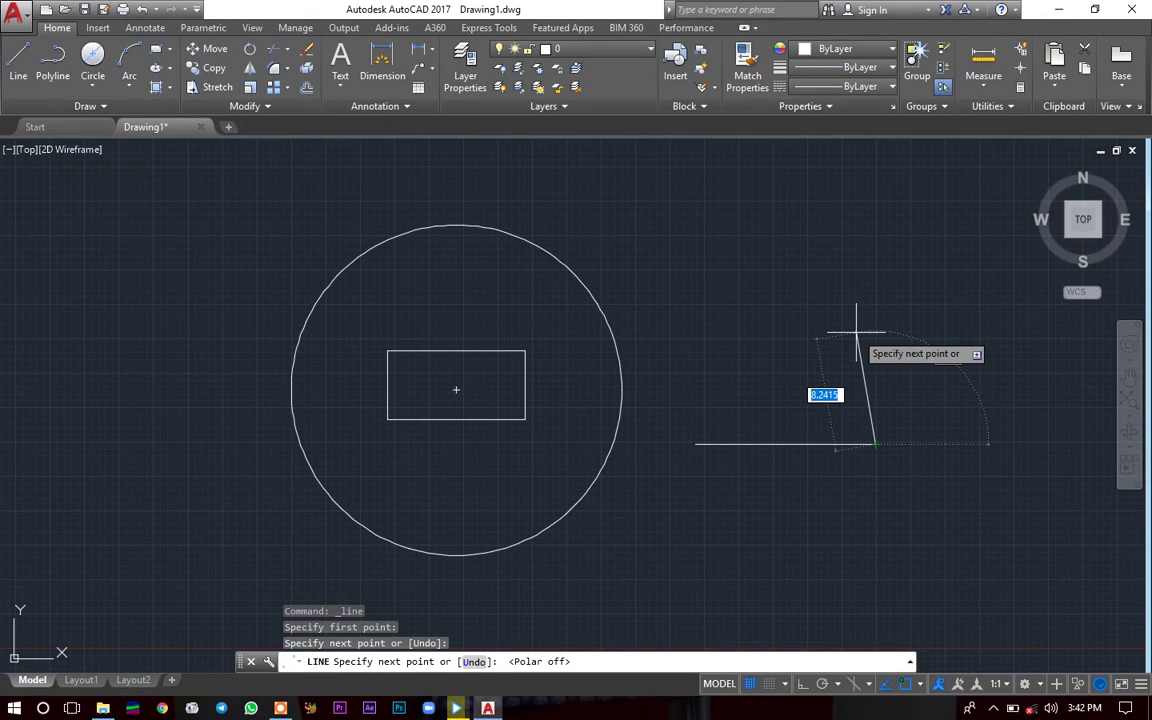
# - Add a second horizontal segment that continues the line to the right from its current endpoint
pyautogui.click(880, 683)
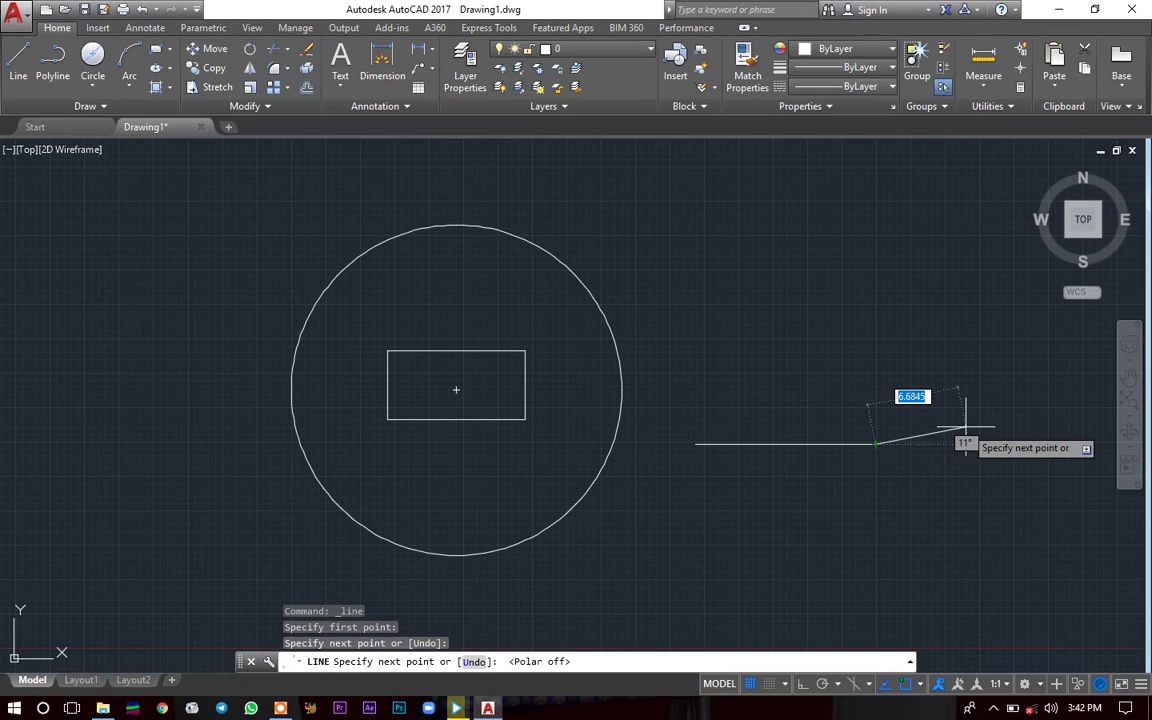
pyautogui.press('ctrl')
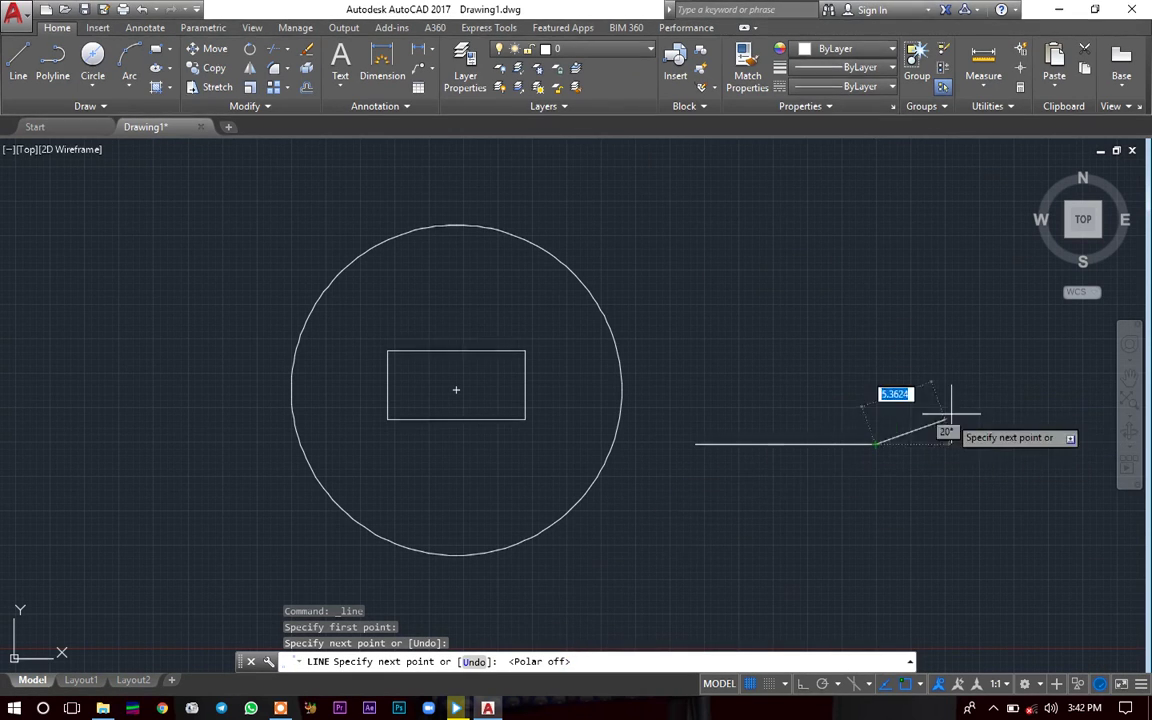
pyautogui.click(1010, 444)
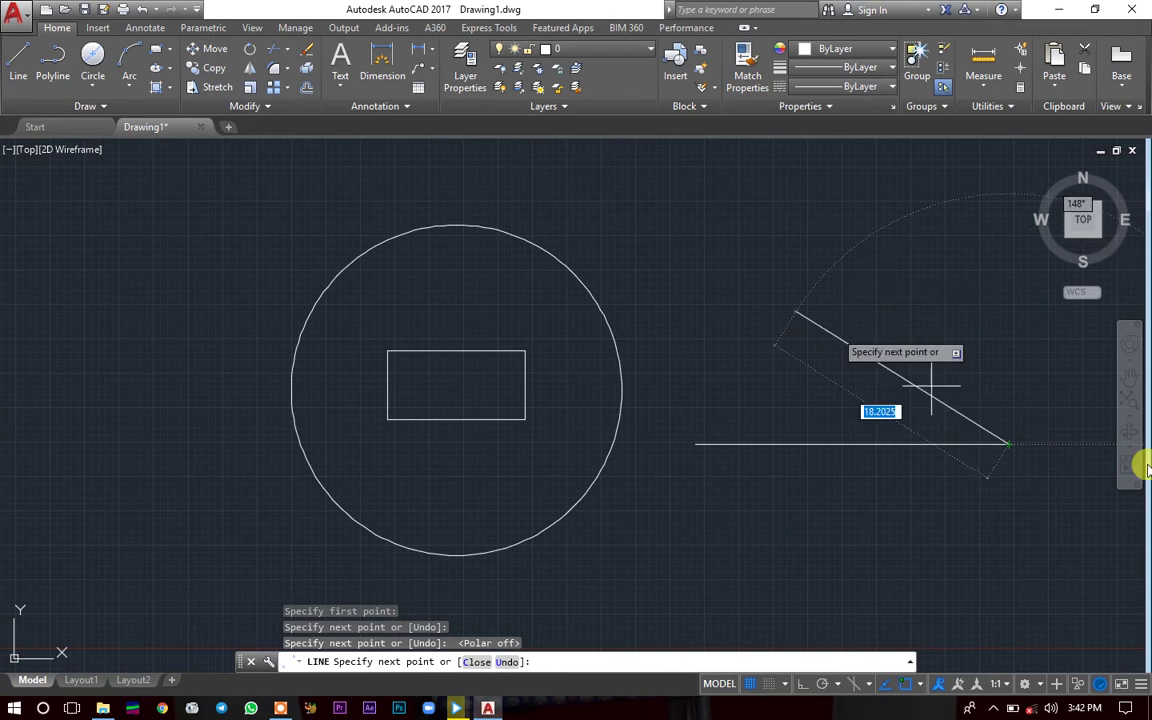
# - Draw the next line segment 10 units long with an angle override of 15 degrees
pyautogui.scroll(-2, 990, 437)
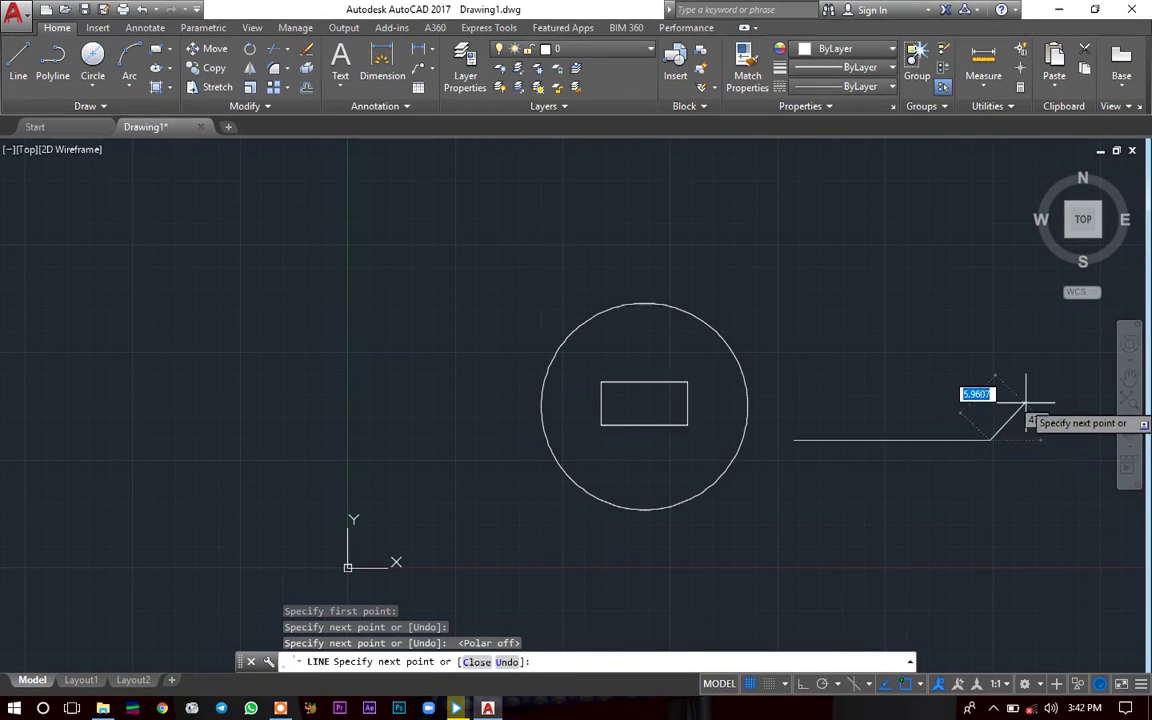
pyautogui.moveTo(1023, 404); pyautogui.dragTo(936, 406, button='middle')
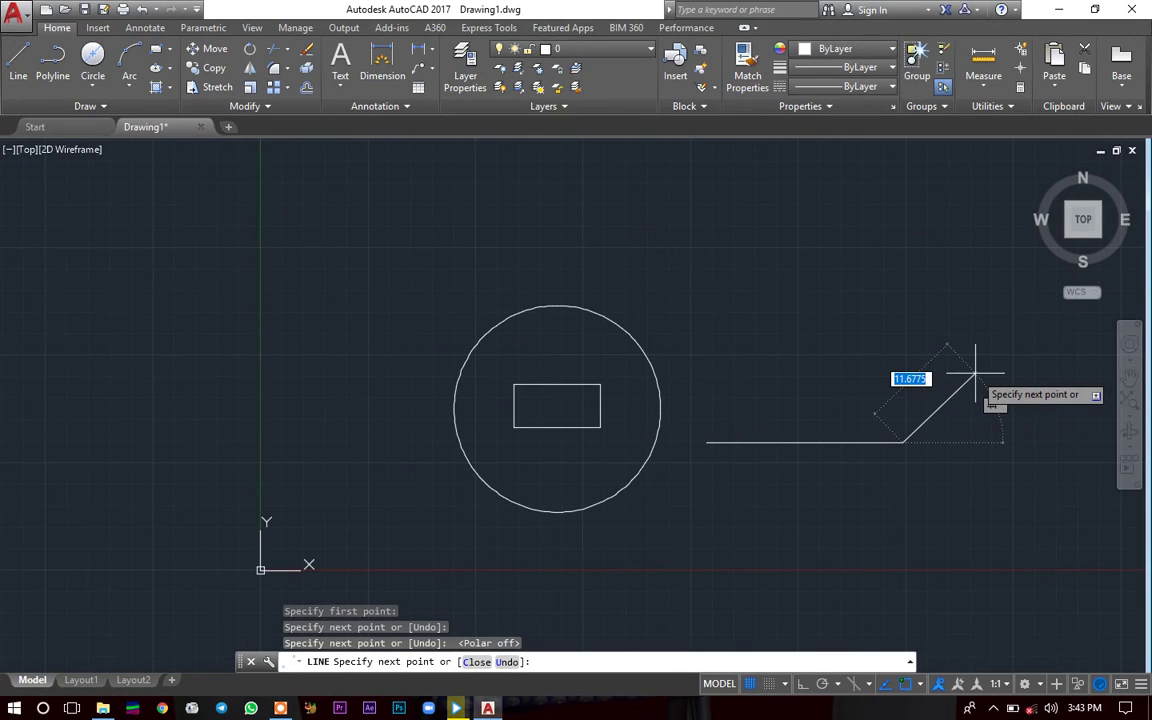
pyautogui.press('ctrl')
pyautogui.press('F8')
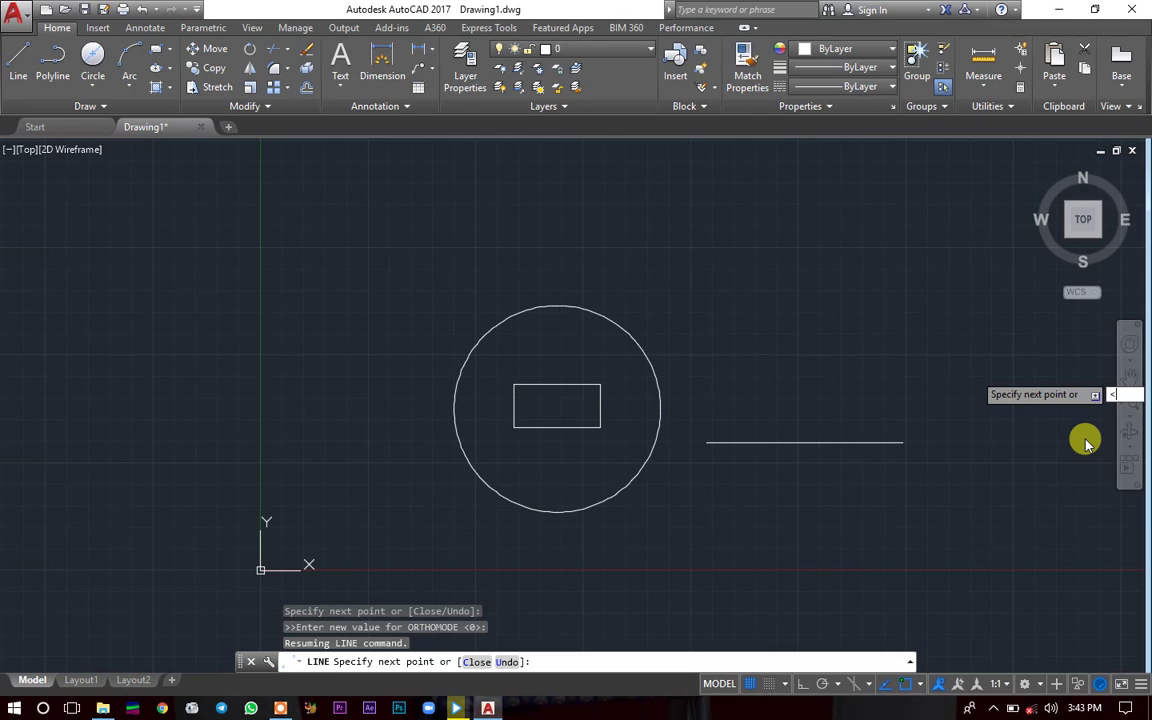
pyautogui.write('15')
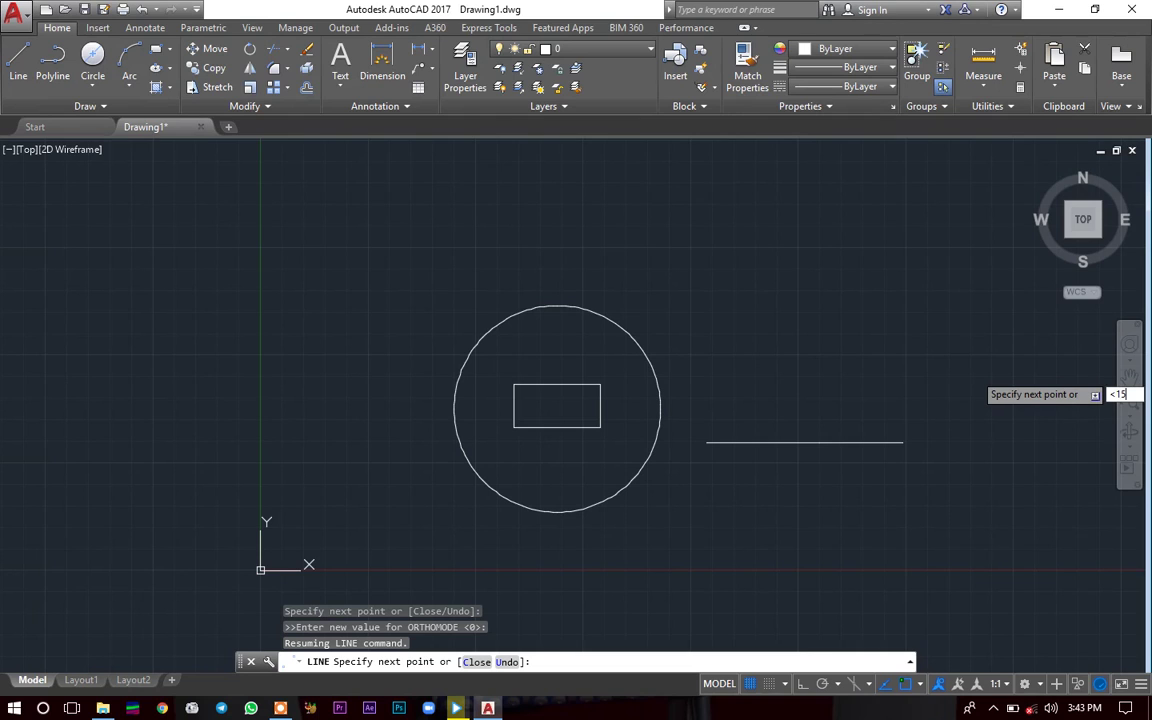
pyautogui.press('Return')
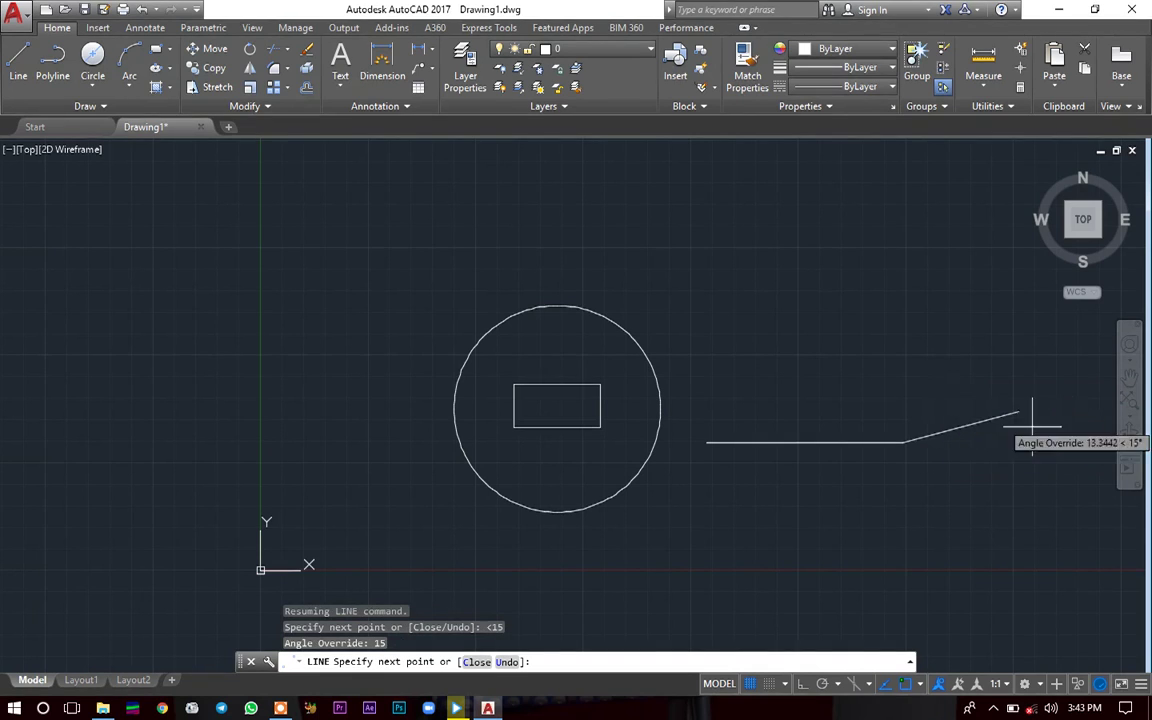
pyautogui.click(1053, 302)
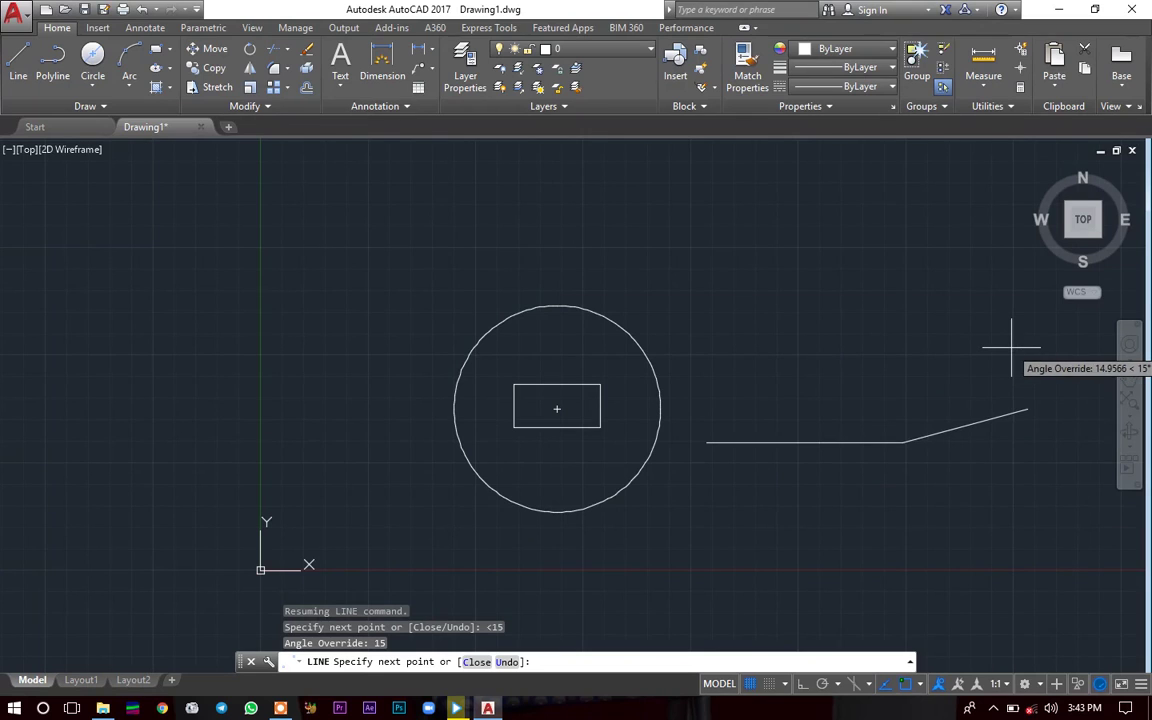
pyautogui.write('10')
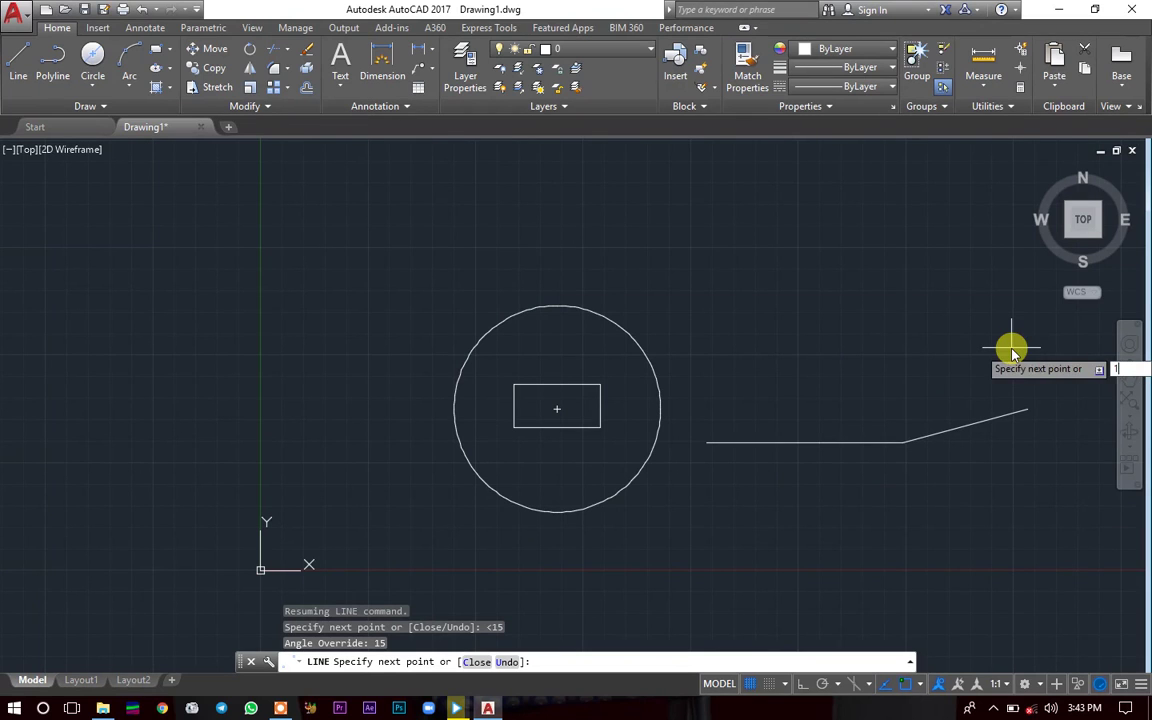
pyautogui.press('Return')
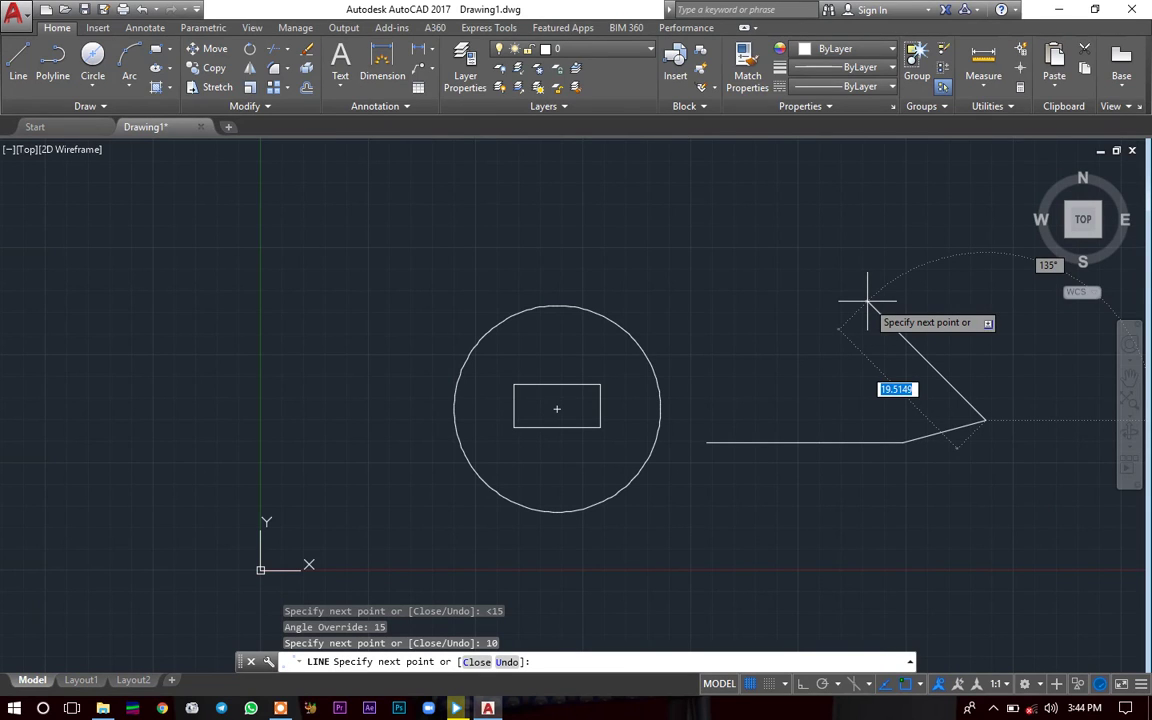
# - Draw a further segment 20 units long with an angle override of 133 degrees, and end the Line command
pyautogui.click(803, 684)
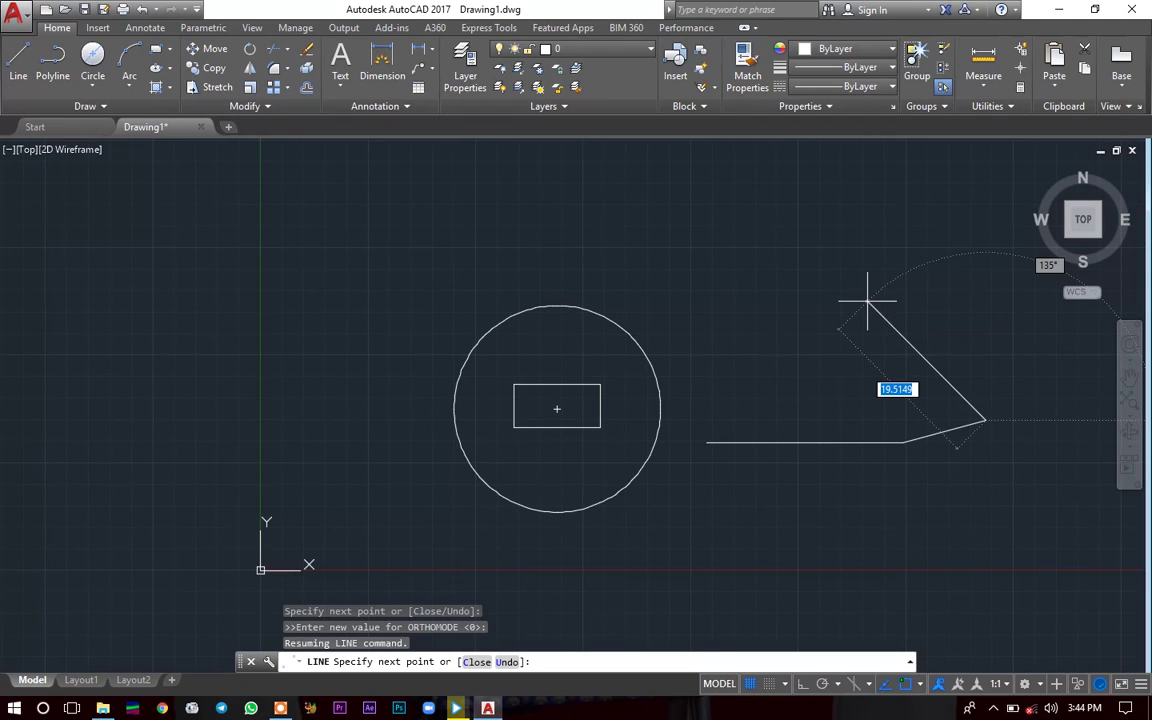
pyautogui.write('<')
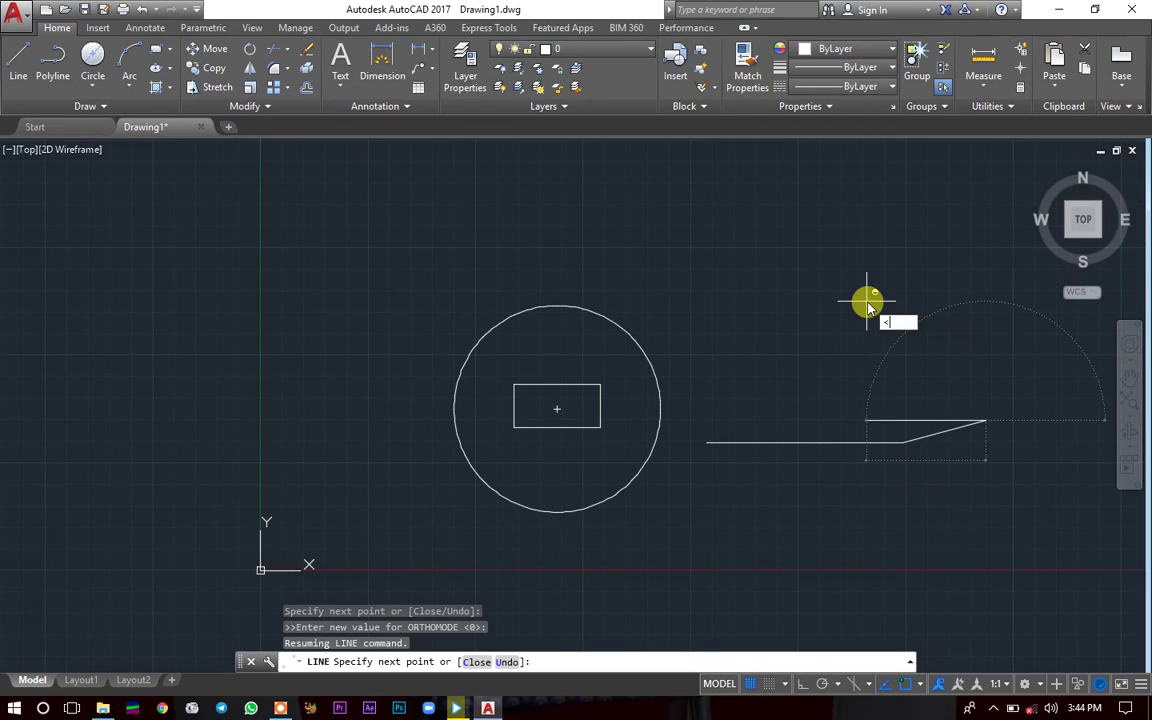
pyautogui.write('1')
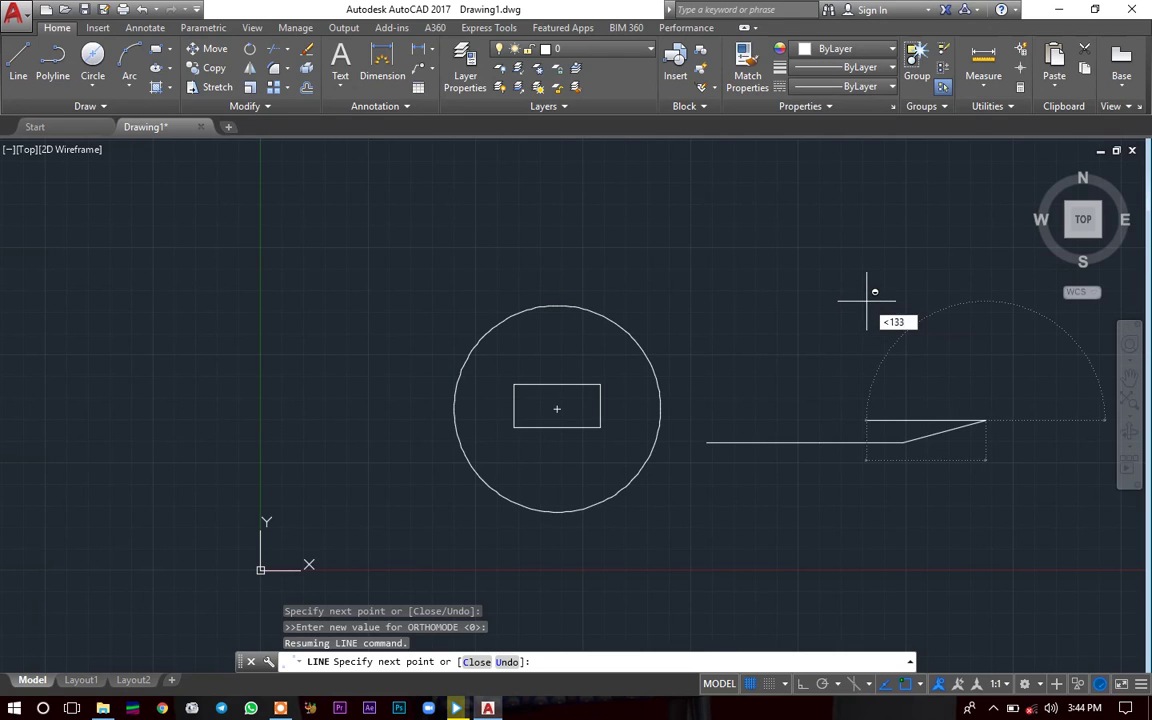
pyautogui.write('33')
pyautogui.press('Return')
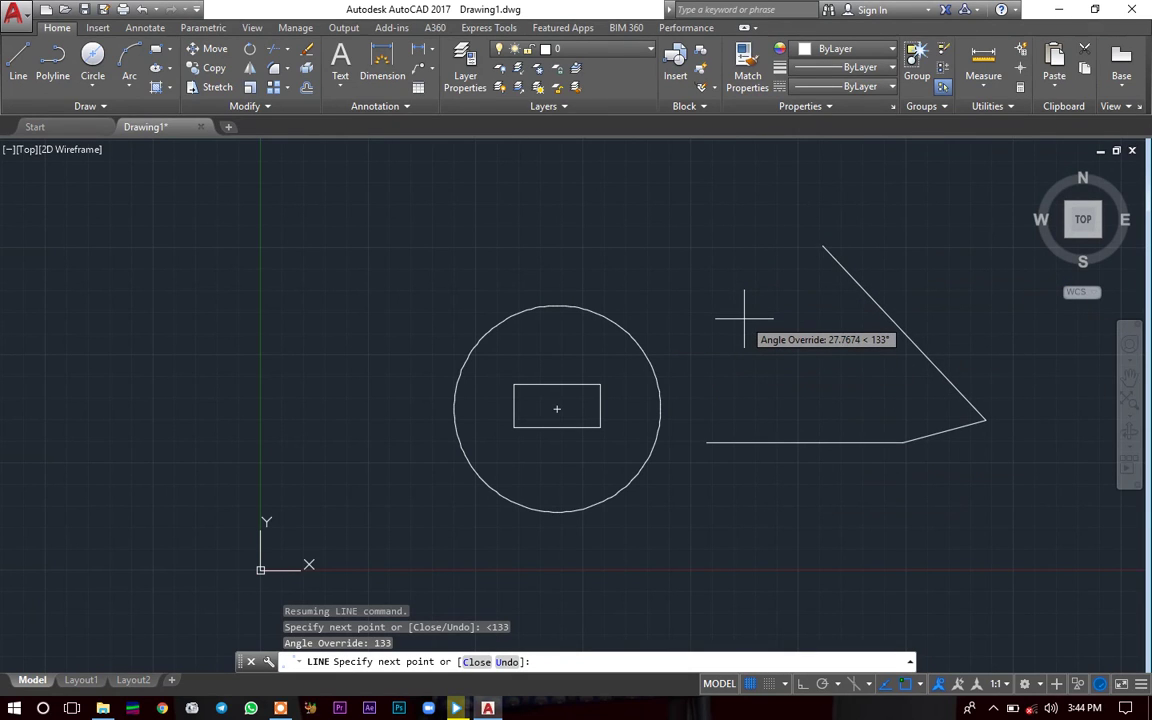
pyautogui.write('20')
pyautogui.press('Return')
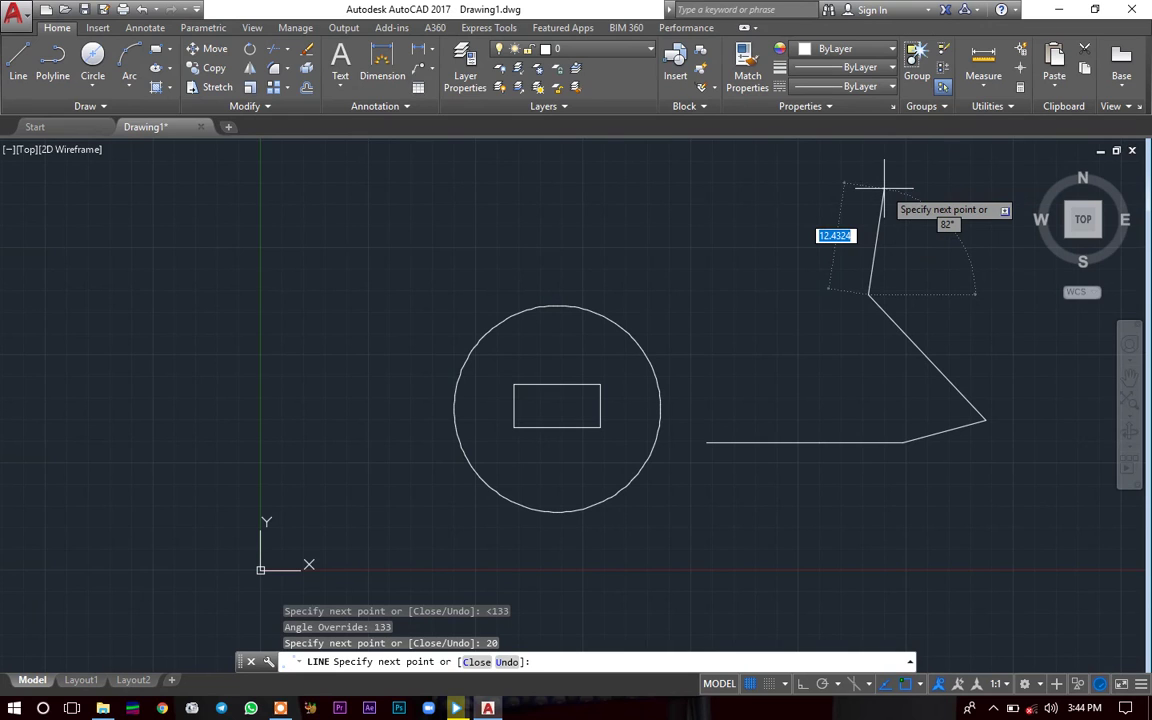
pyautogui.press('Return')
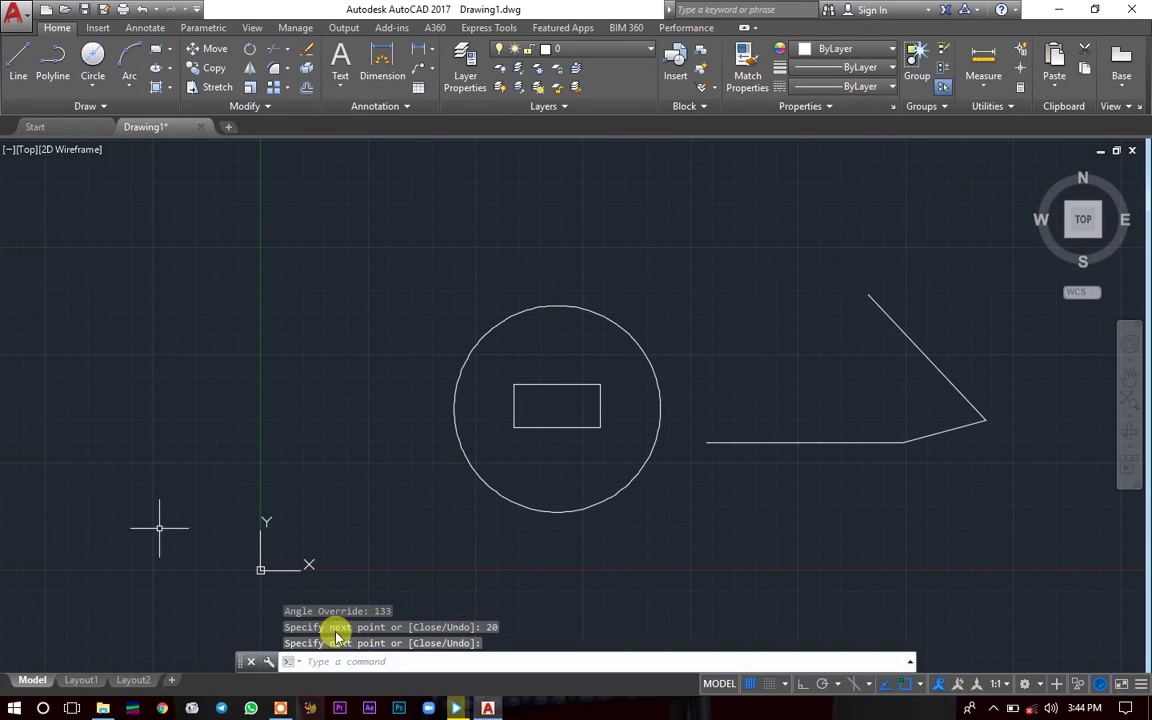
# - In the drawing units (UN), set Decimal lengths with 0.00 precision and Centimeters as the insertion scale
pyautogui.click(382, 659)
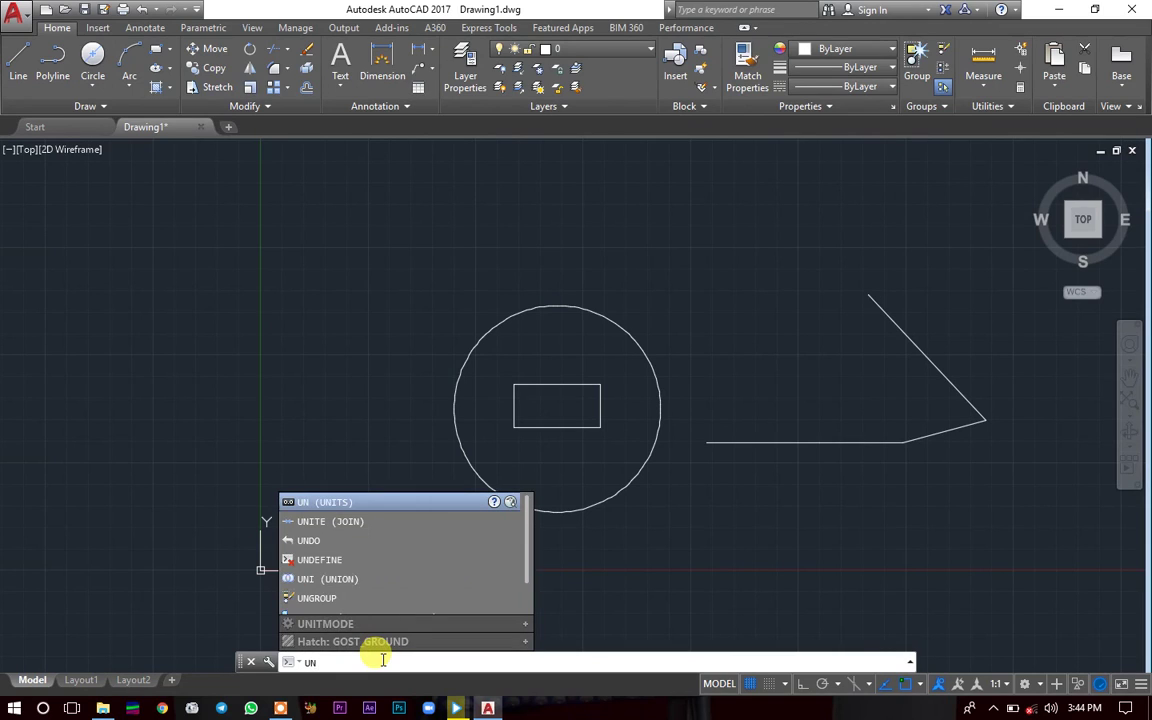
pyautogui.click(324, 503)
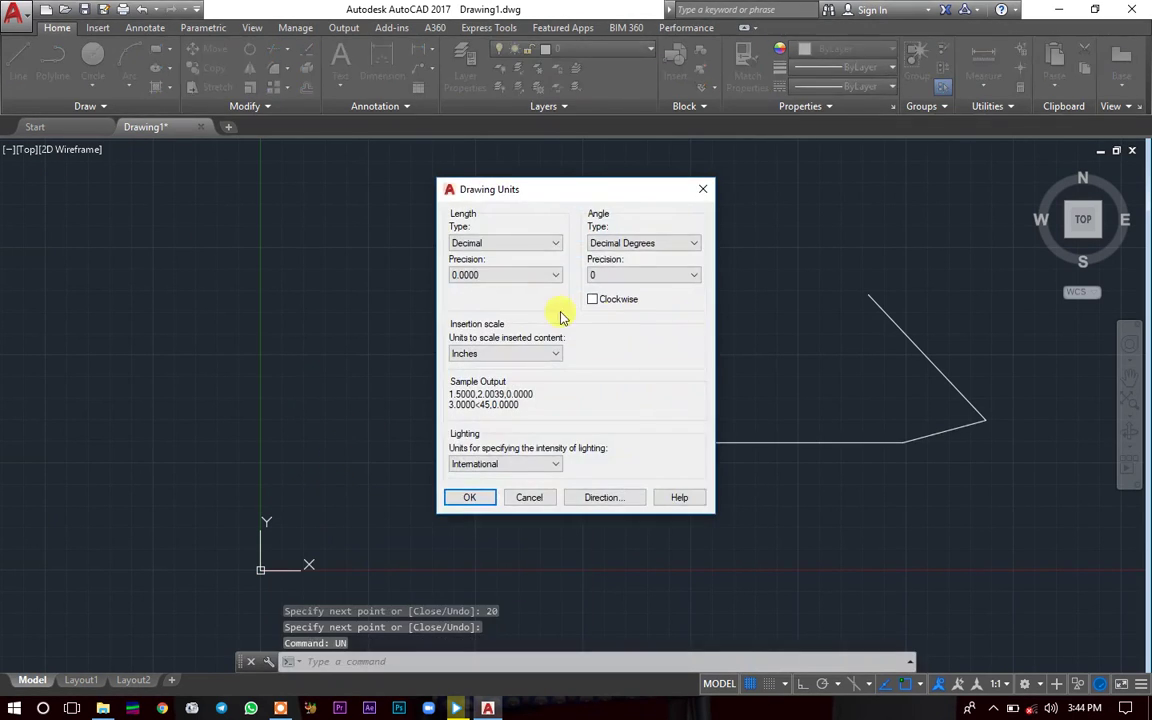
pyautogui.click(505, 244)
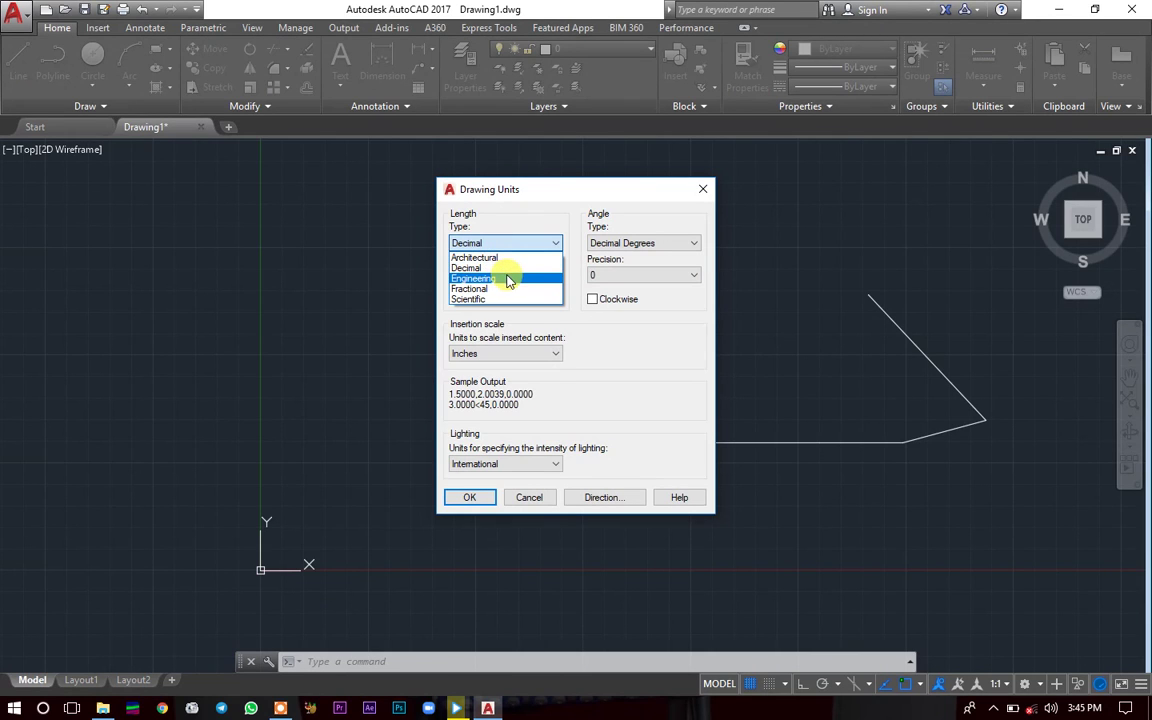
pyautogui.click(502, 267)
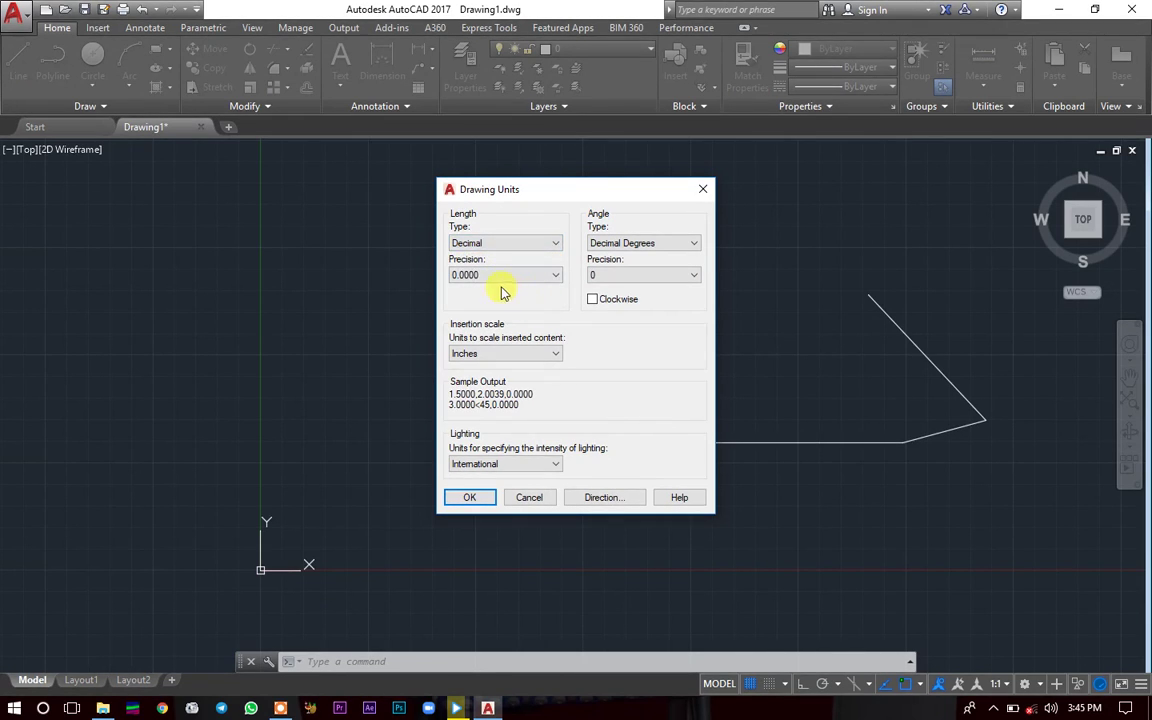
pyautogui.click(490, 274)
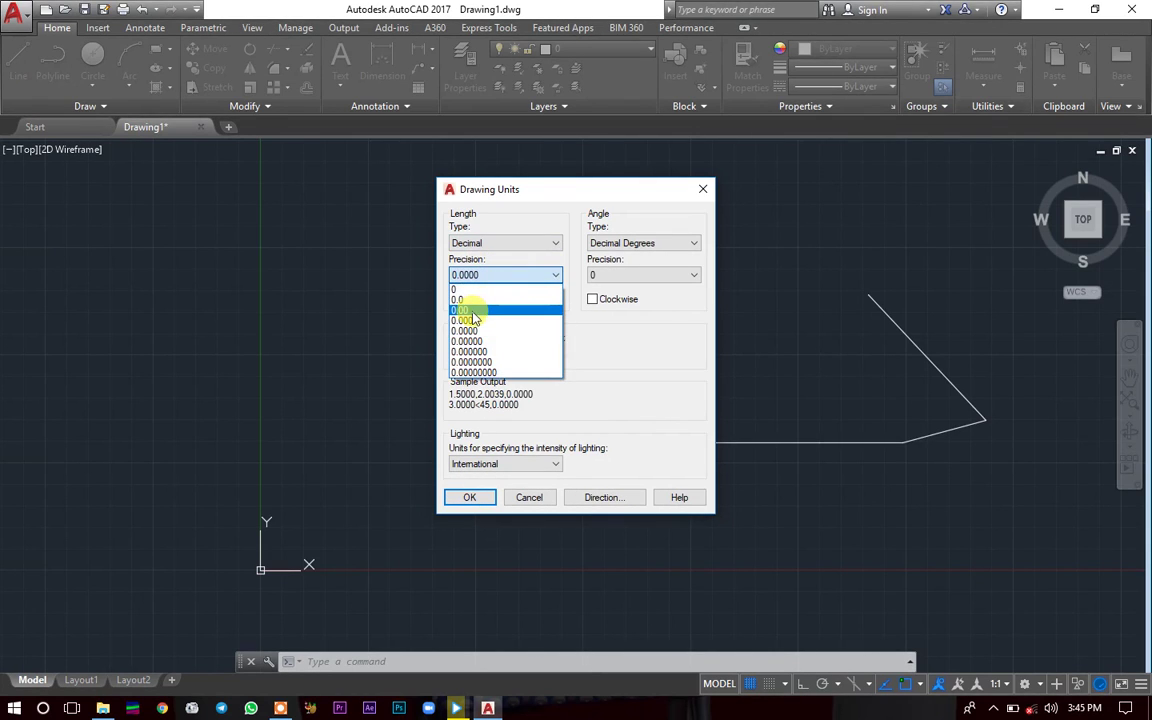
pyautogui.click(472, 311)
pyautogui.click(517, 353)
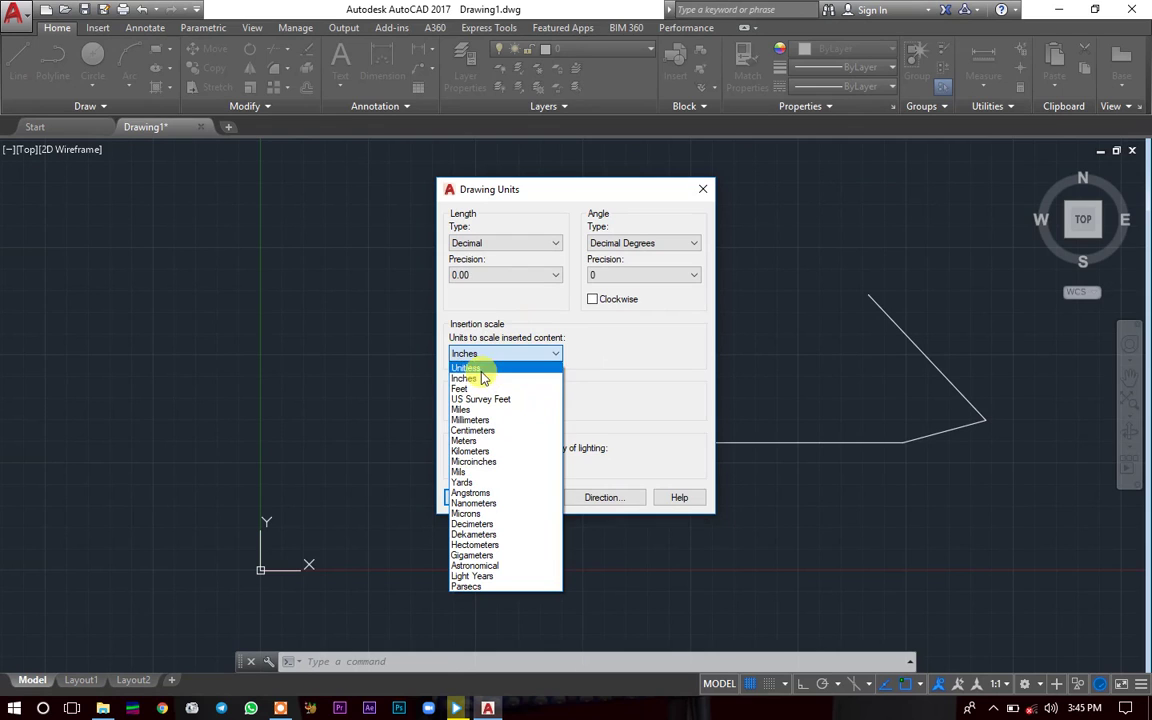
pyautogui.click(474, 431)
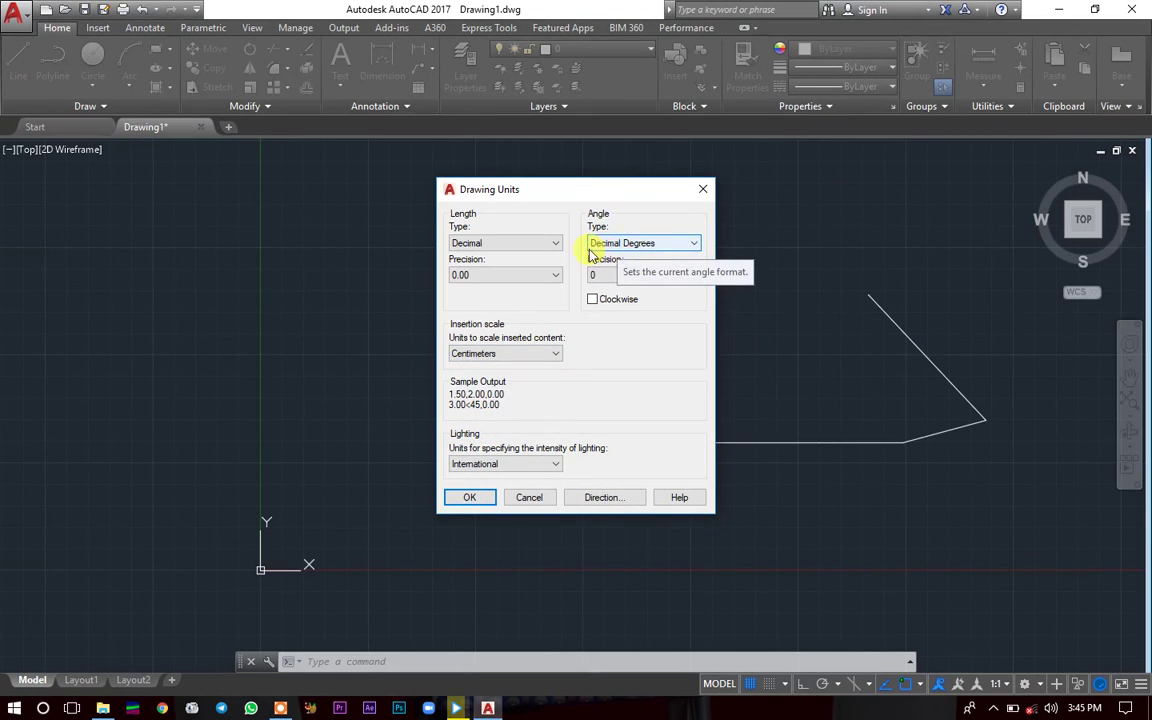
# - Keep Decimal Degrees as the angle type, set the angle precision to 0.00, and apply the drawing units
pyautogui.click(557, 466)
pyautogui.click(548, 466)
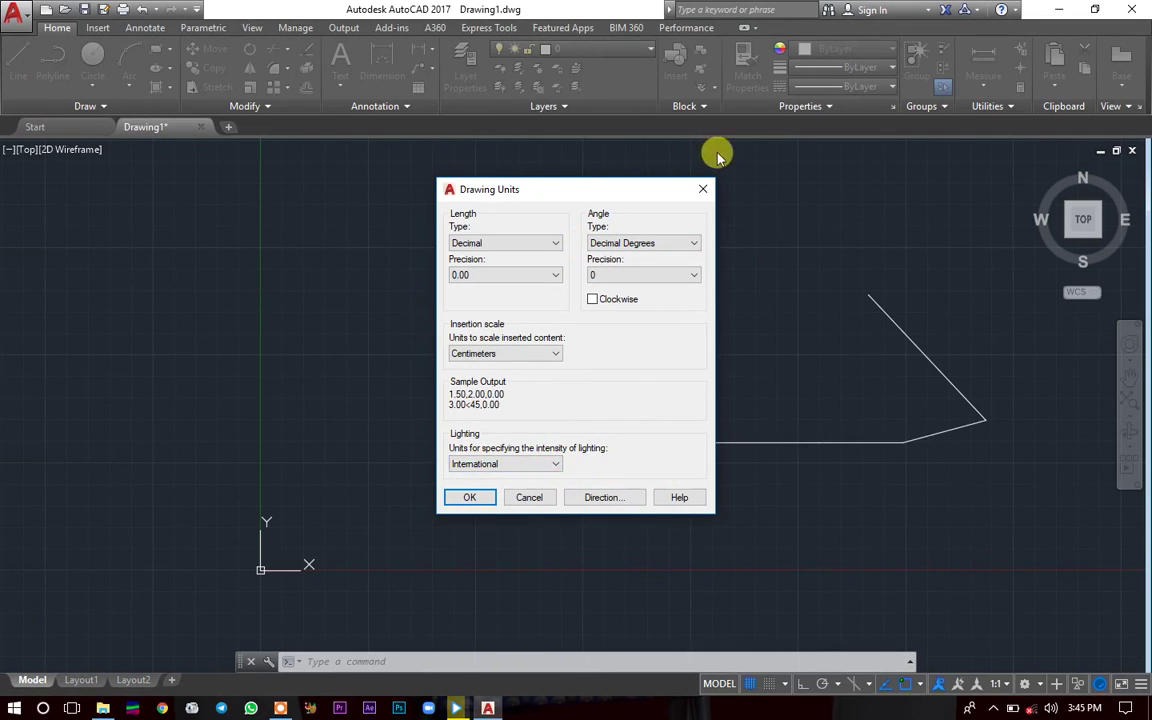
pyautogui.click(645, 243)
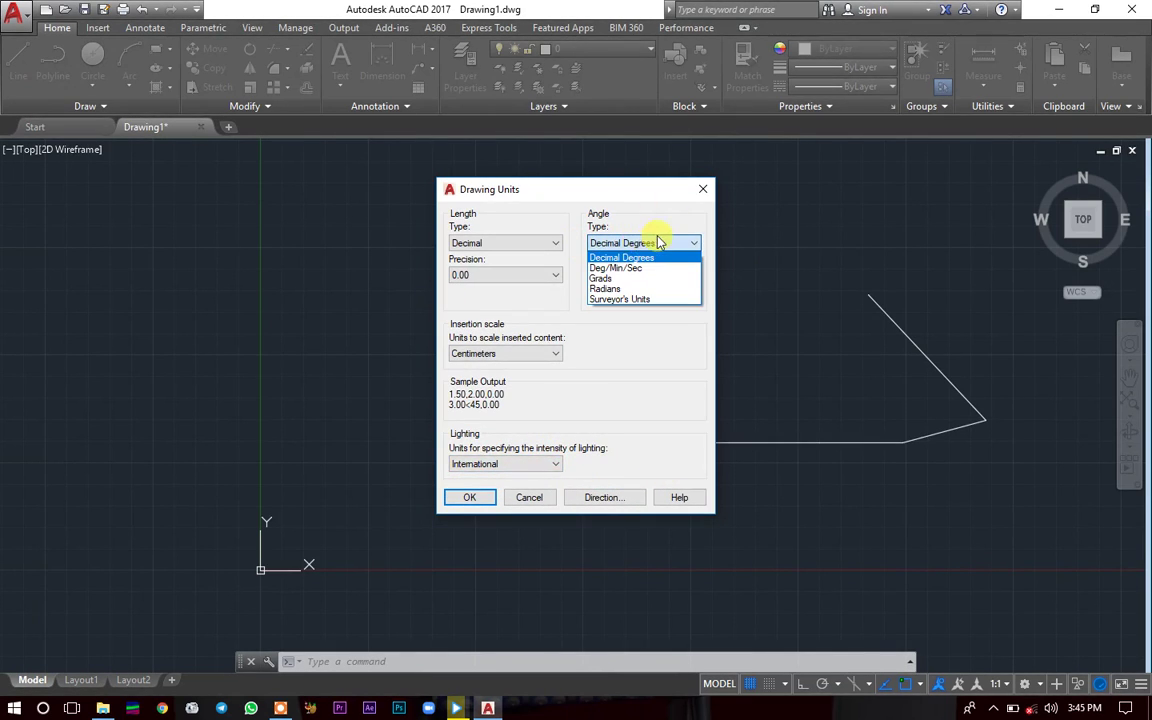
pyautogui.click(658, 243)
pyautogui.click(630, 277)
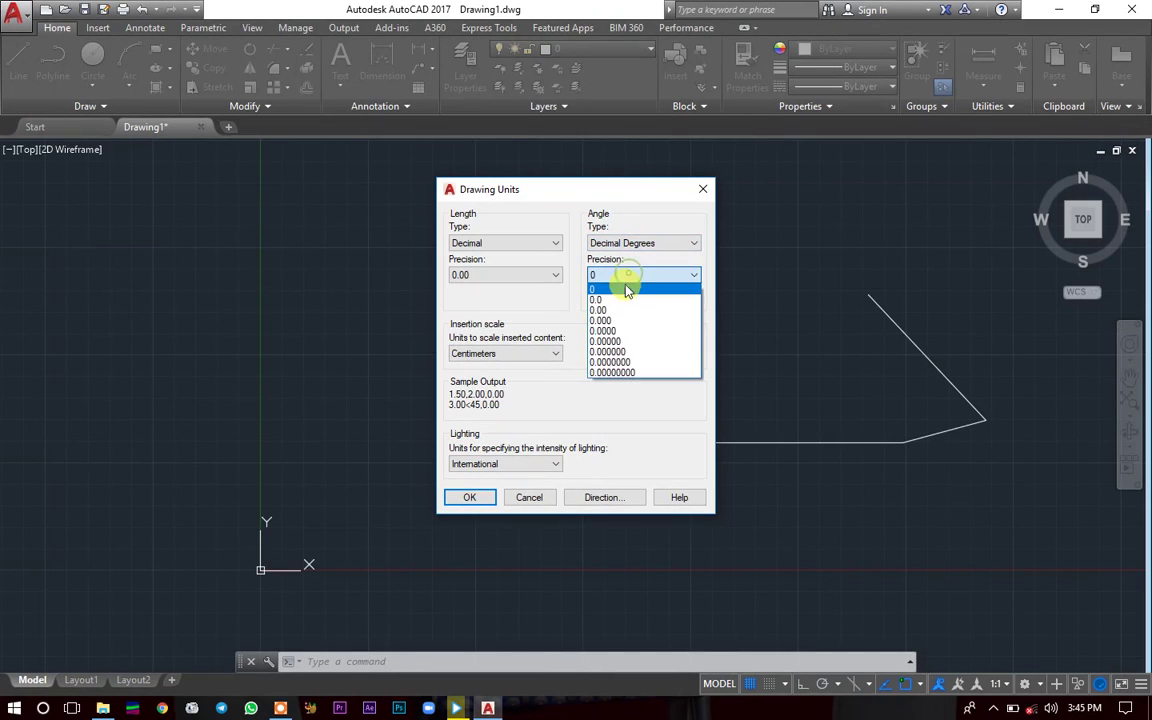
pyautogui.click(628, 311)
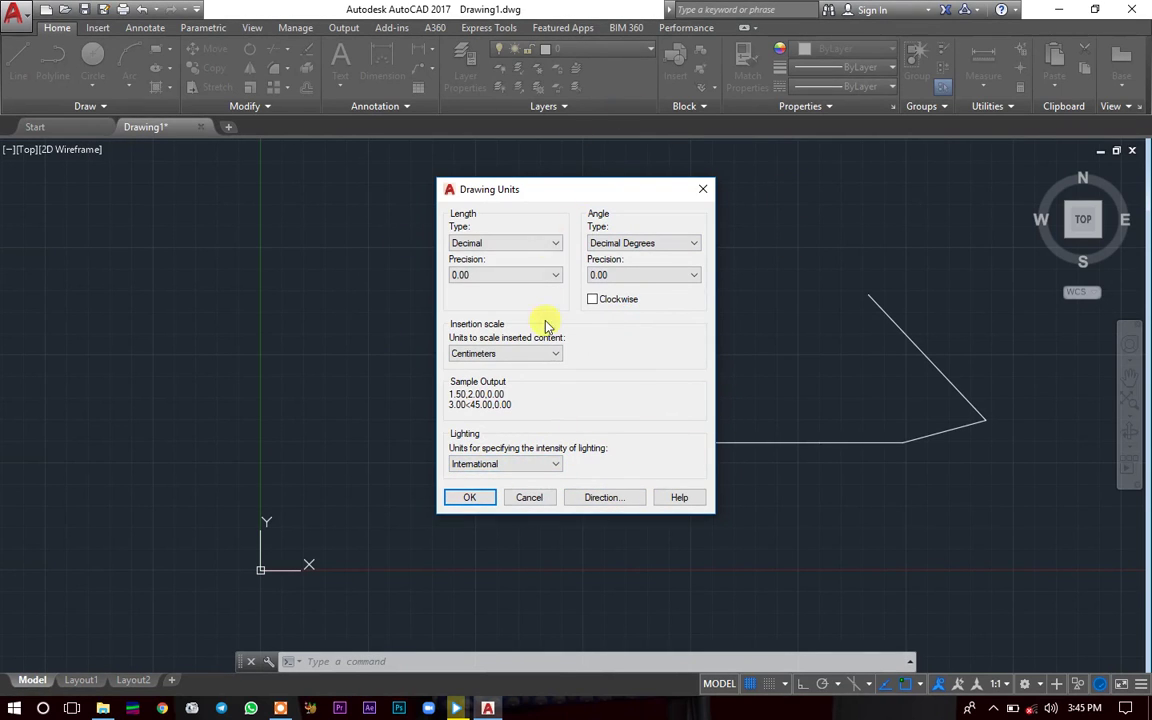
pyautogui.click(472, 497)
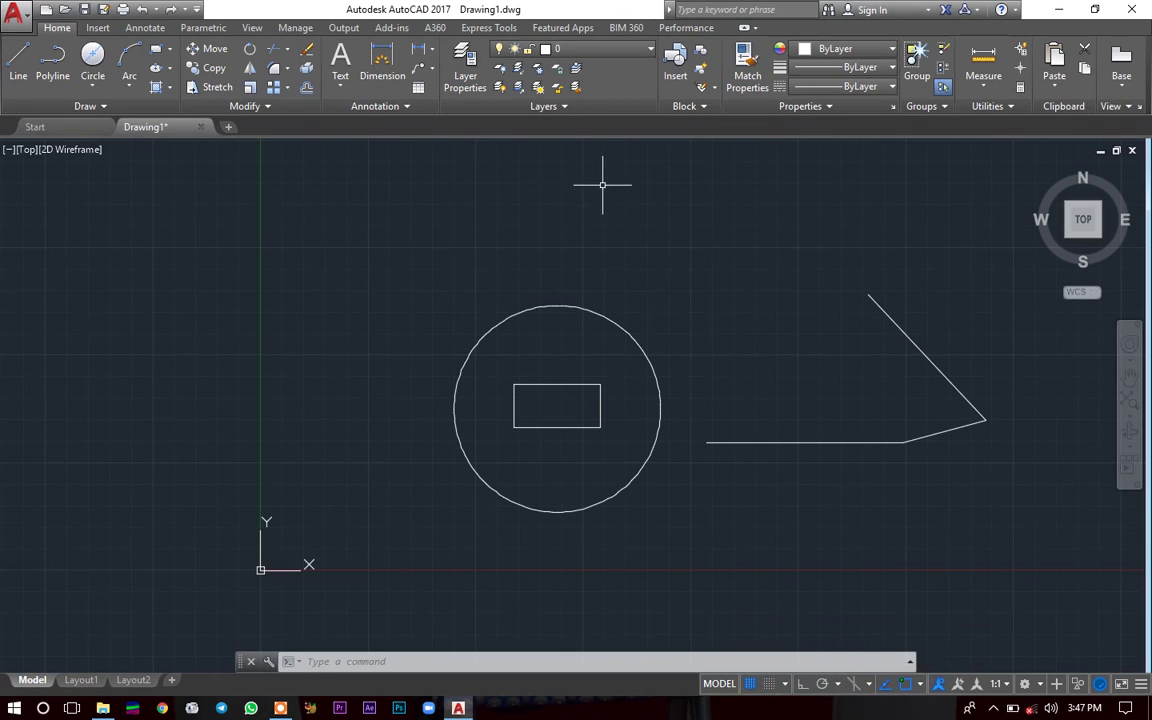
pyautogui.click(618, 221)
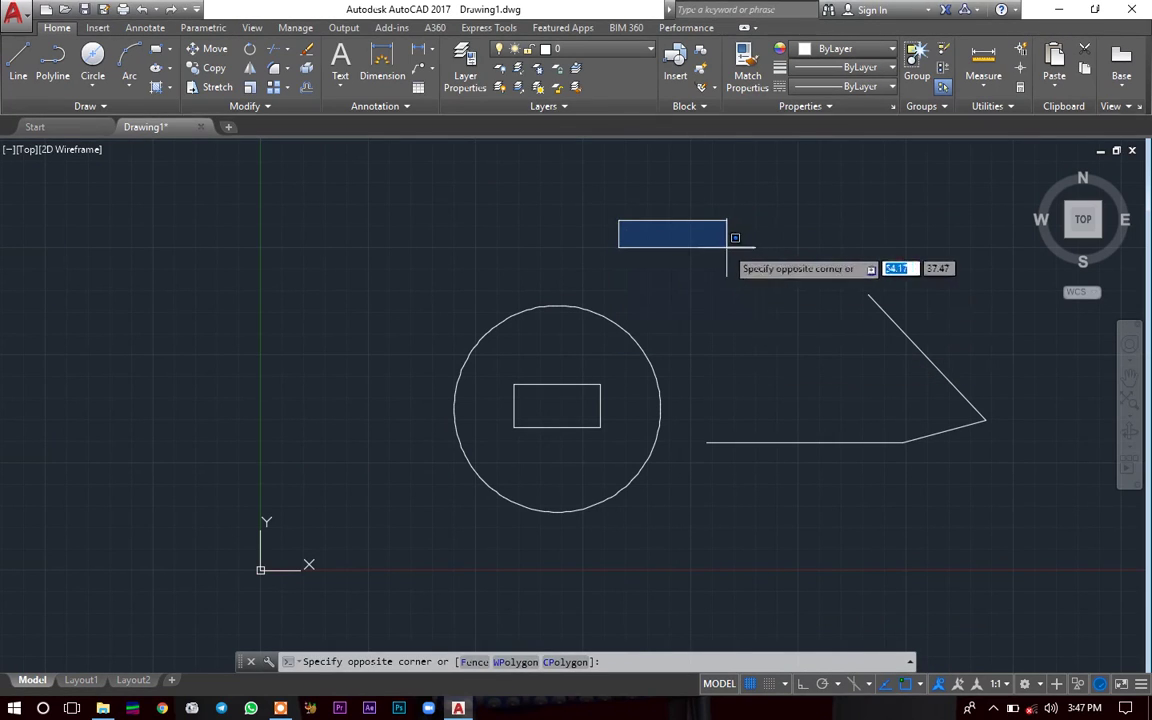
# - Start a line in the empty area above the circle with a very short, nearly vertical first segment
pyautogui.click(727, 247)
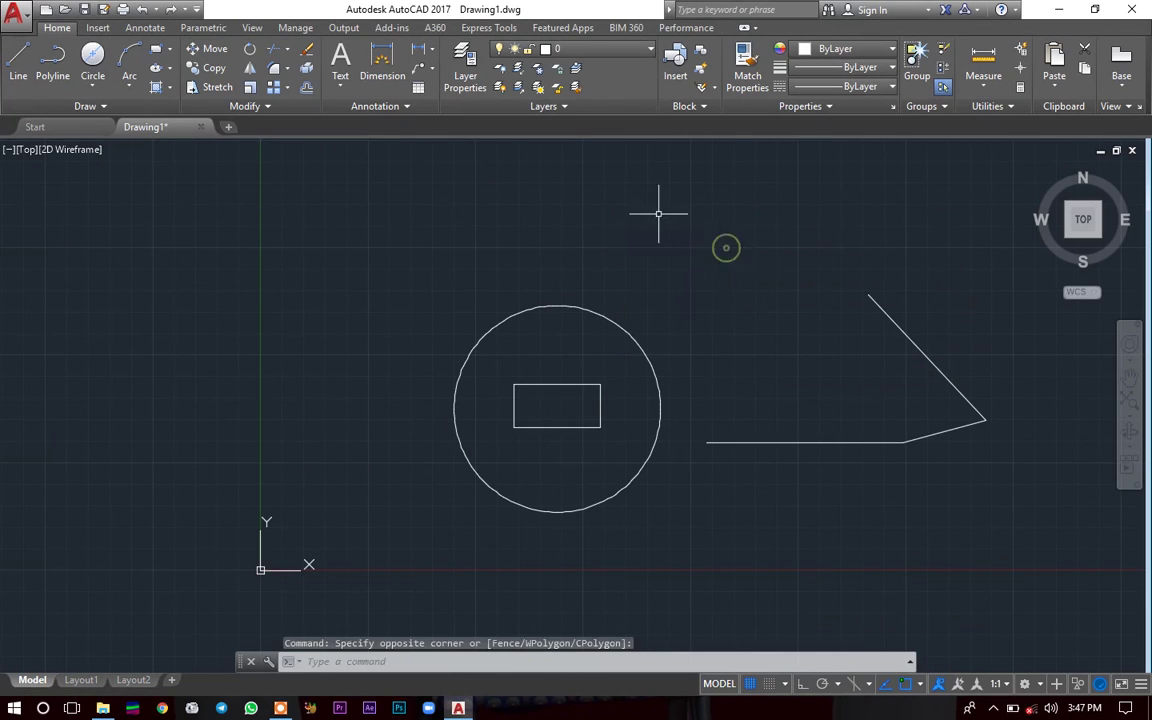
pyautogui.click(18, 58)
pyautogui.scroll(6, 625, 255)
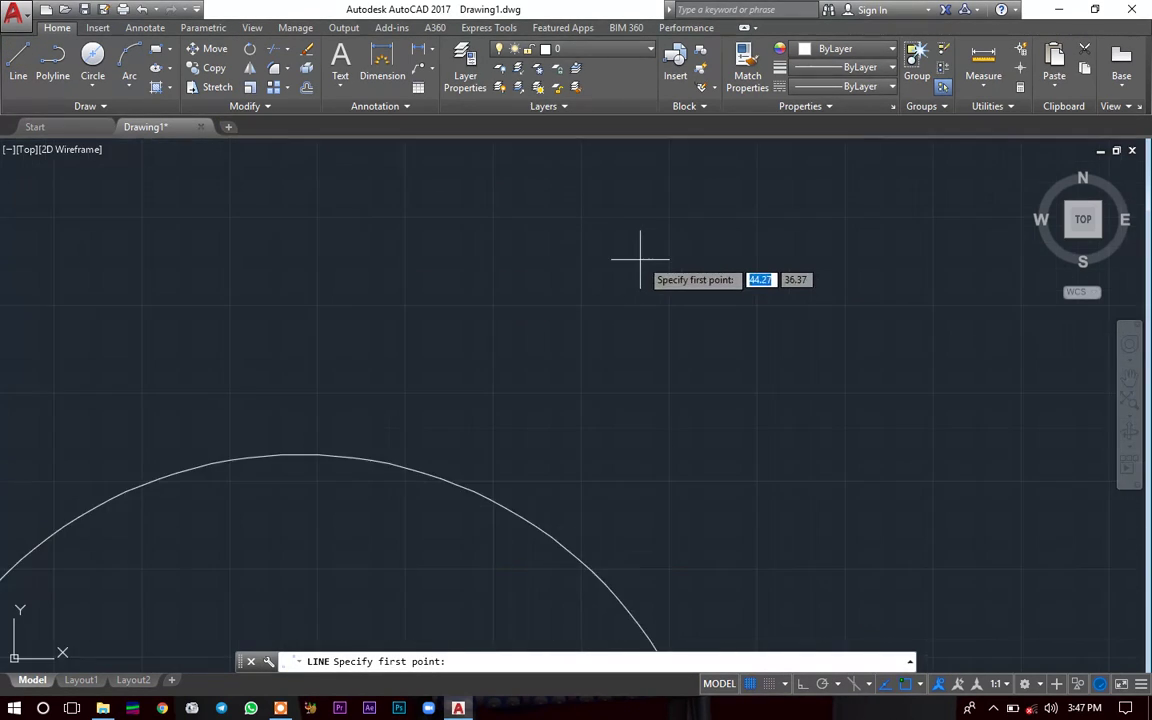
pyautogui.scroll(-4, 675, 257)
pyautogui.click(672, 270)
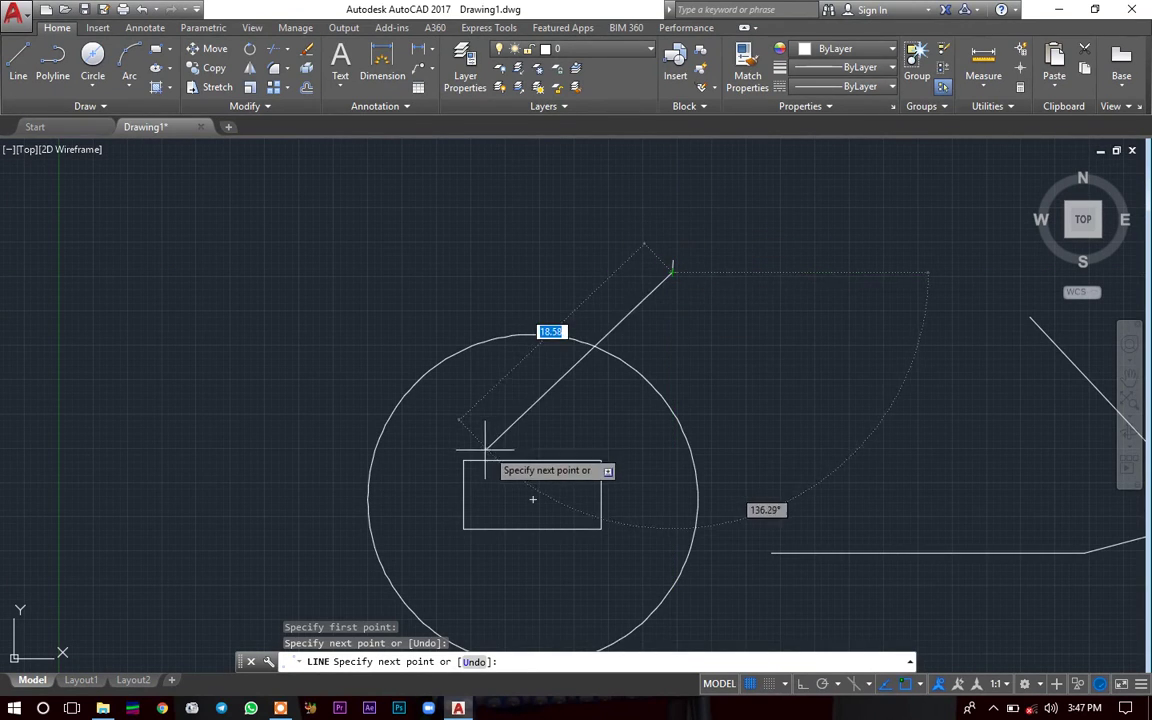
pyautogui.moveTo(644, 312); pyautogui.dragTo(617, 341, button='middle')
pyautogui.scroll(2, 750, 228)
pyautogui.moveTo(751, 229)
pyautogui.mouseDown(button='middle')
pyautogui.moveTo(510, 374)
pyautogui.moveTo(446, 322)
pyautogui.mouseUp(button='middle')
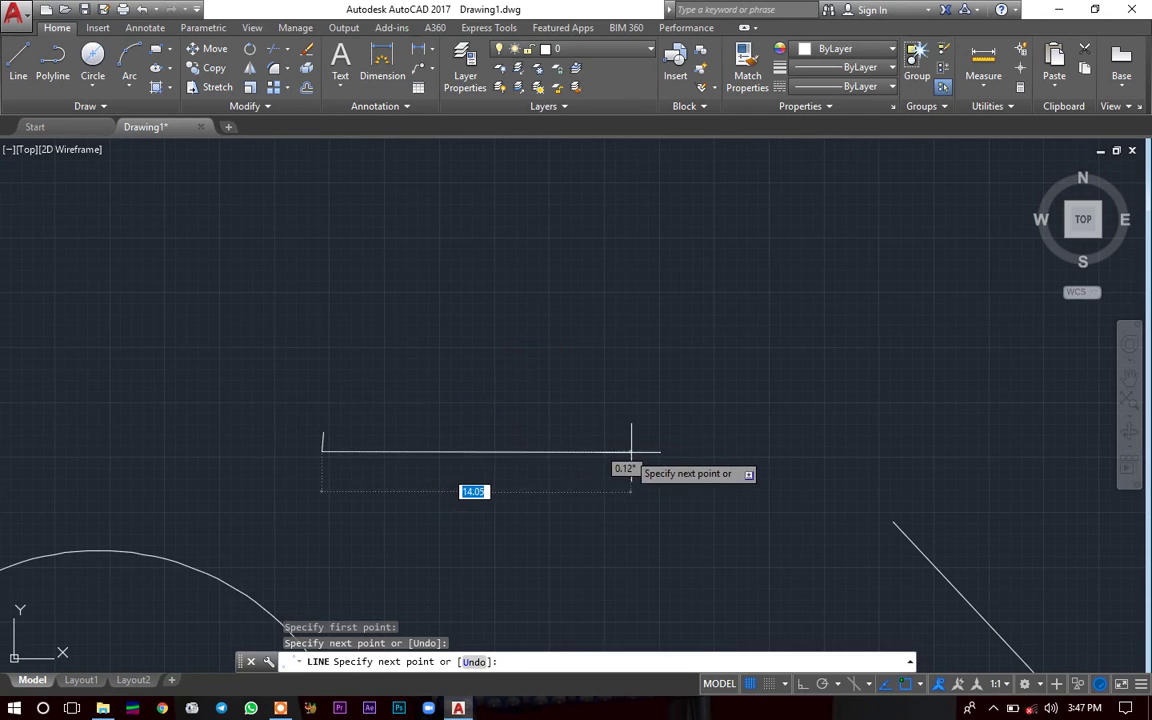
# - Turn on Ortho mode for the line being drawn and add the Dynamic Input toggle to the status bar
pyautogui.click(803, 686)
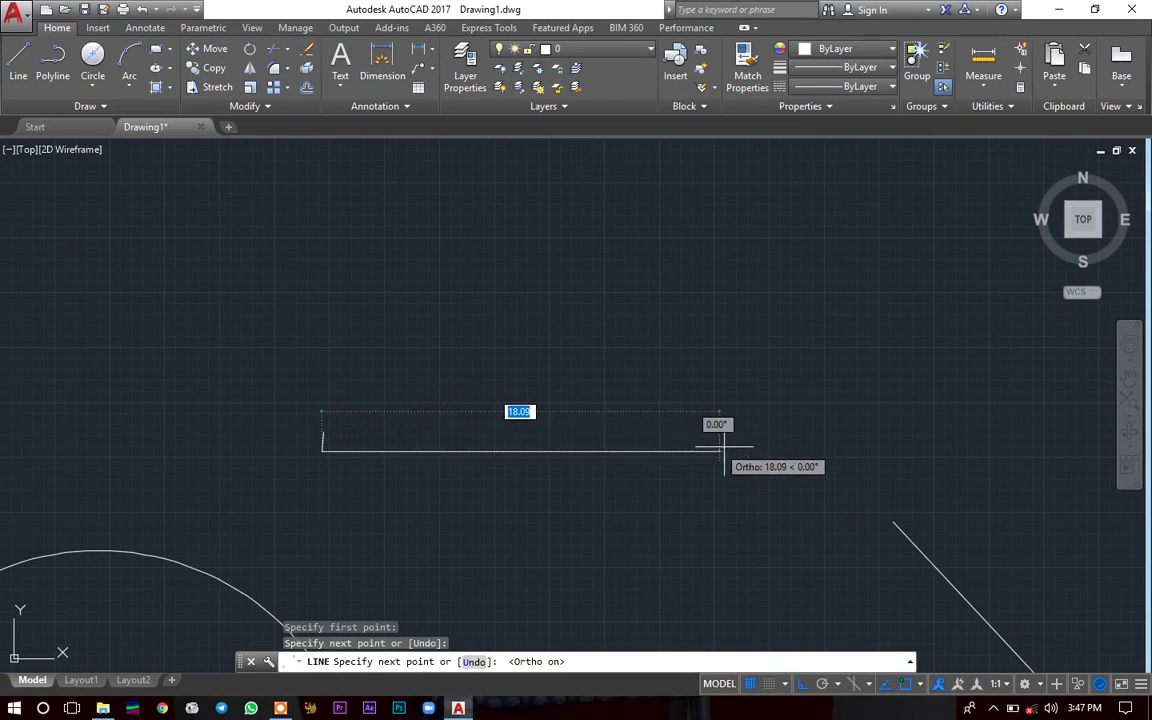
pyautogui.click(1140, 688)
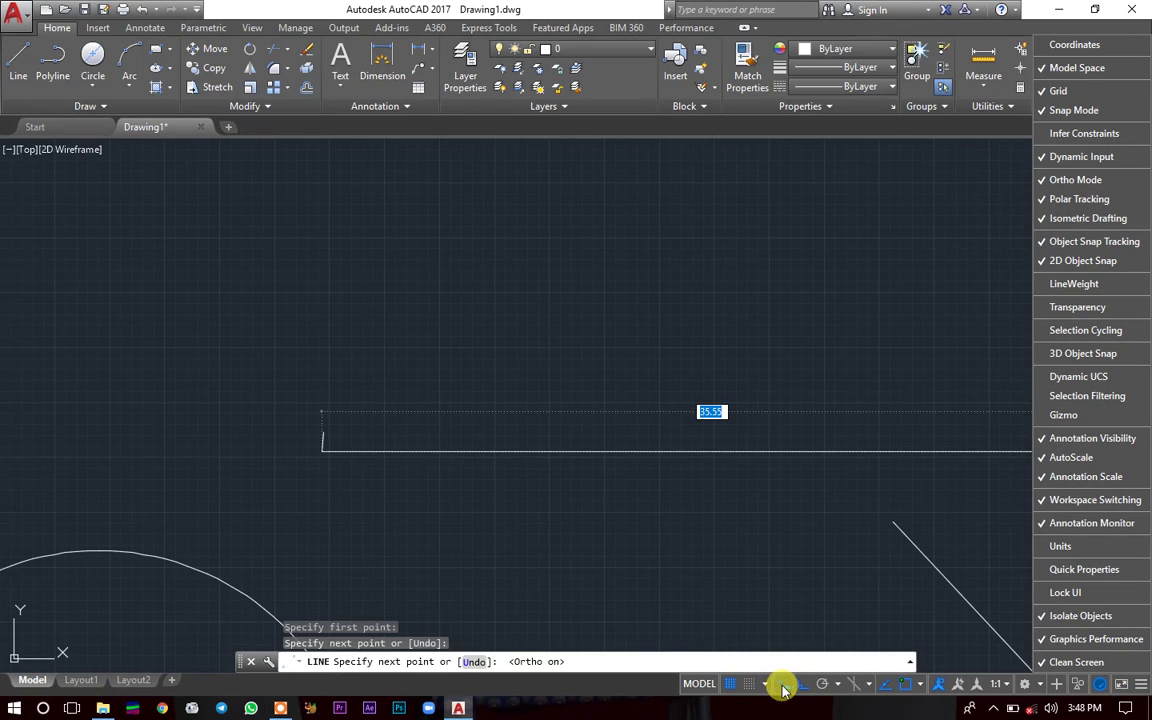
pyautogui.click(770, 615)
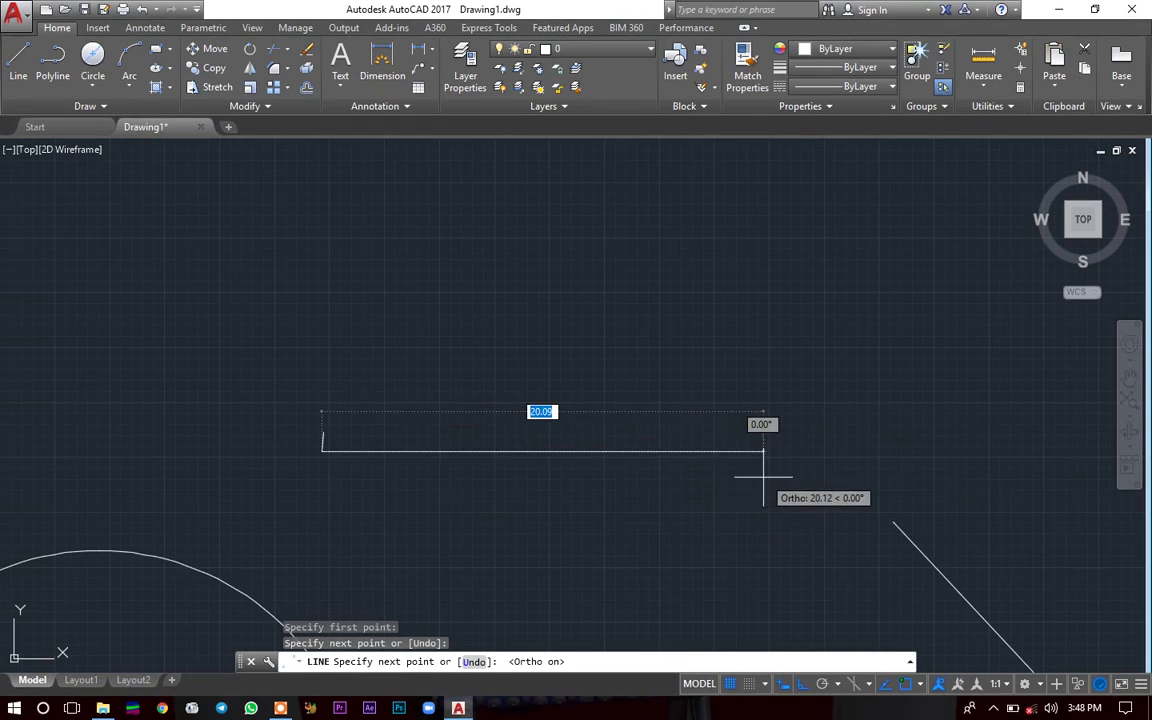
# - Draw three connected orthogonal segments: 35 units to the right, 25 units up and 35 units back to the left
pyautogui.write('35')
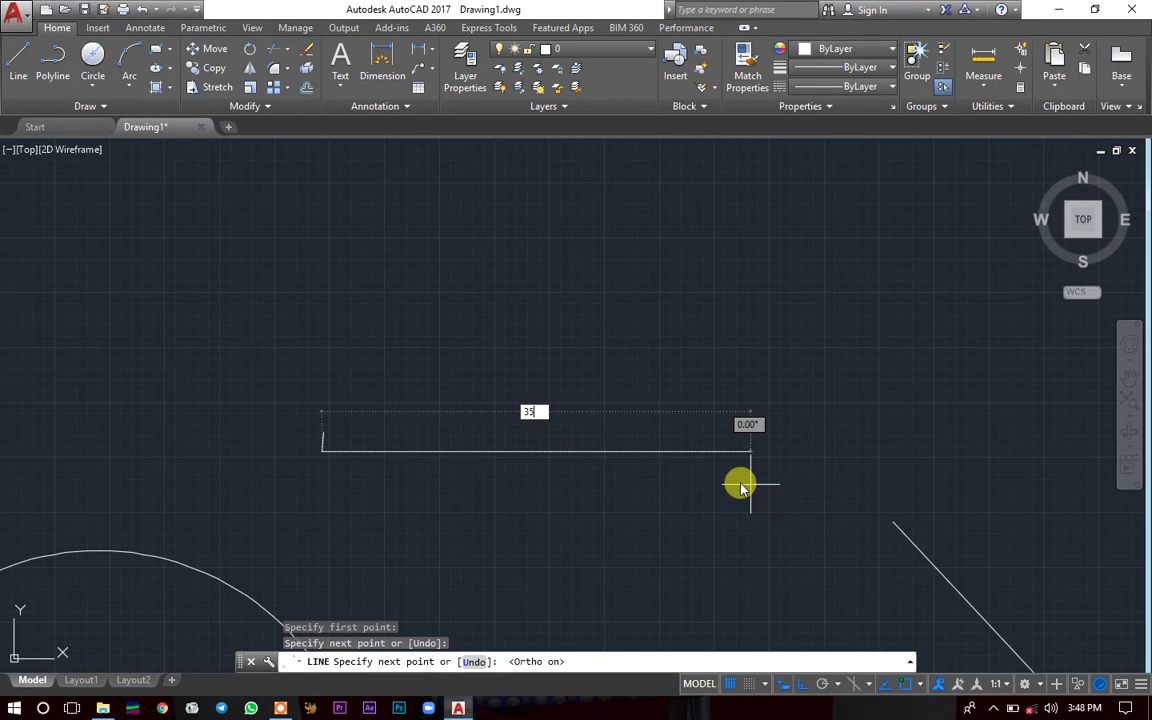
pyautogui.press('Return')
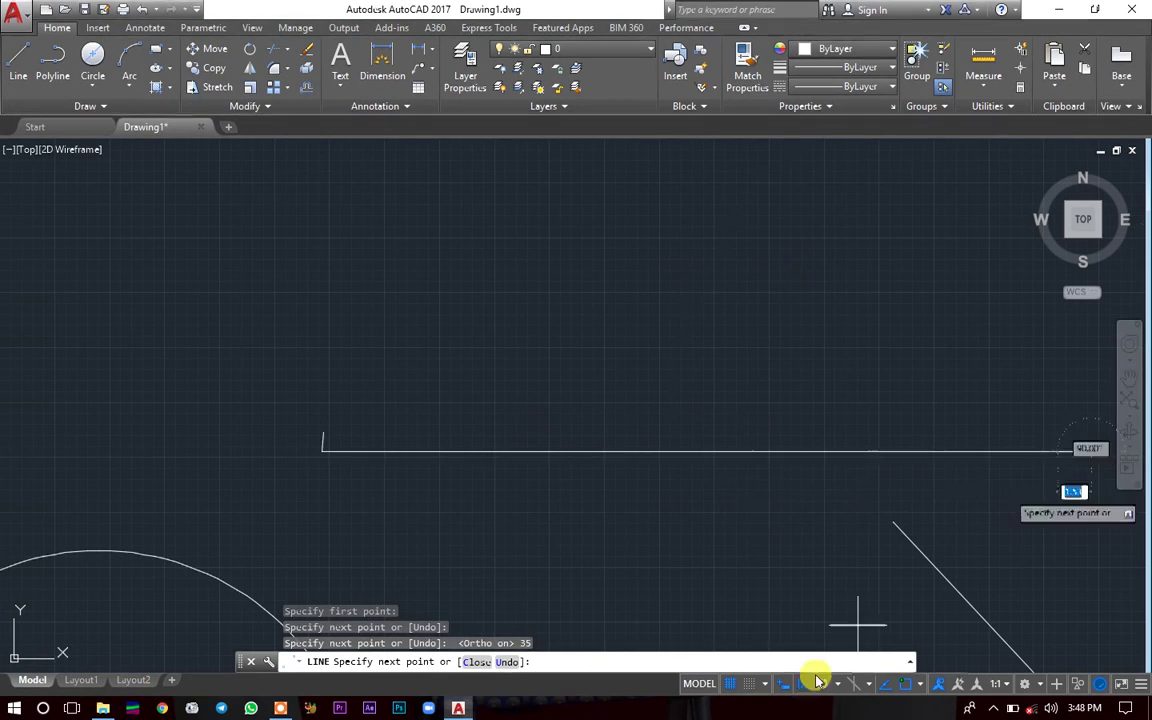
pyautogui.scroll(-2, 889, 595)
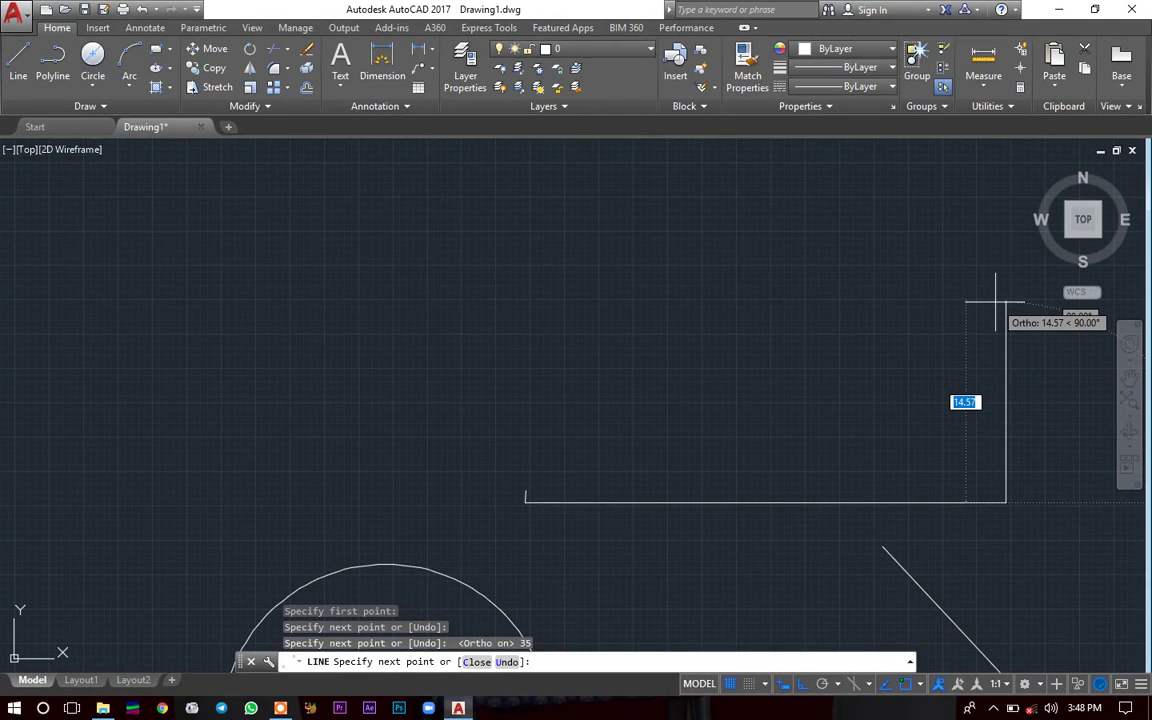
pyautogui.write('25')
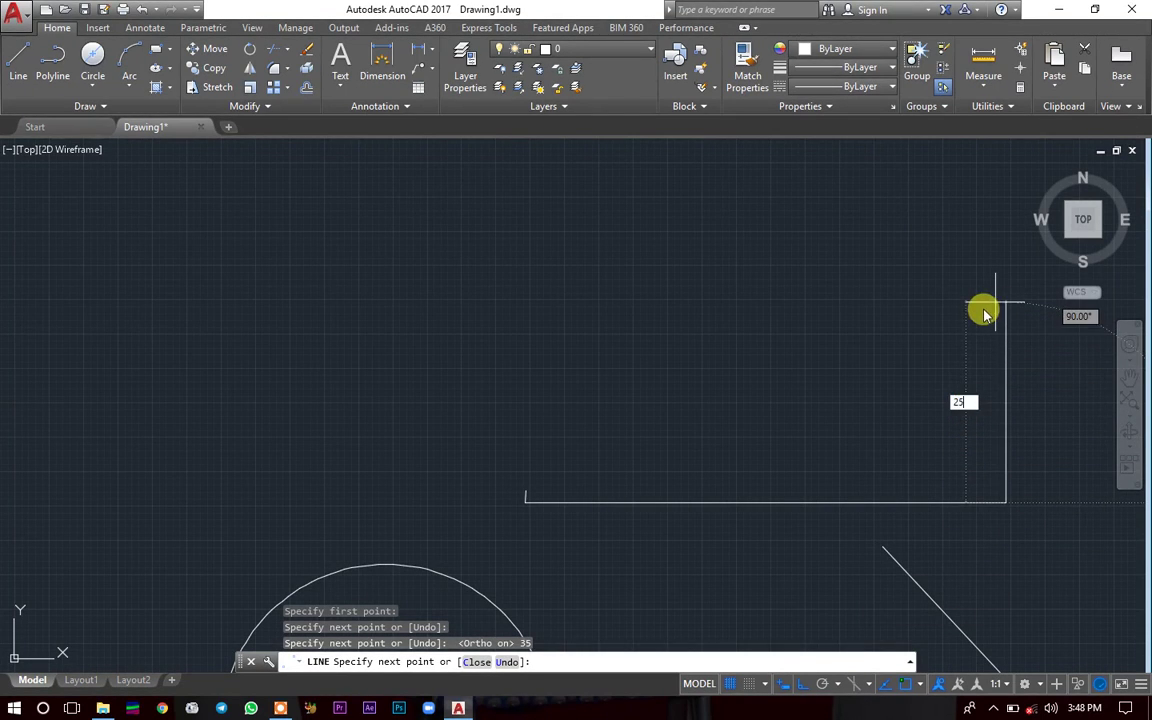
pyautogui.press('Return')
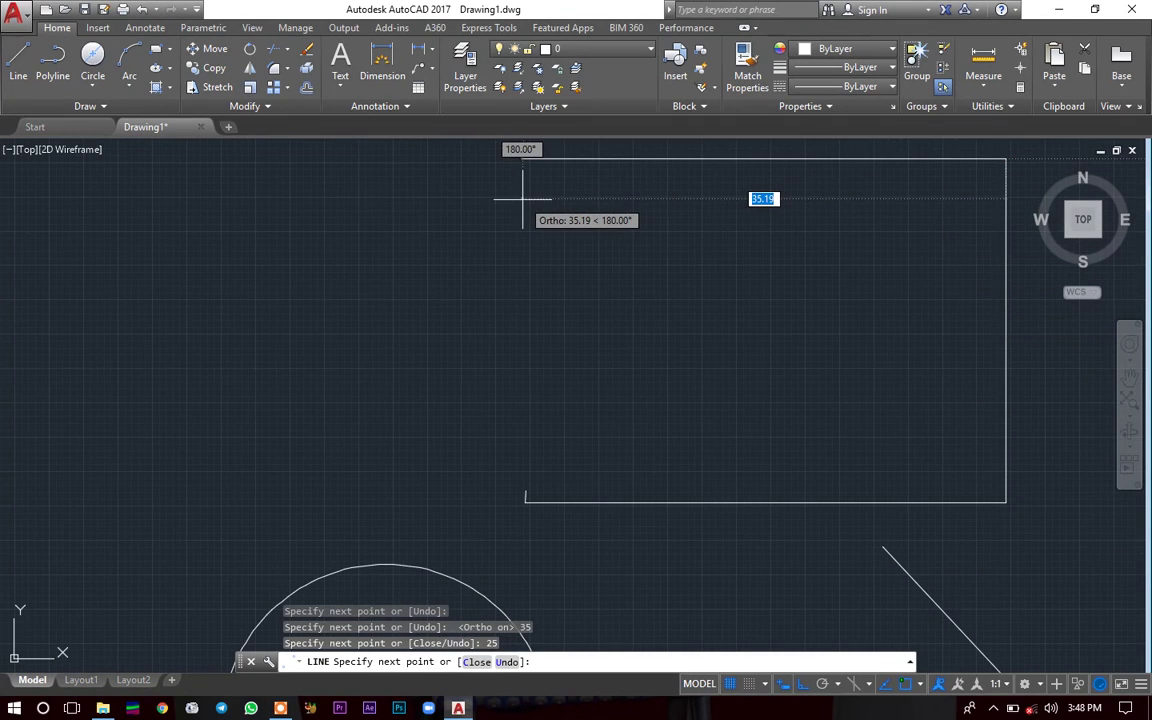
pyautogui.write('3')
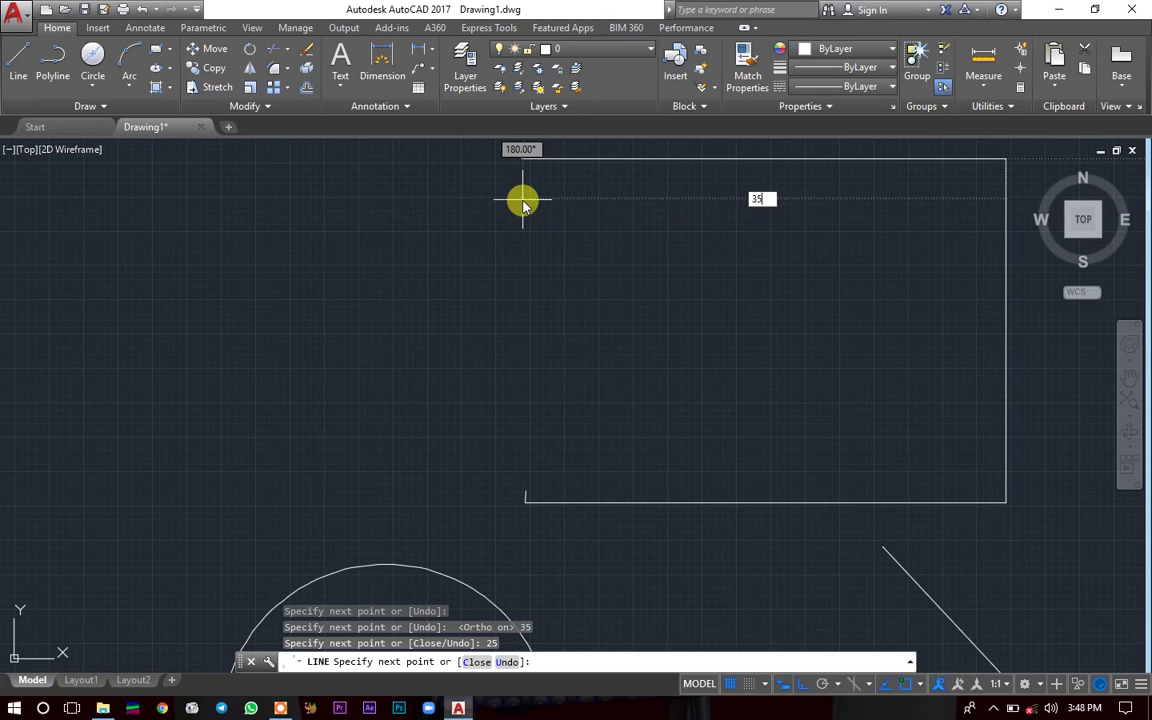
pyautogui.write('5')
pyautogui.press('Return')
# - Draw the left side down to the starting corner plus a short horizontal segment to the right, and end the Line command
pyautogui.click(501, 500)
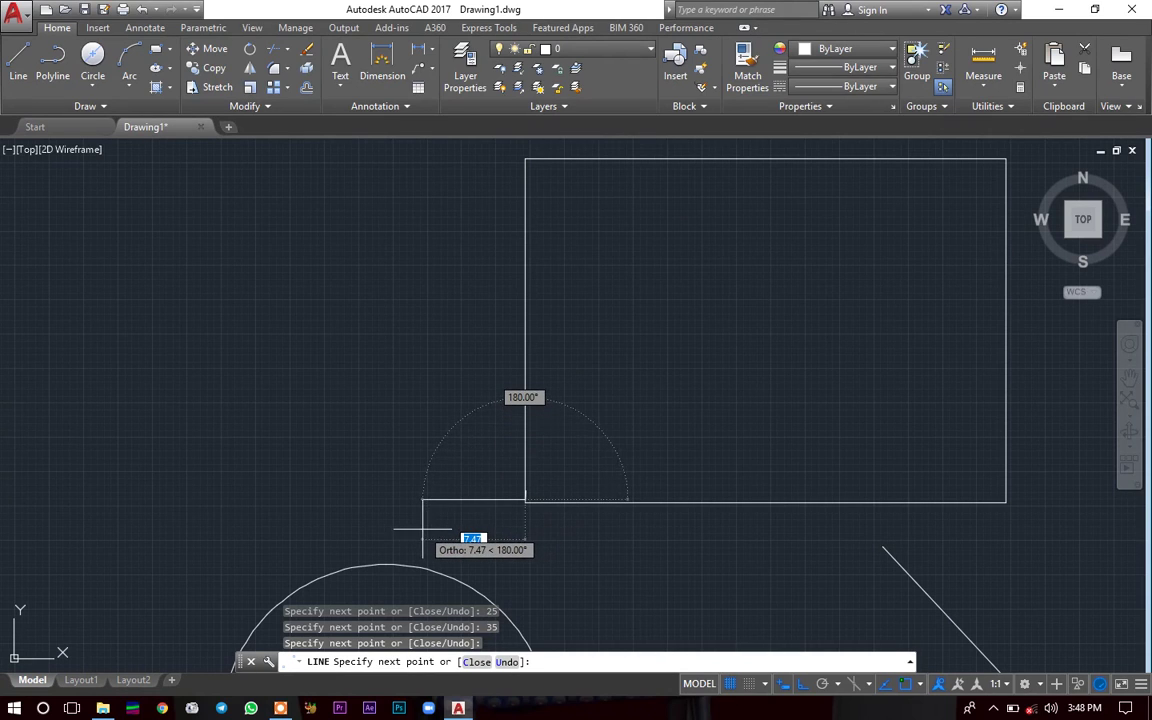
pyautogui.click(698, 430)
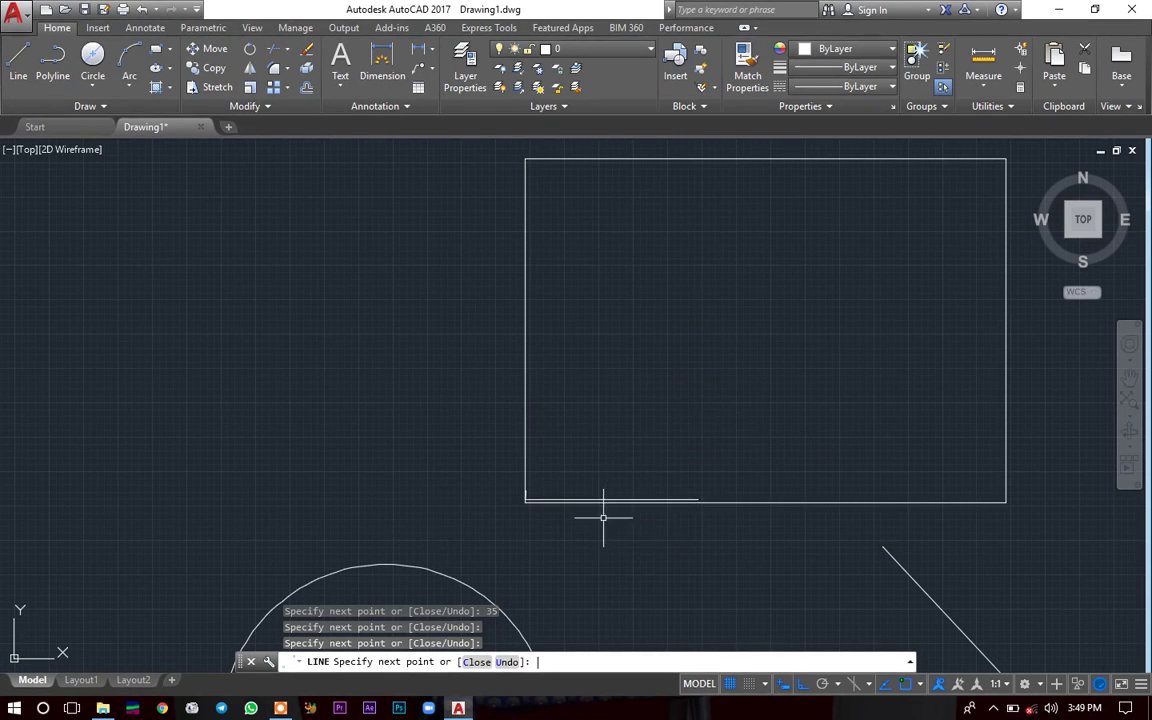
pyautogui.press('Return')
# - Erase the extra horizontal segment, the left vertical side and the tiny slanted stub at the lower left corner
pyautogui.scroll(5, 610, 488)
pyautogui.click(568, 493)
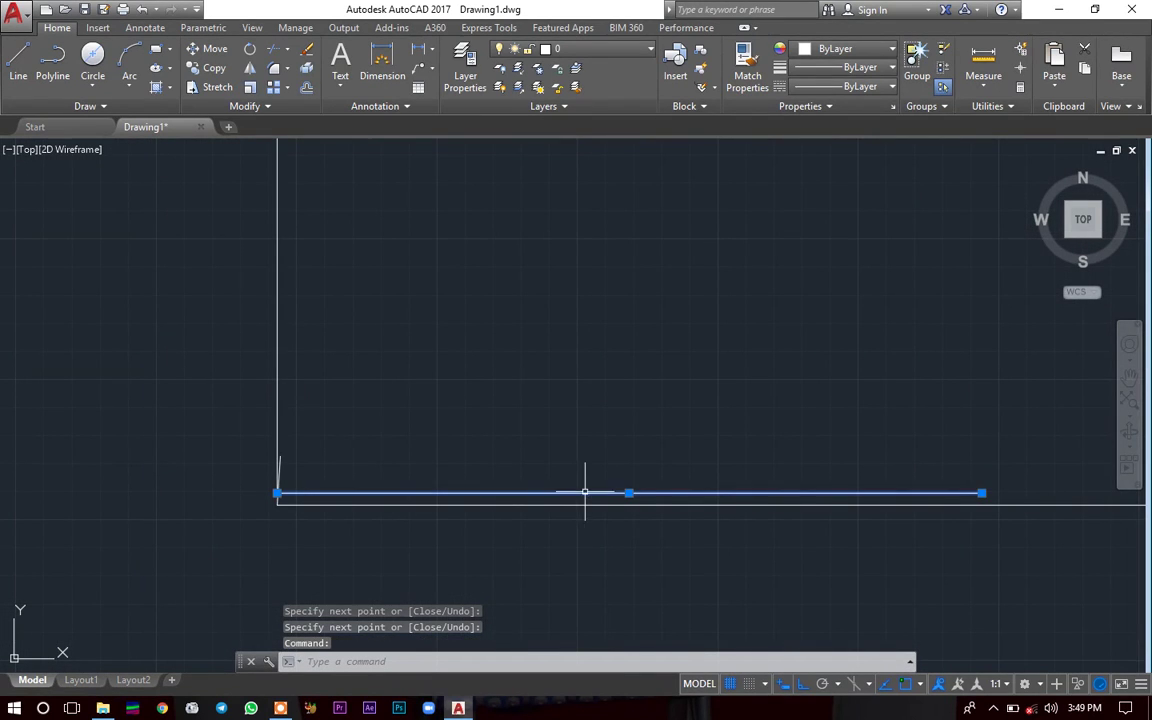
pyautogui.press('Delete')
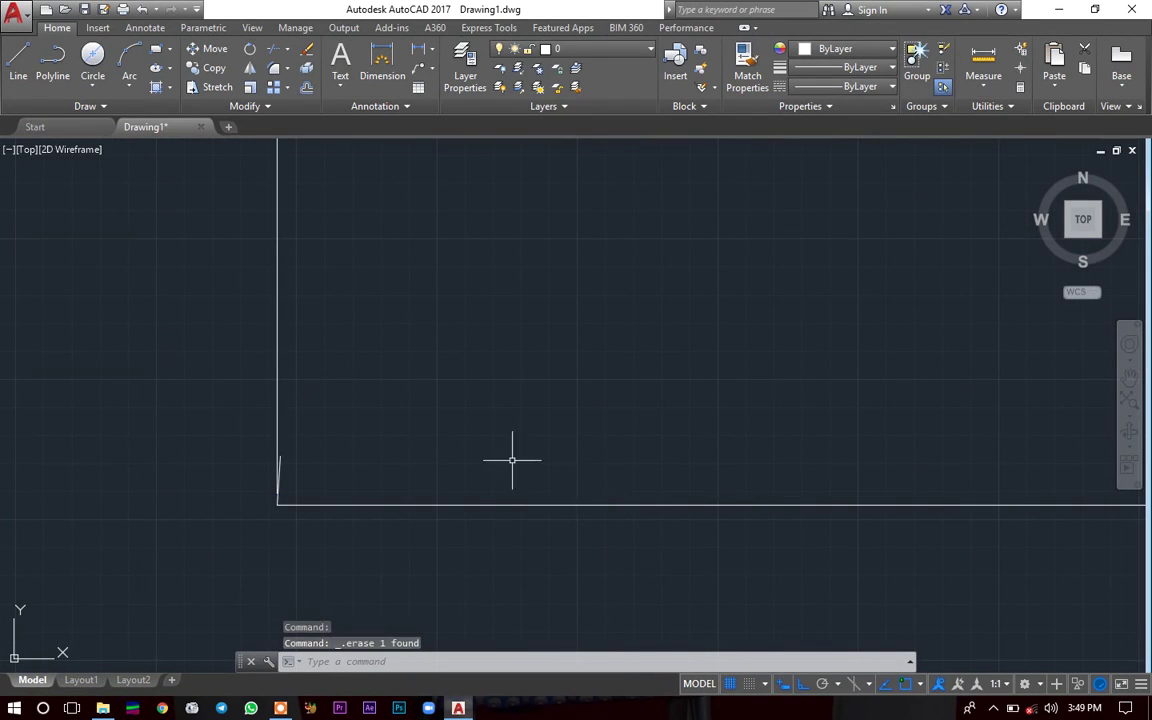
pyautogui.click(277, 465)
pyautogui.press('Delete')
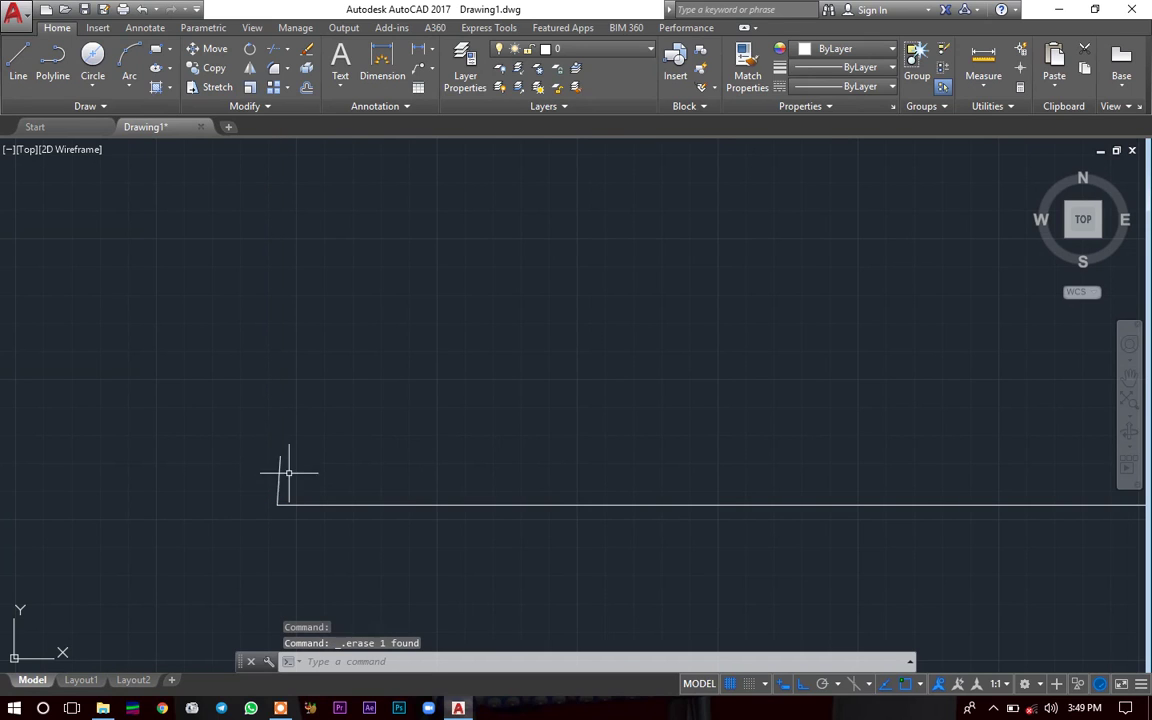
pyautogui.press('Delete')
pyautogui.scroll(-5, 375, 442)
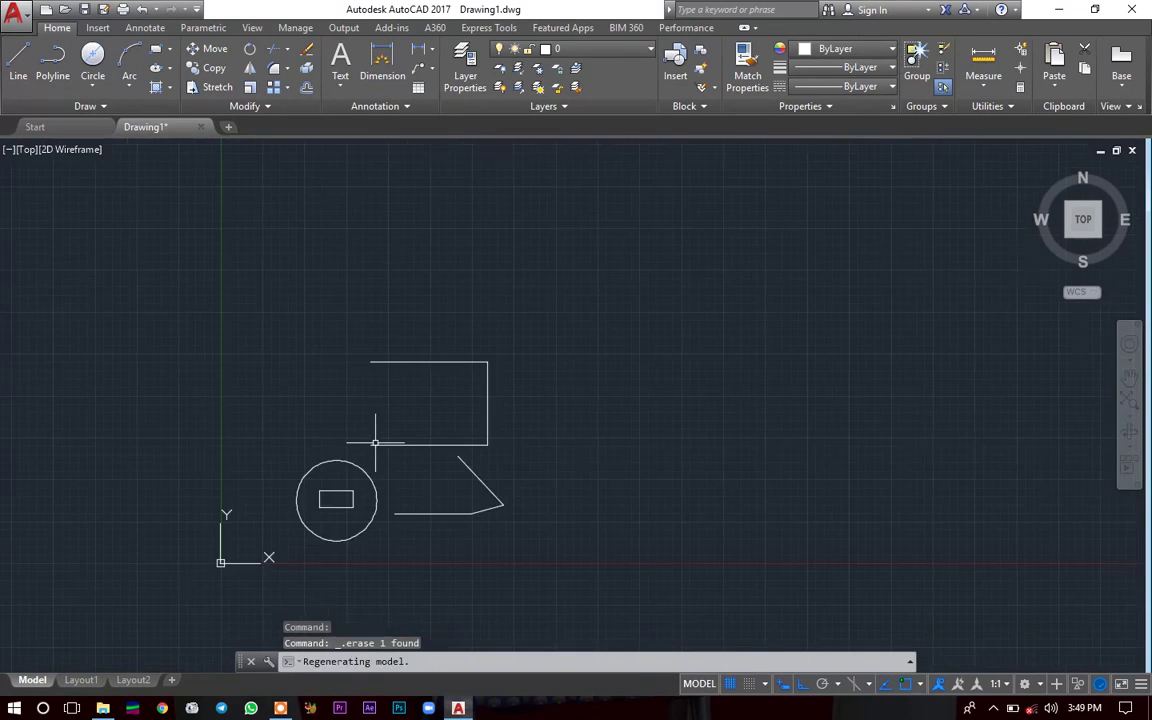
pyautogui.scroll(2, 378, 442)
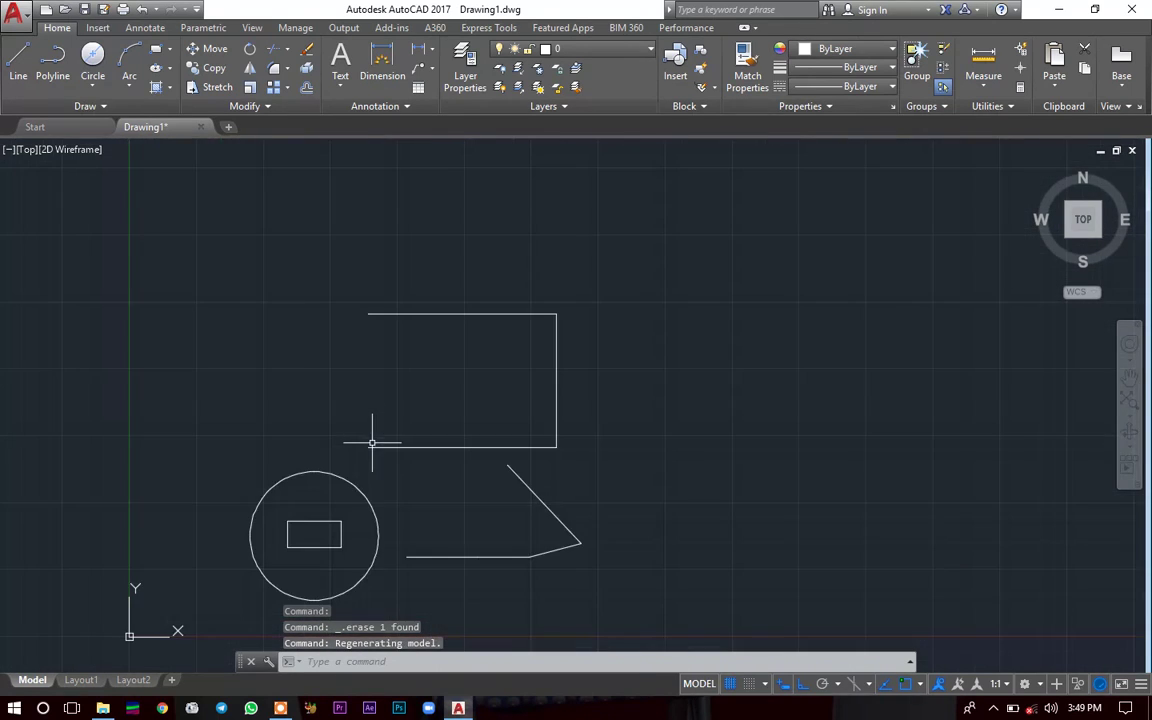
pyautogui.click(284, 93)
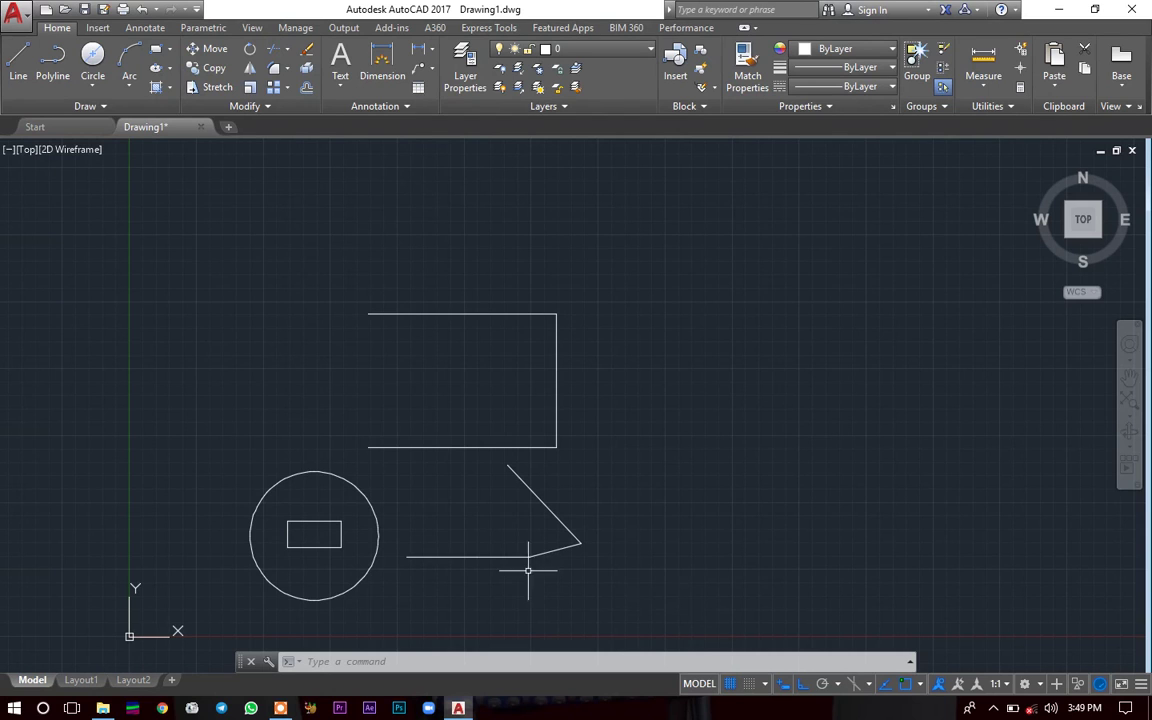
pyautogui.scroll(-5, 580, 455)
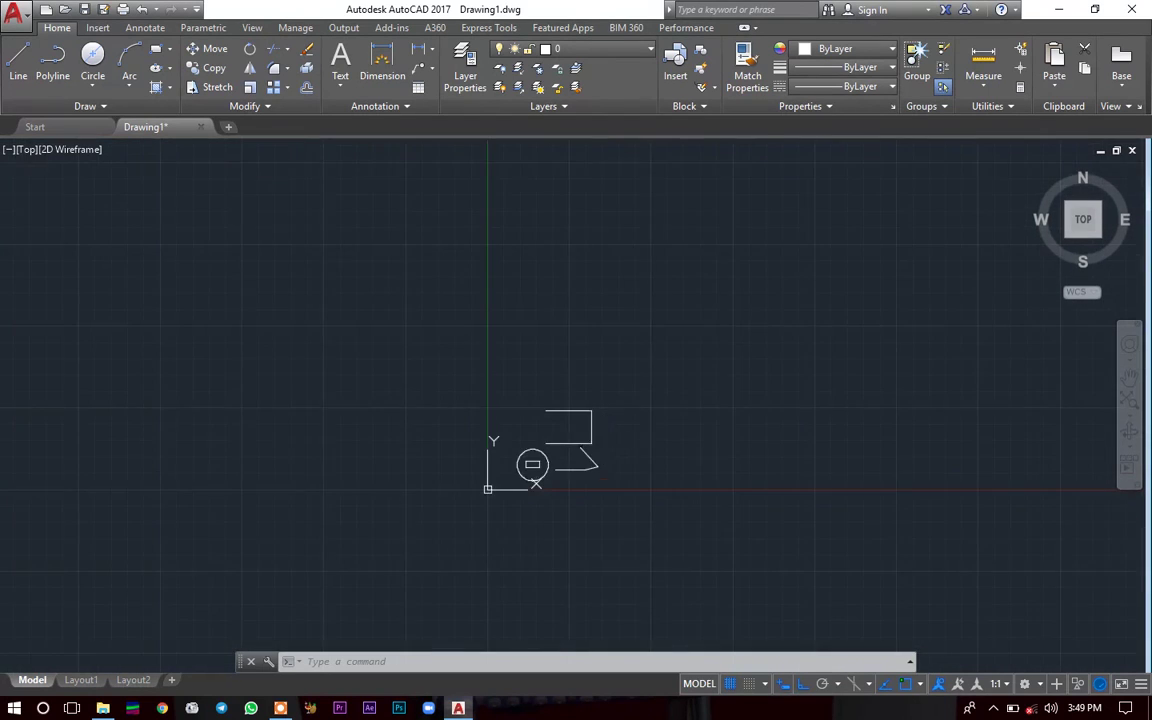
pyautogui.scroll(5, 590, 450)
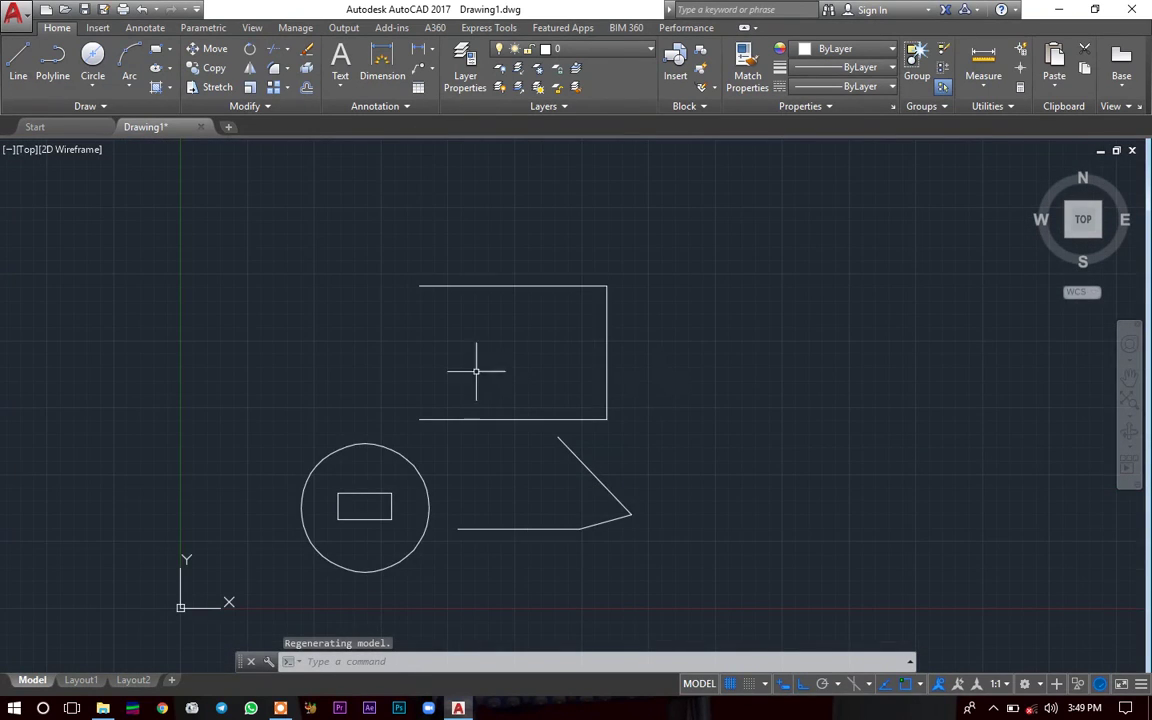